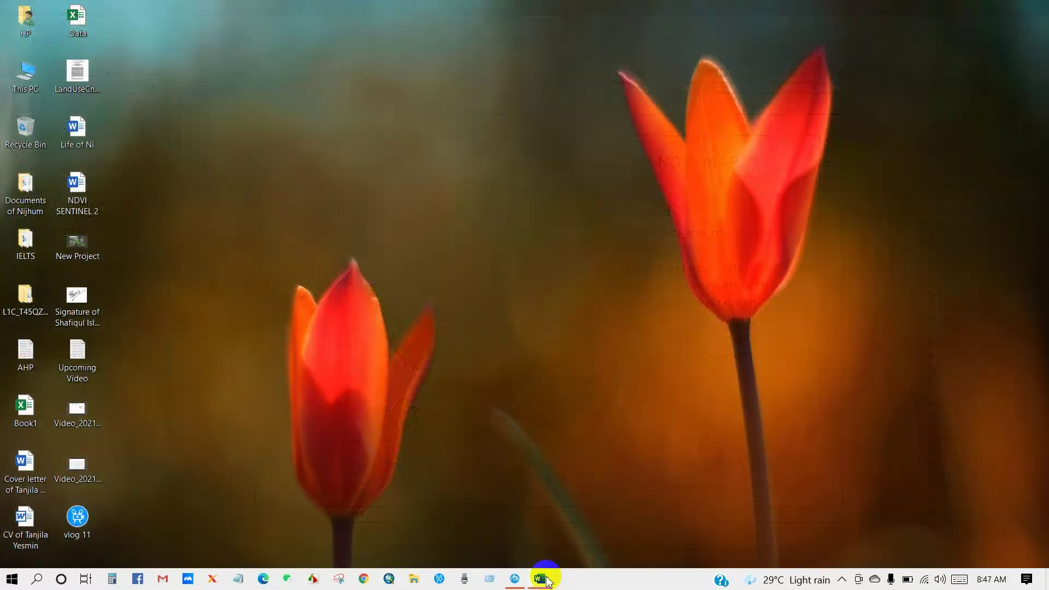
- Switch to the NDVI SENTINEL 2 document in Word and read the NDVI definition and the calculation formulas
left_click(541, 579)
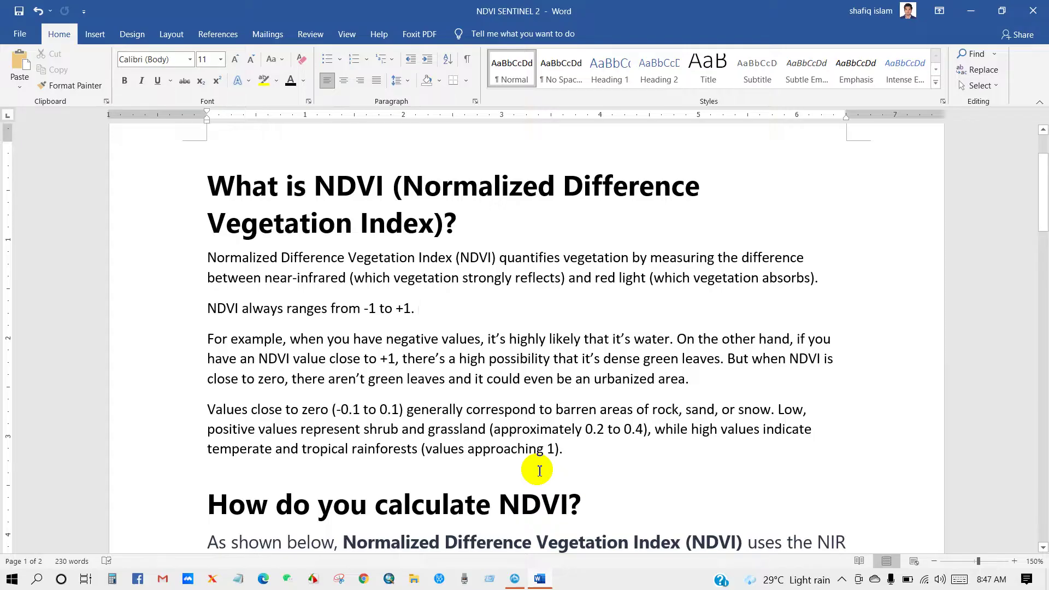
left_click_drag(210, 186, 467, 217)
left_click(467, 217)
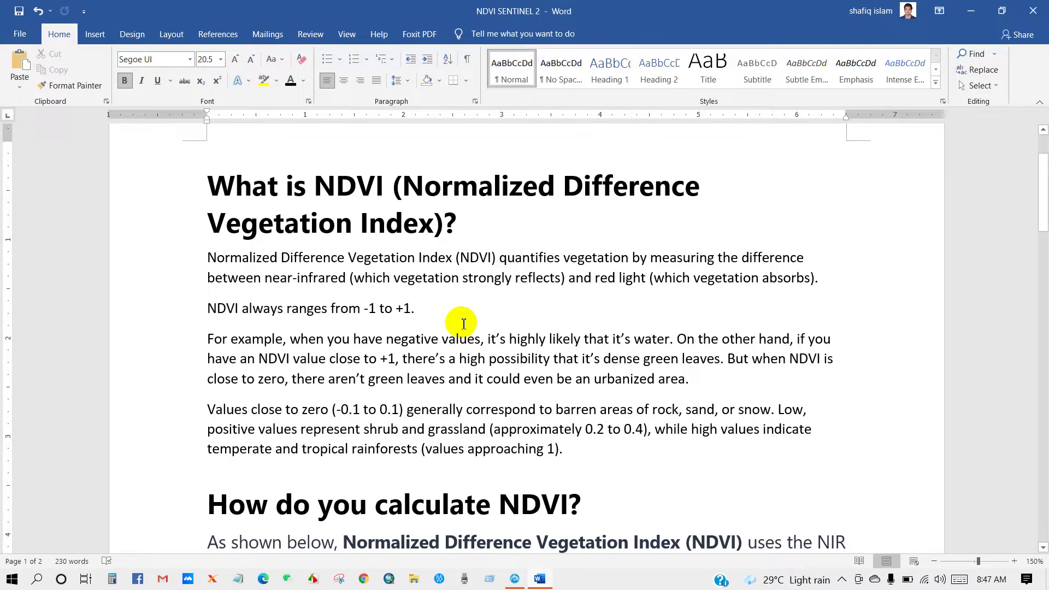
scroll(463, 323, "down", 2, "ctrl")
scroll(463, 324, "down", 5)
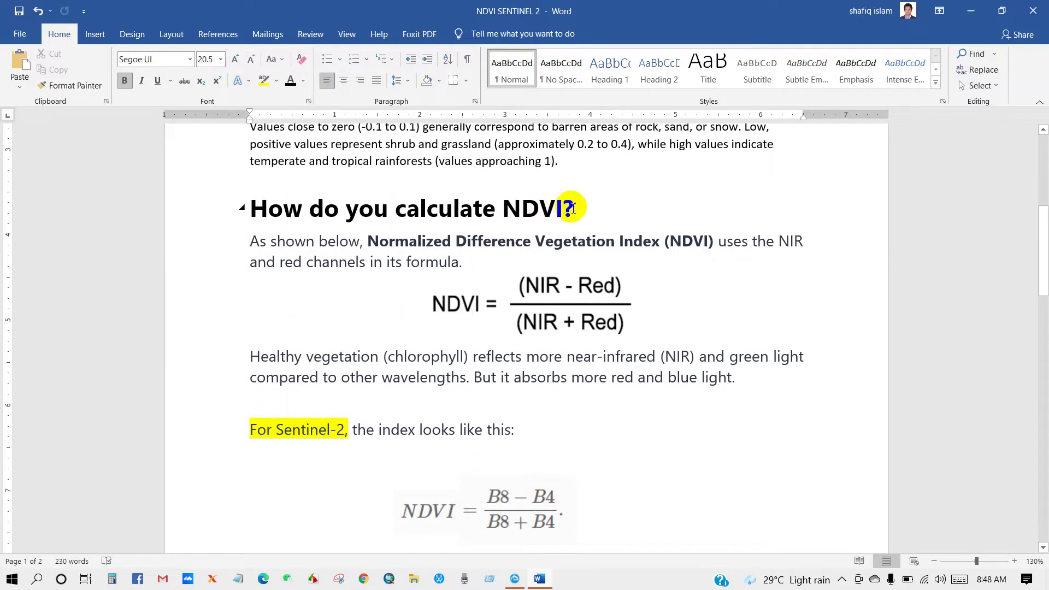
left_click(425, 267)
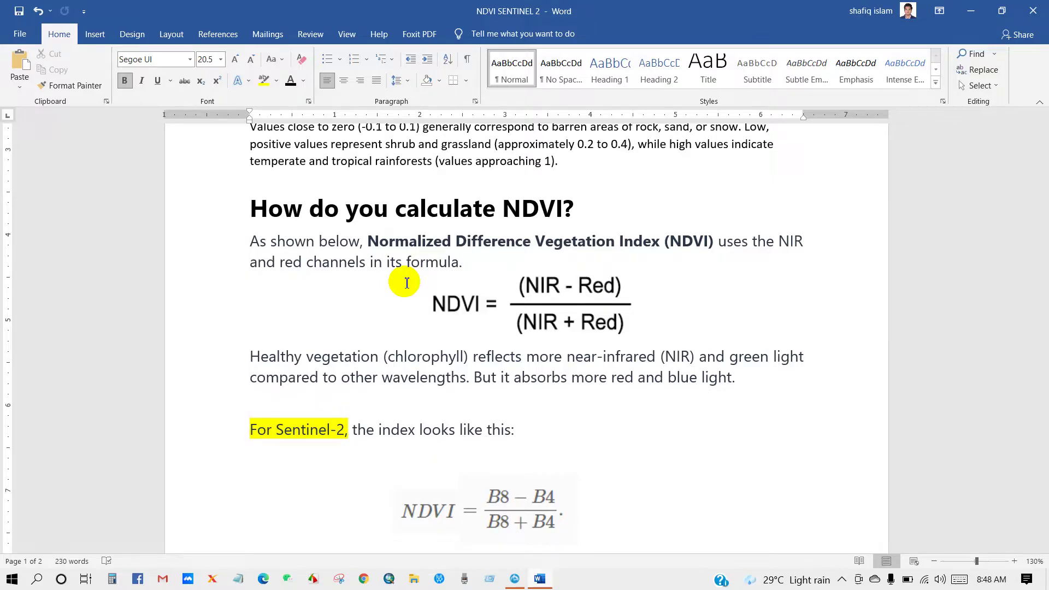
scroll(407, 283, "down", 3)
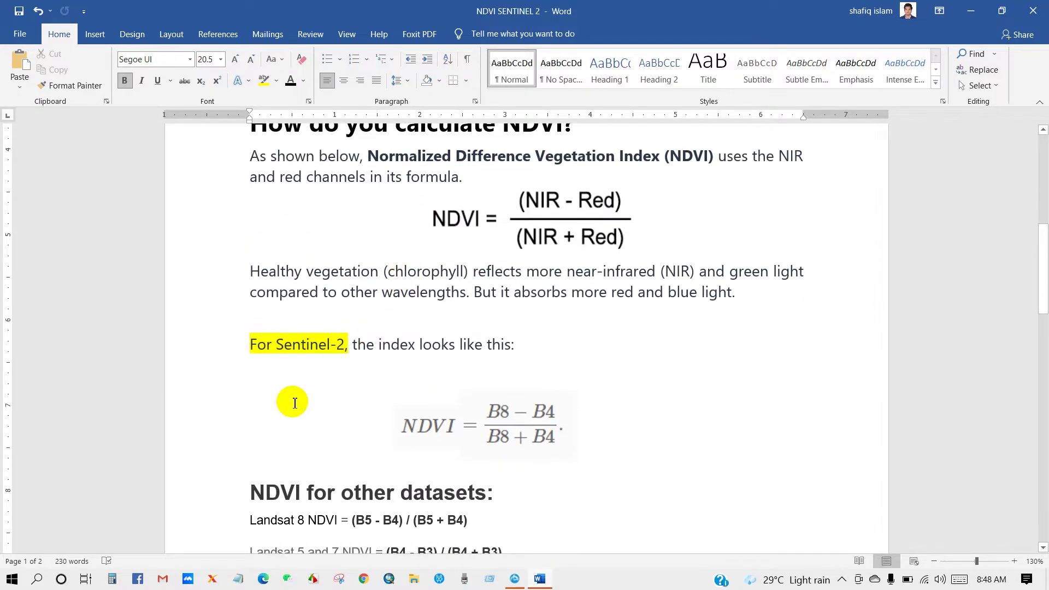
scroll(245, 415, "up", 1)
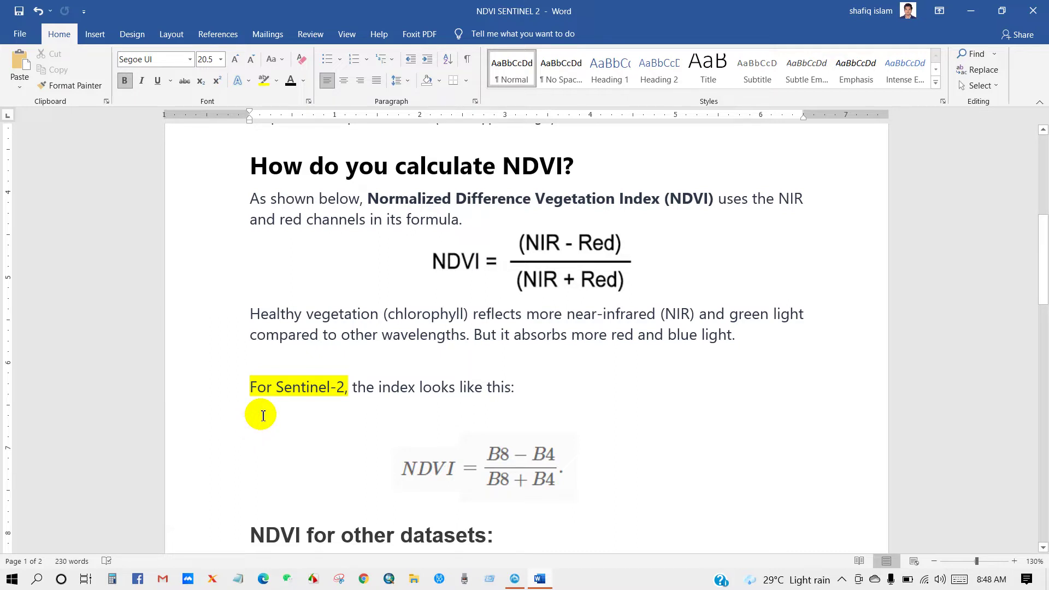
scroll(263, 415, "down", 5)
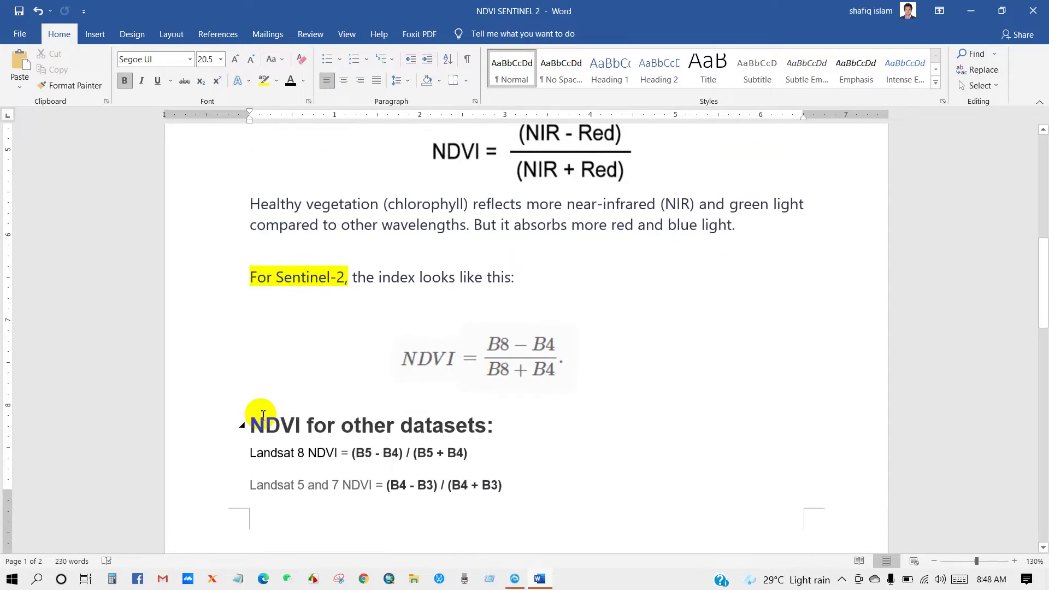
- Review the NDVI formulas for other datasets, the multispectral bands table and the Spatial Resolution section
scroll(263, 416, "down", 2)
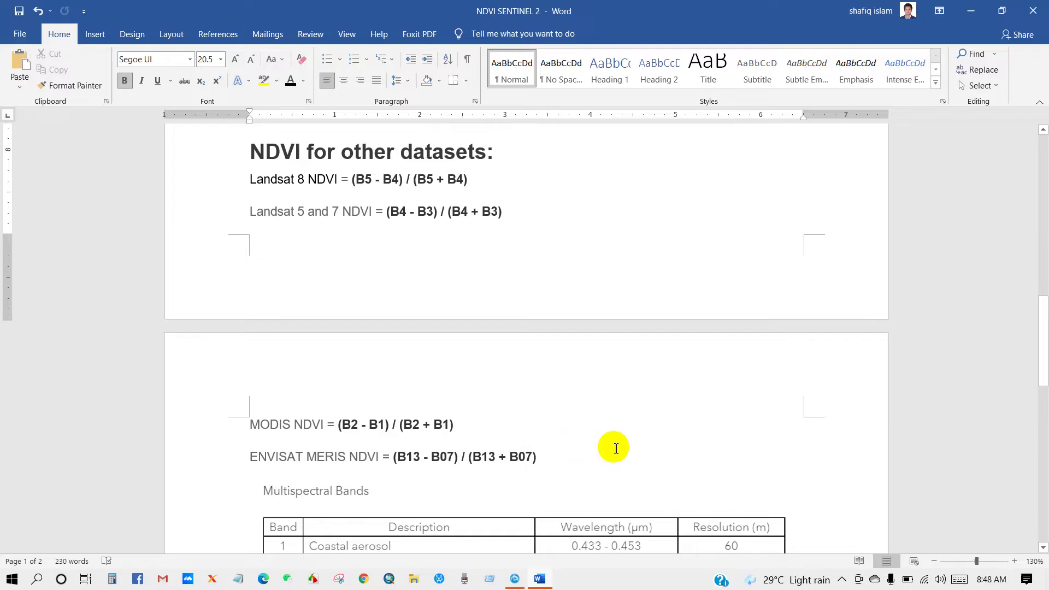
scroll(615, 449, "down", 5)
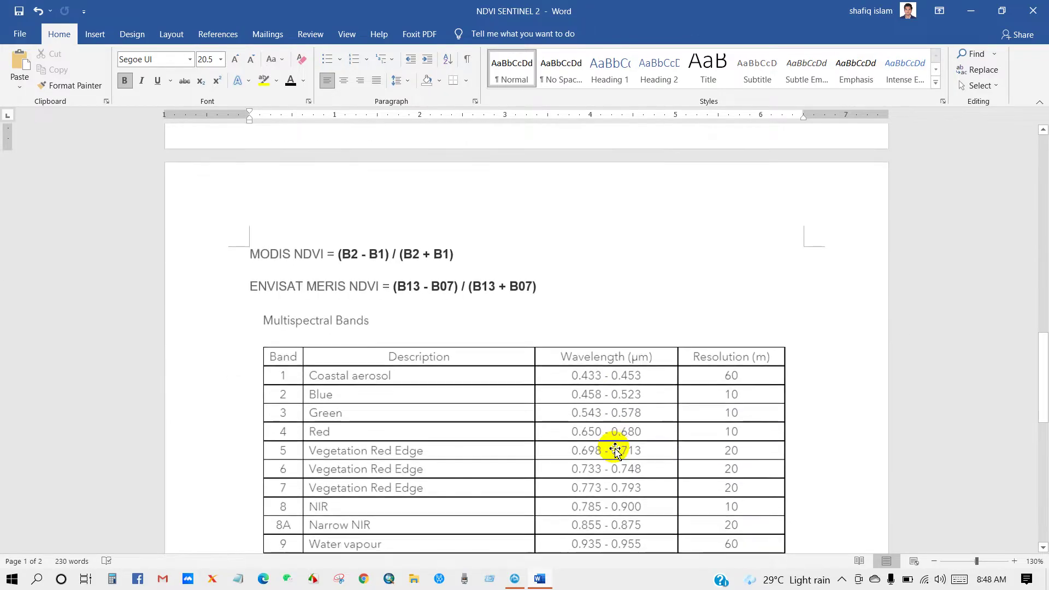
scroll(616, 449, "down", 1)
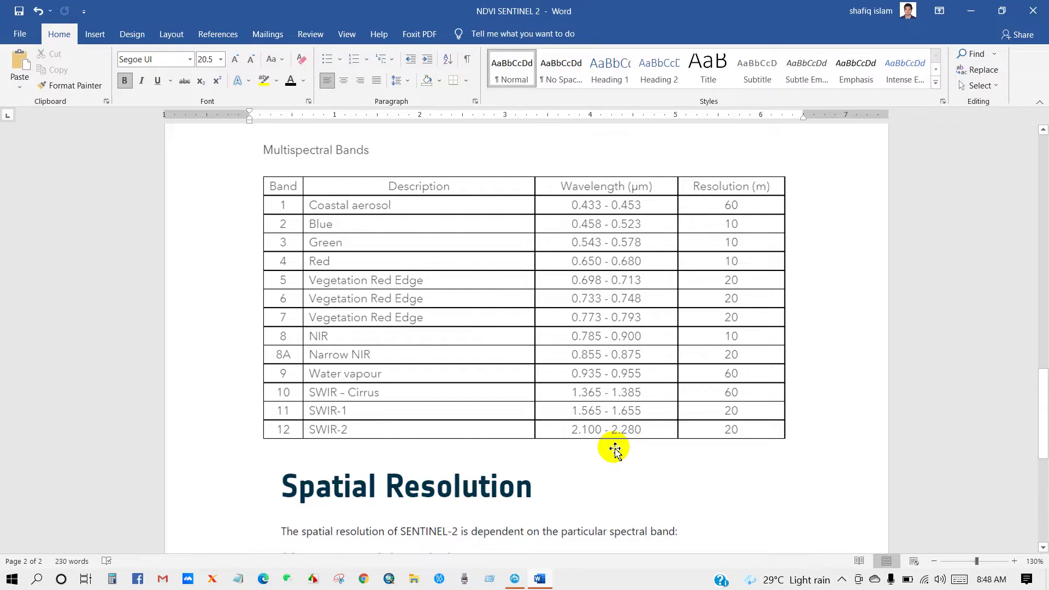
scroll(614, 448, "down", 6)
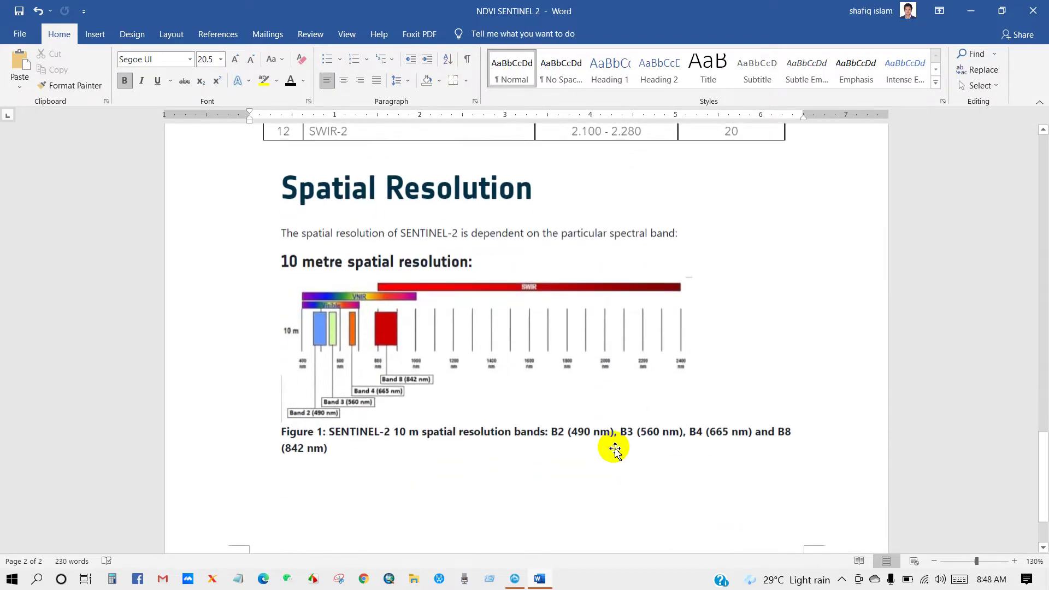
scroll(615, 449, "down", 1)
scroll(614, 446, "up", 9)
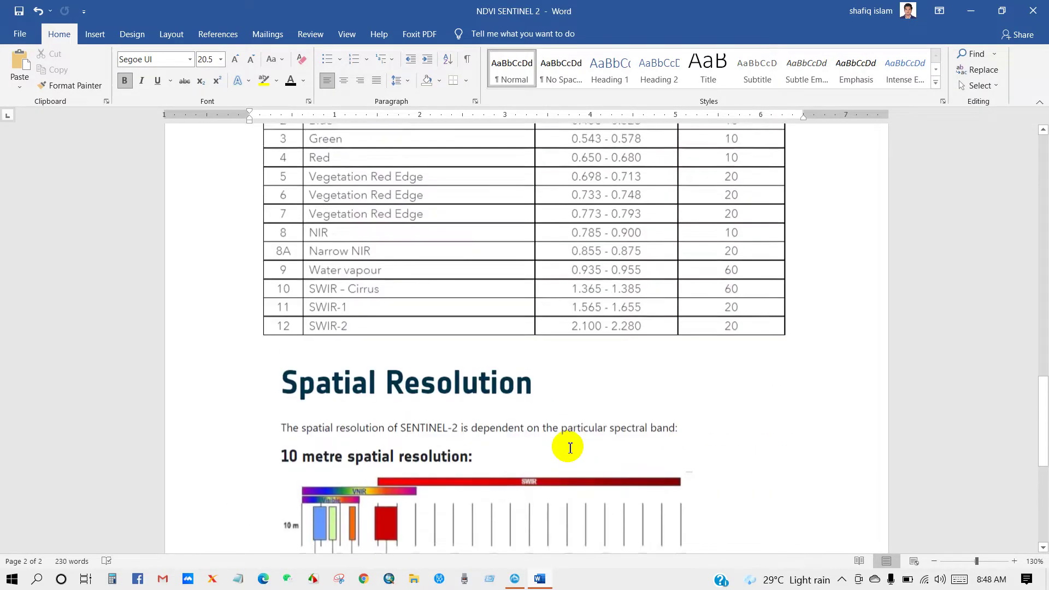
scroll(569, 436, "up", 14)
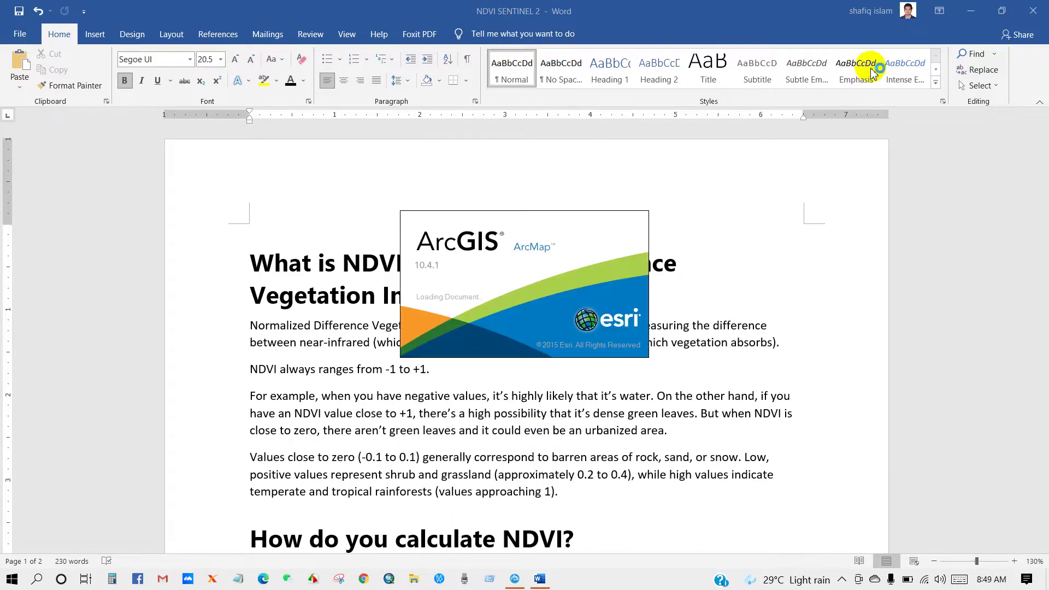
- Open the downloaded L1C_T45QZG Sentinel-2 folder from the desktop and browse through GRANULE to the band files in IMG_DATA
left_click(966, 14)
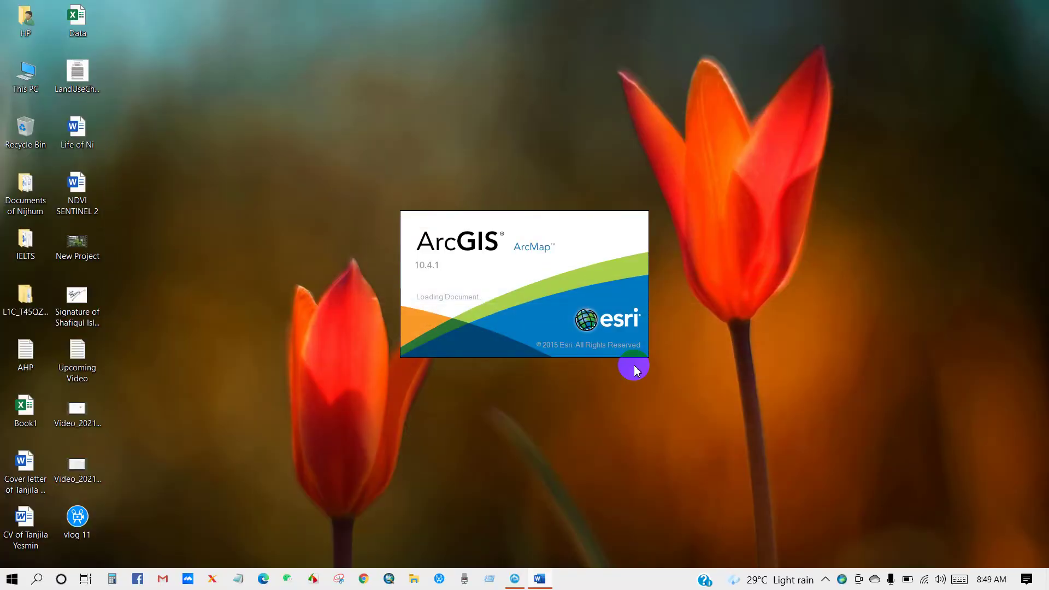
double_click(23, 298)
left_click(174, 90)
double_click(174, 91)
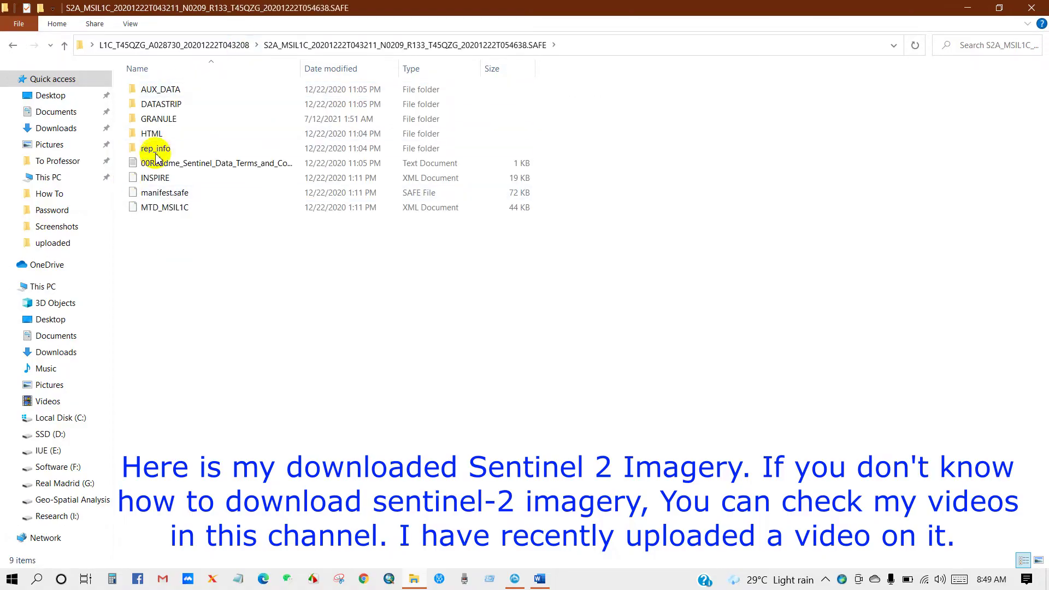
left_click(166, 117)
double_click(166, 117)
left_click(175, 91)
double_click(175, 91)
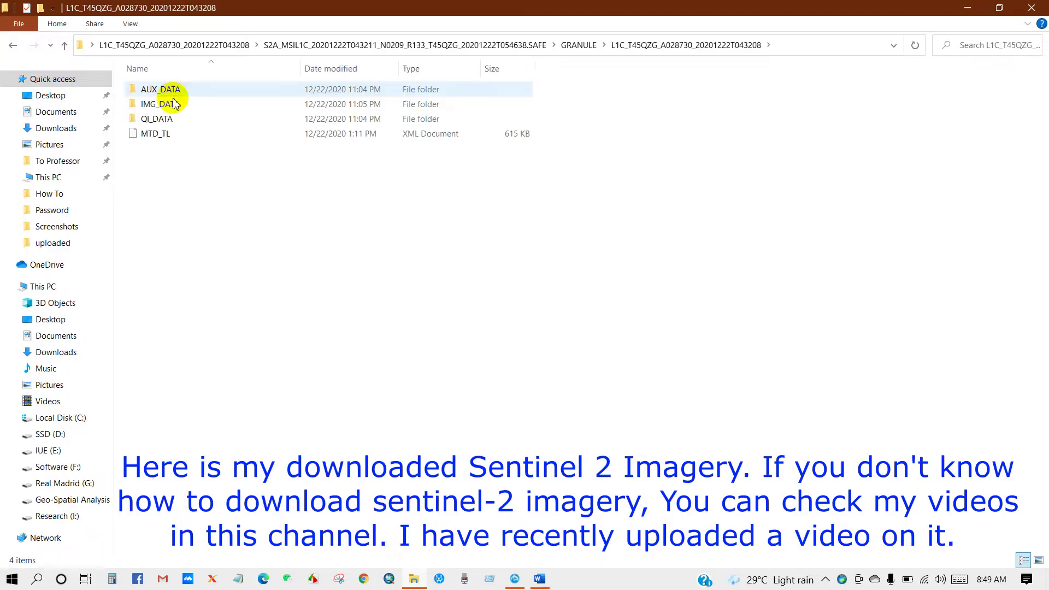
double_click(174, 104)
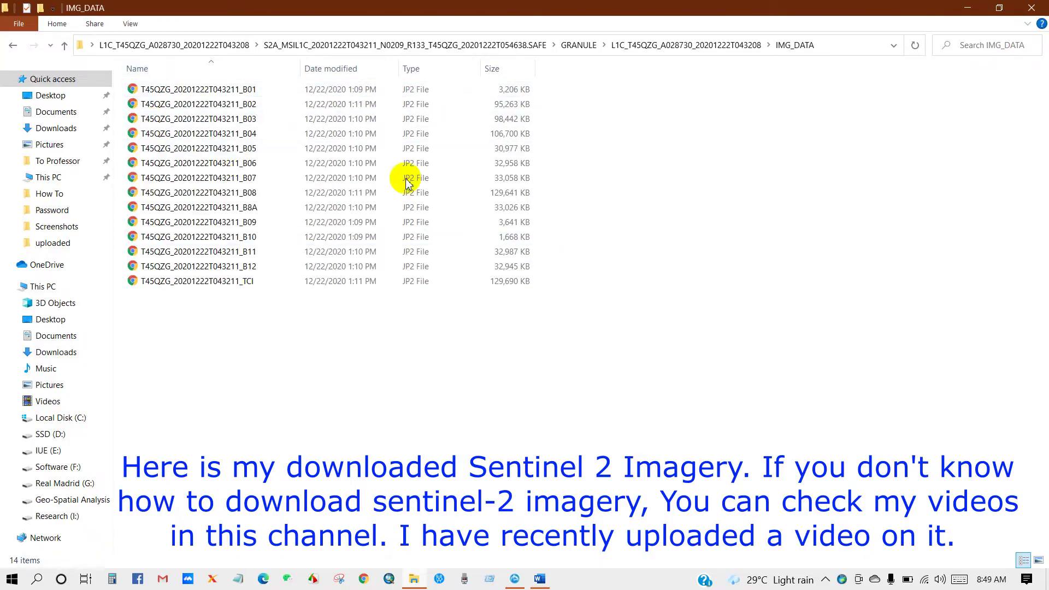
- Go back out of the imagery folders, close File Explorer and dismiss ArcMap's Getting Started dialog to begin with a blank map
left_click(13, 46)
left_click(13, 46)
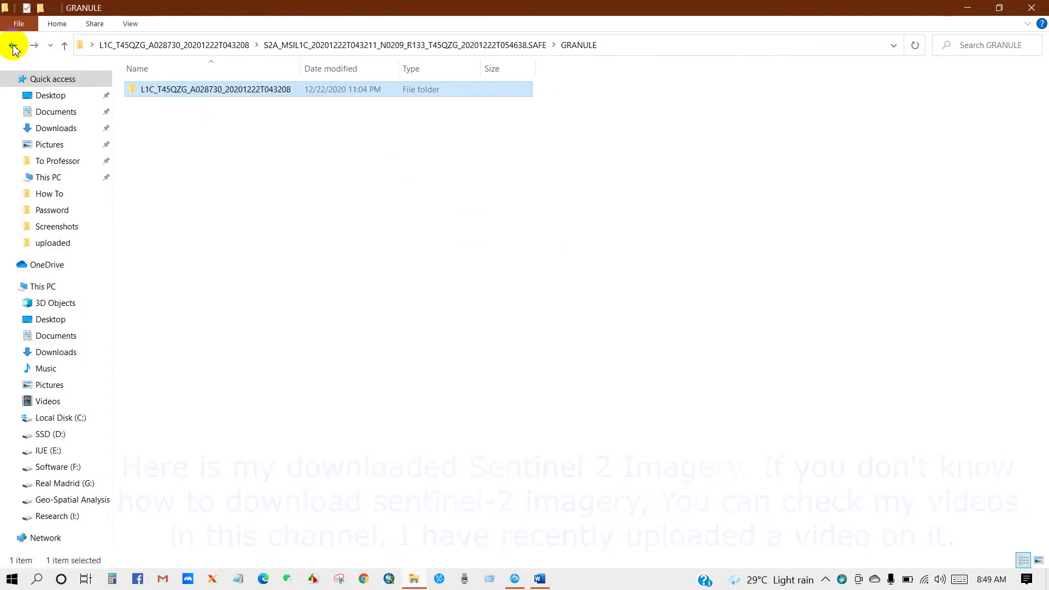
left_click(13, 46)
left_click(246, 286)
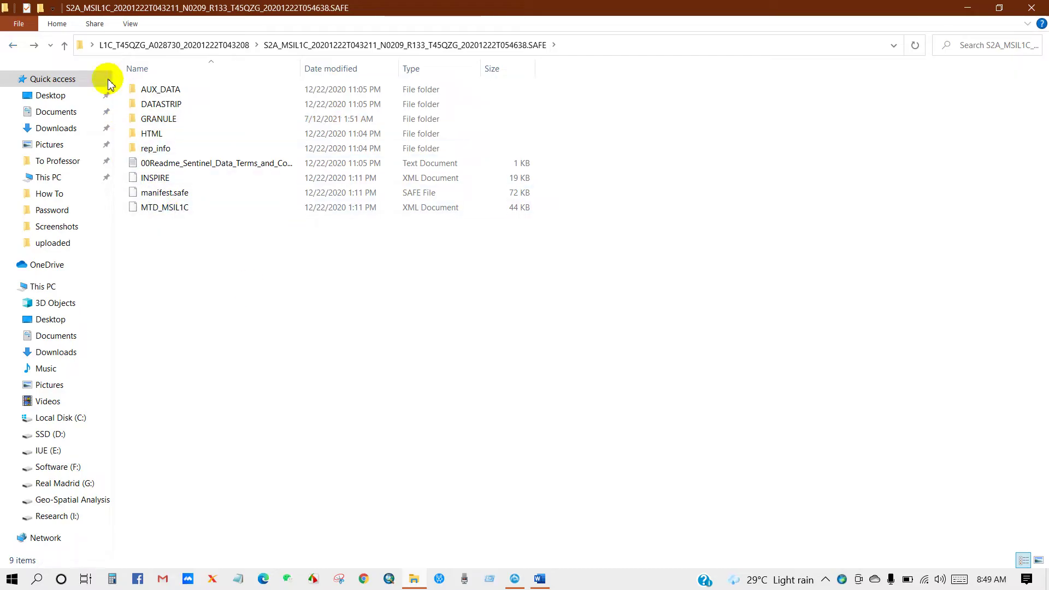
left_click(107, 44)
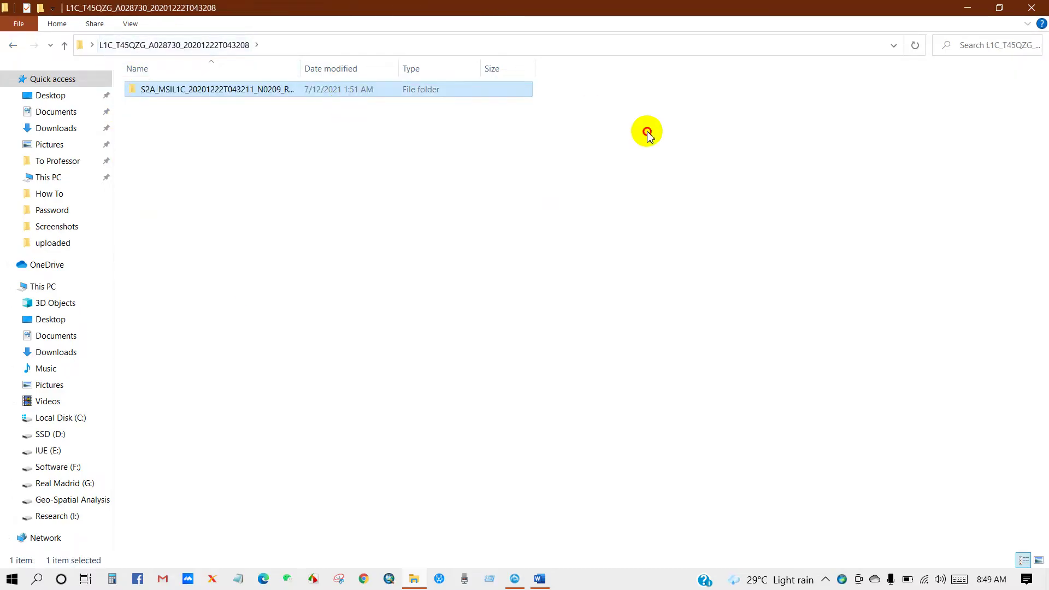
left_click(1031, 7)
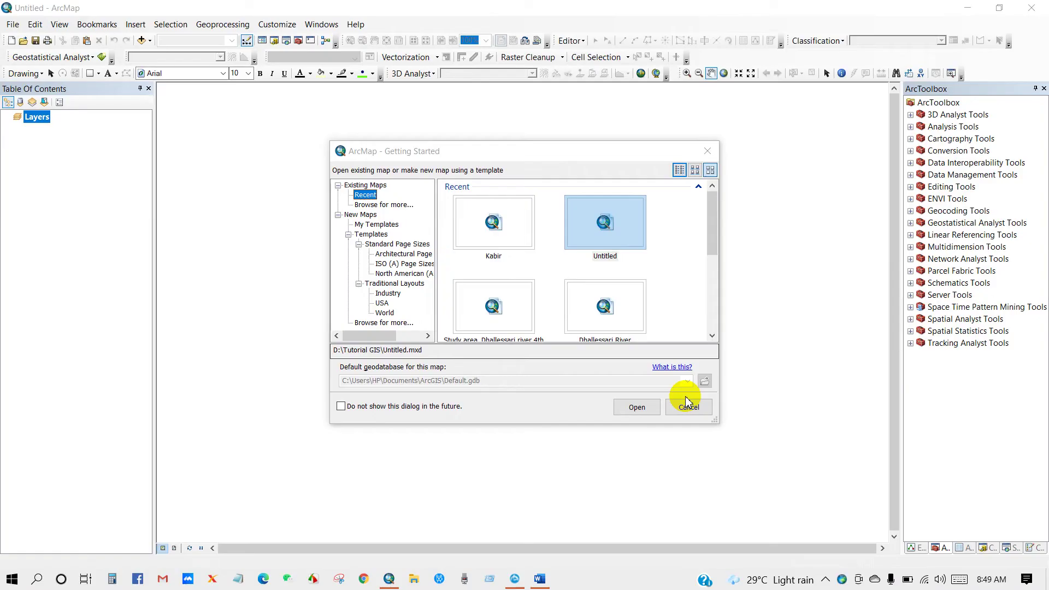
left_click(688, 406)
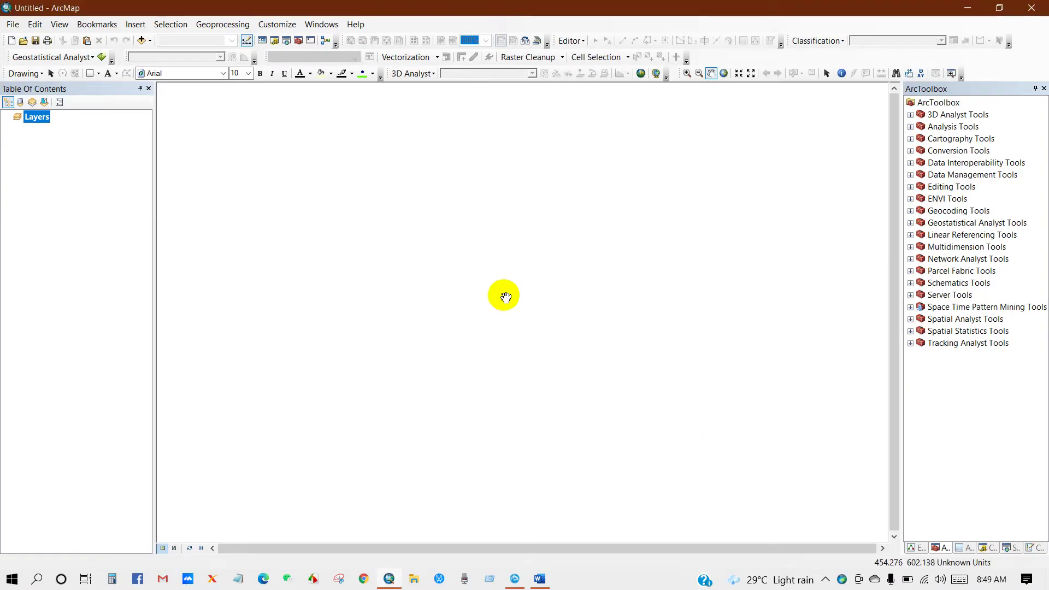
- Check the Sentinel-2 NDVI formula in the Word document and return to ArcMap
left_click(538, 578)
scroll(433, 474, "down", 8)
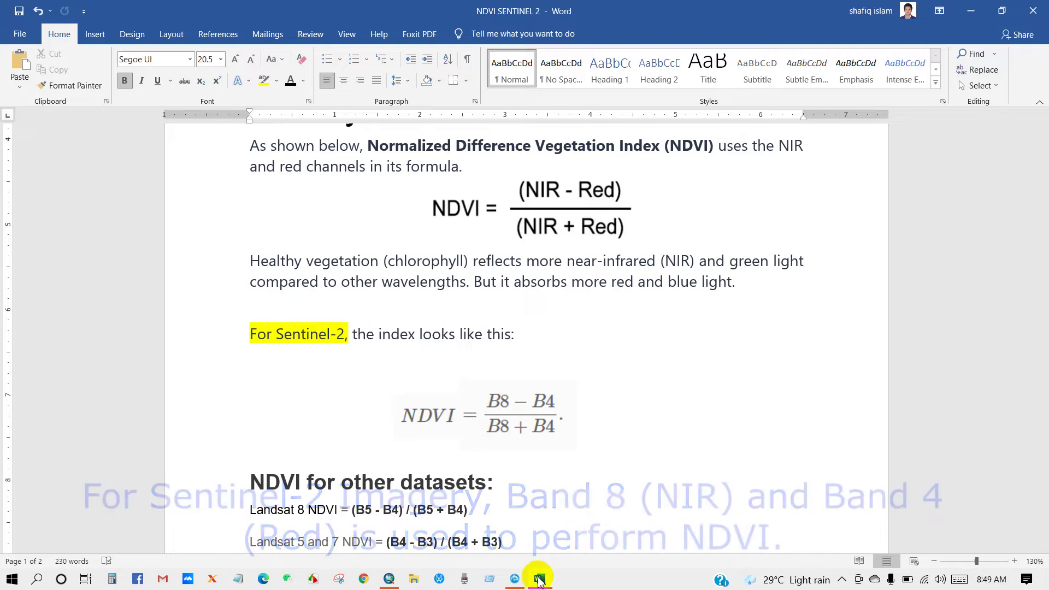
left_click(390, 575)
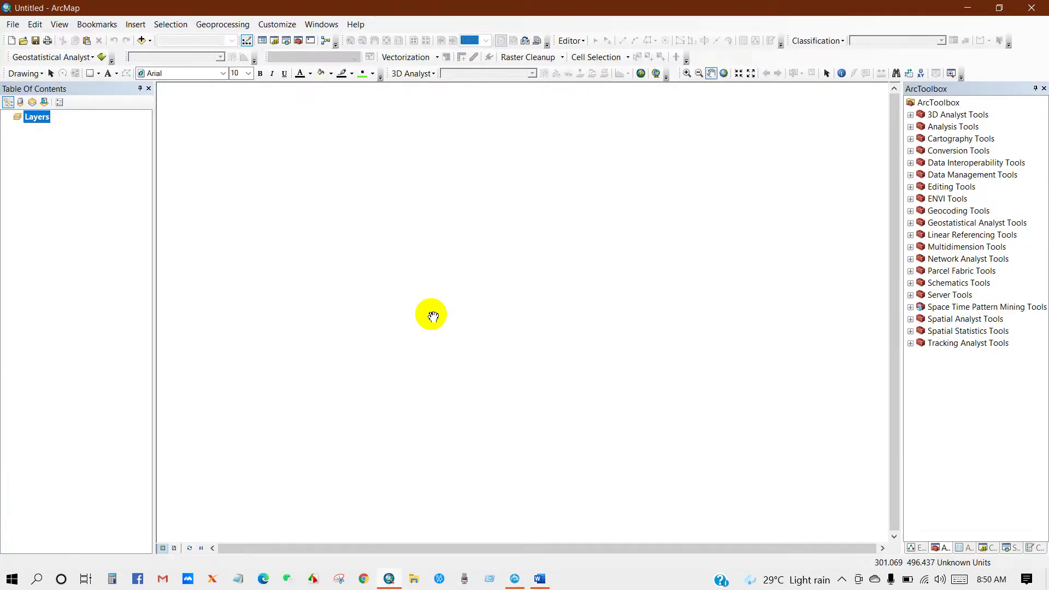
- Start adding data and browse from the desktop connection through the L1C_T45QZG SAFE and GRANULE folders to IMG_DATA
left_click(144, 41)
left_click(457, 202)
scroll(445, 233, "up", 3)
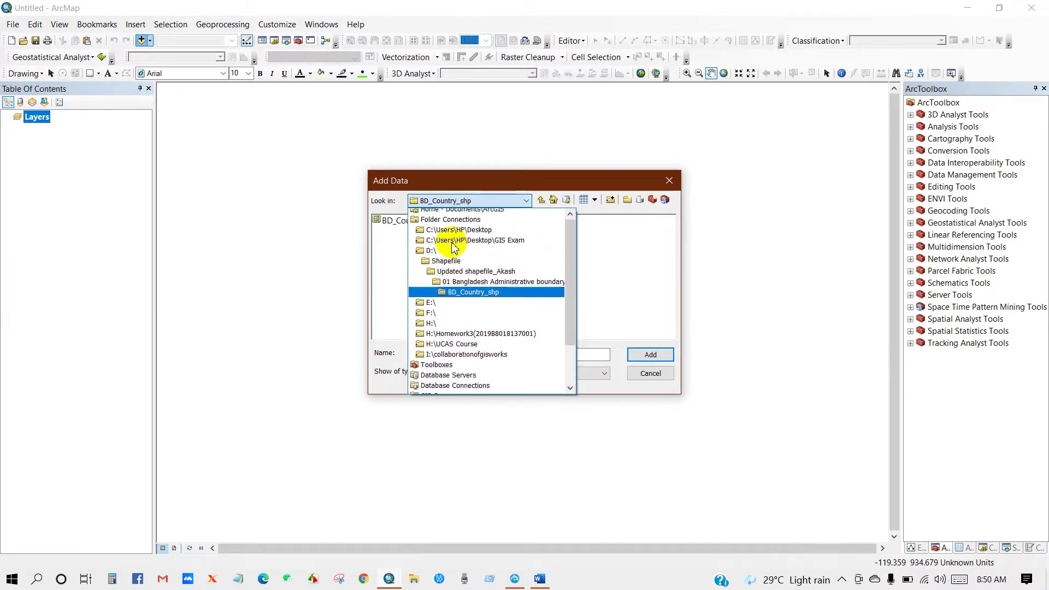
left_click(455, 235)
double_click(447, 246)
left_click(431, 221)
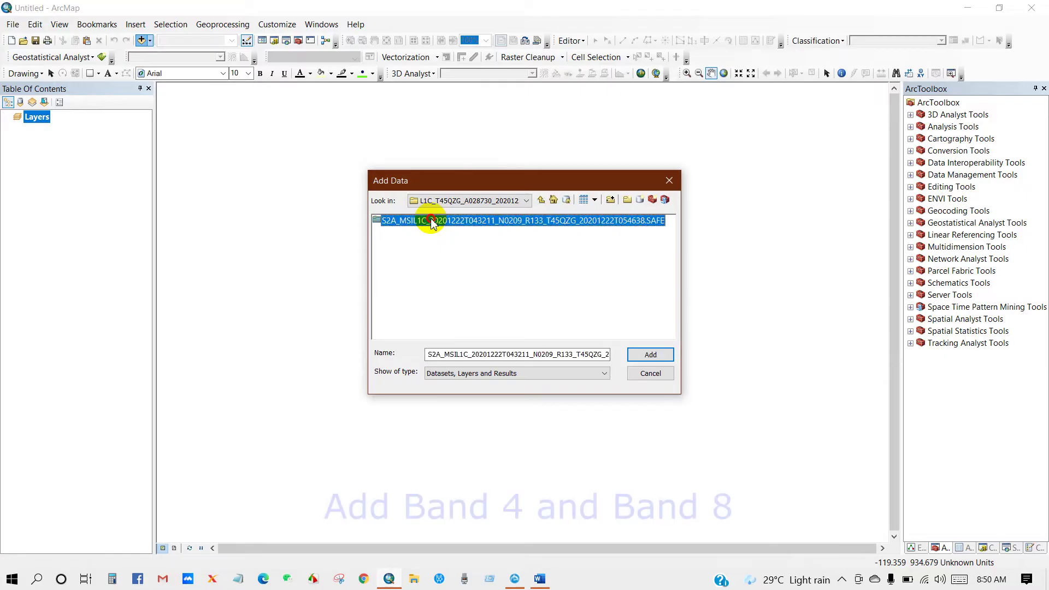
double_click(431, 220)
double_click(411, 241)
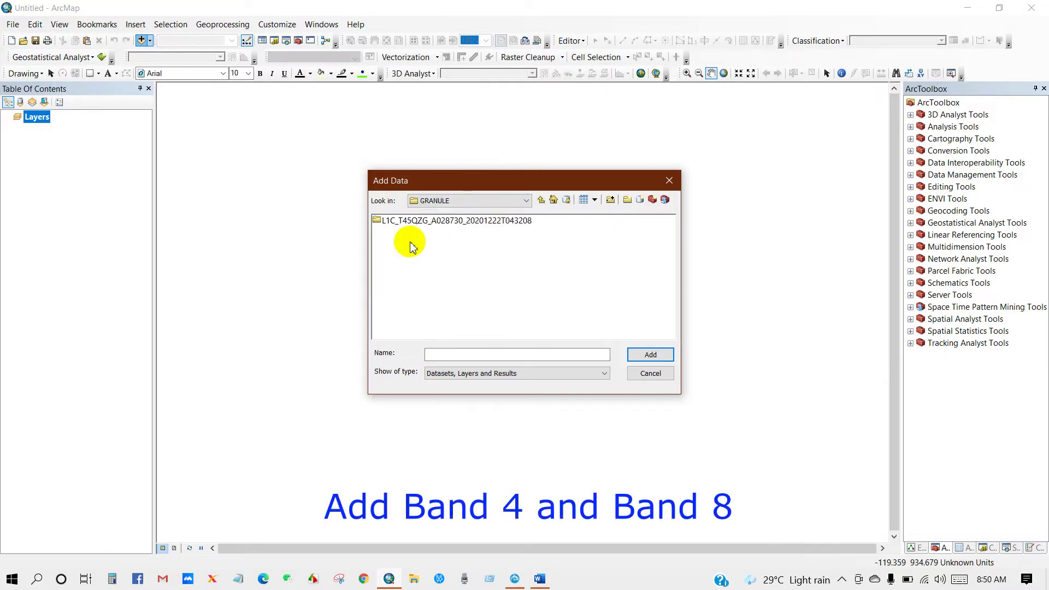
double_click(425, 221)
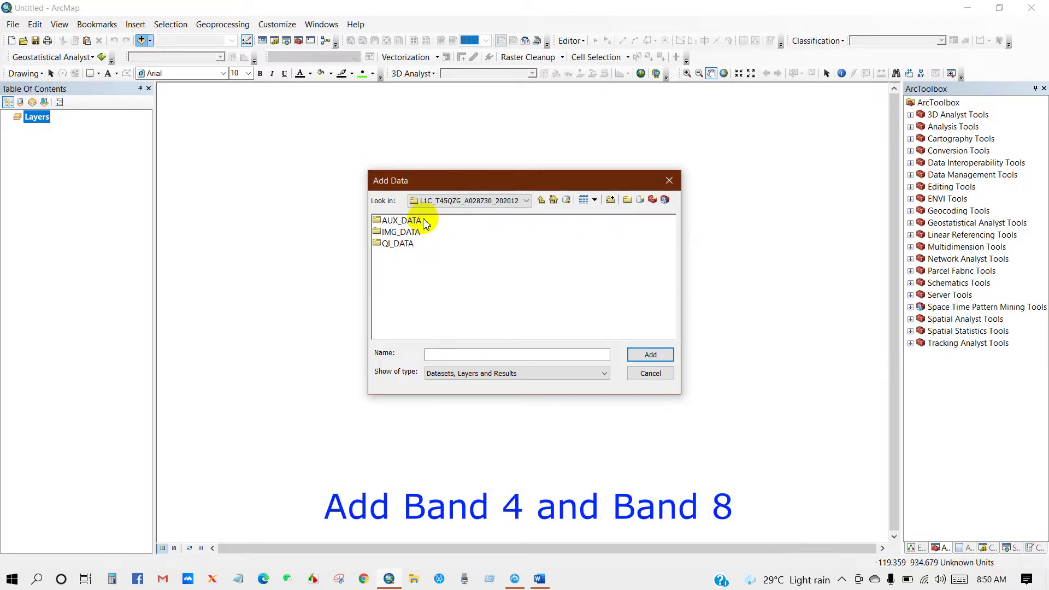
double_click(401, 232)
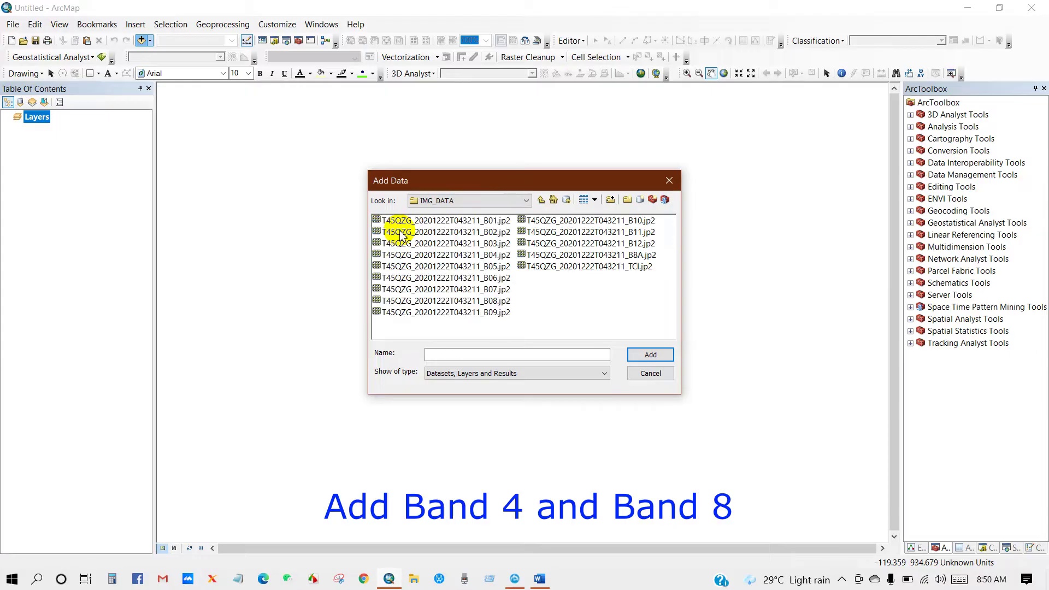
- Add the band rasters T45QZG_20201222T043211_B08.jp2 and T45QZG_20201222T043211_B04.jp2 together to the map
left_click(491, 300)
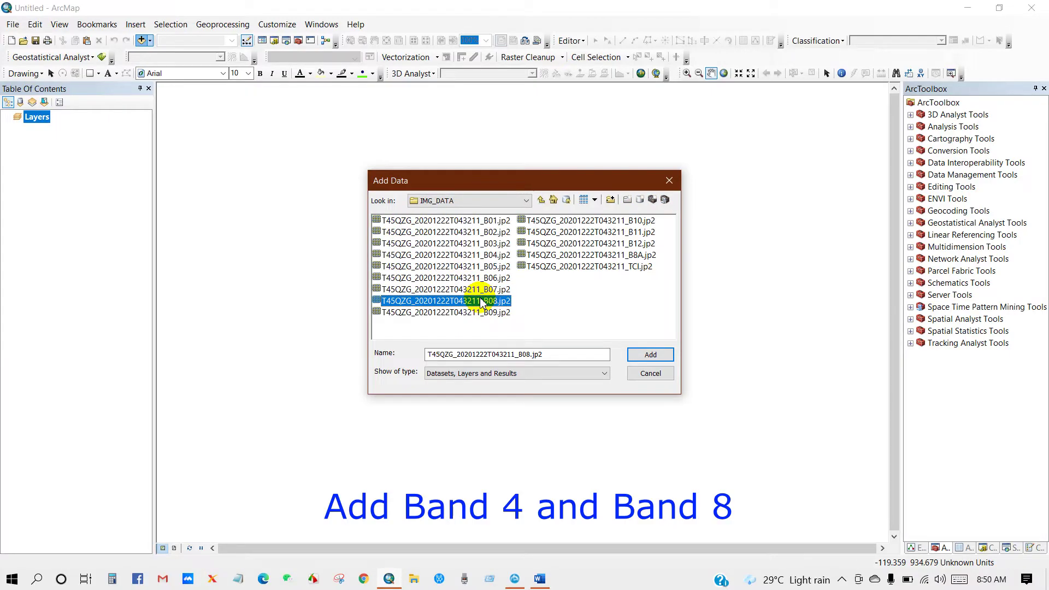
left_click(487, 254, "ctrl")
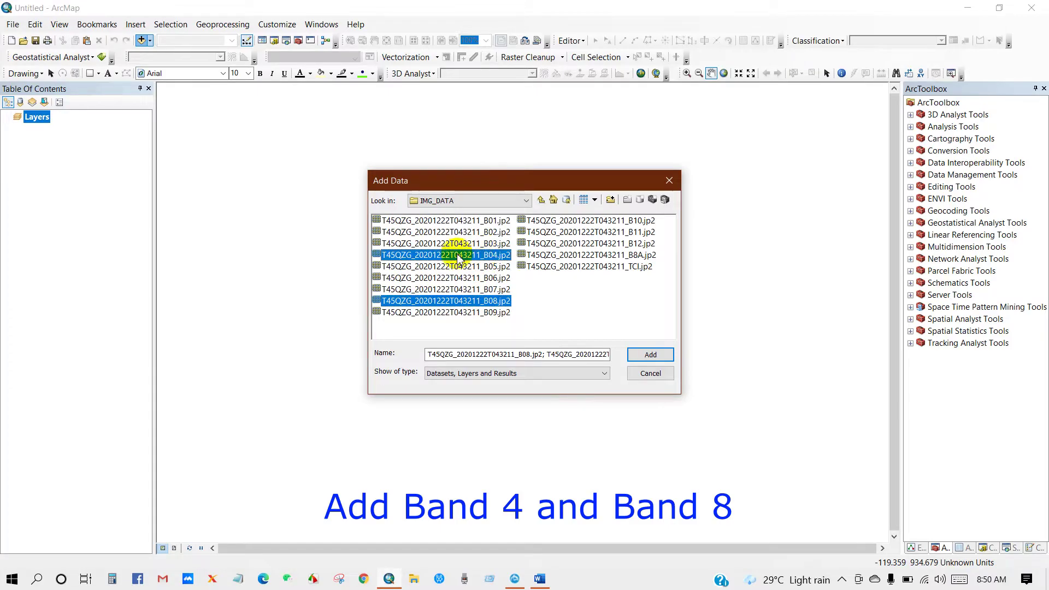
left_click(648, 355)
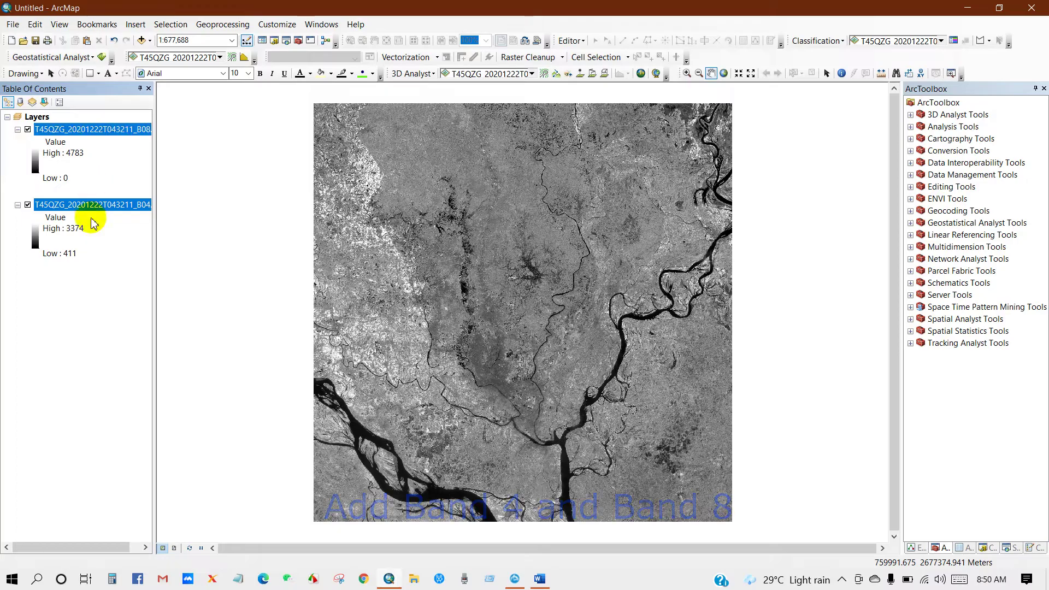
left_click_drag(480, 276, 467, 278)
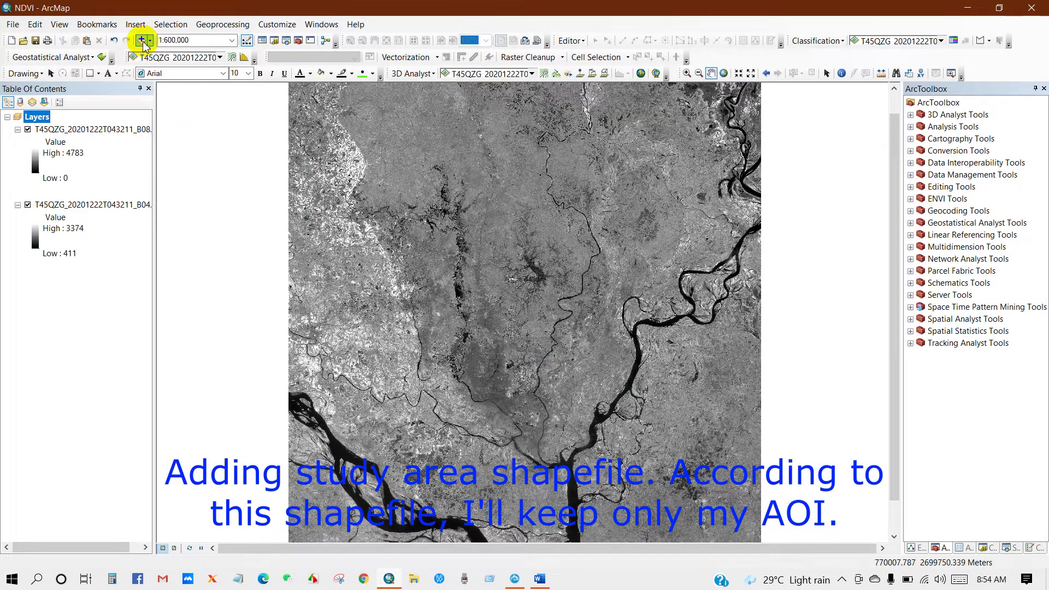
- Add the study area shapefile Study_area_nd.shp from the D: drive to the map
left_click(142, 39)
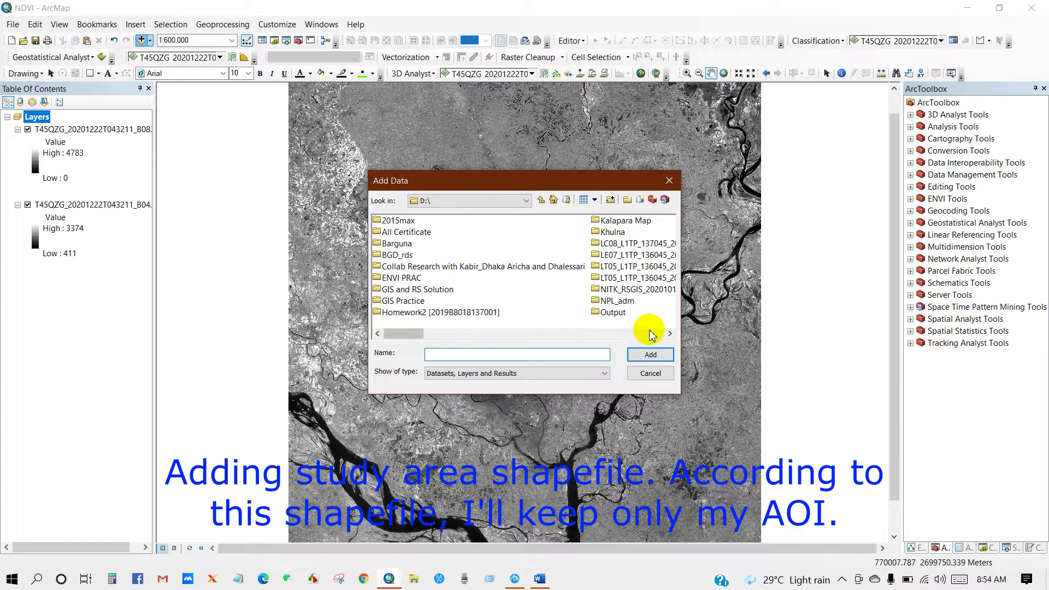
left_click(669, 333)
left_click(669, 333)
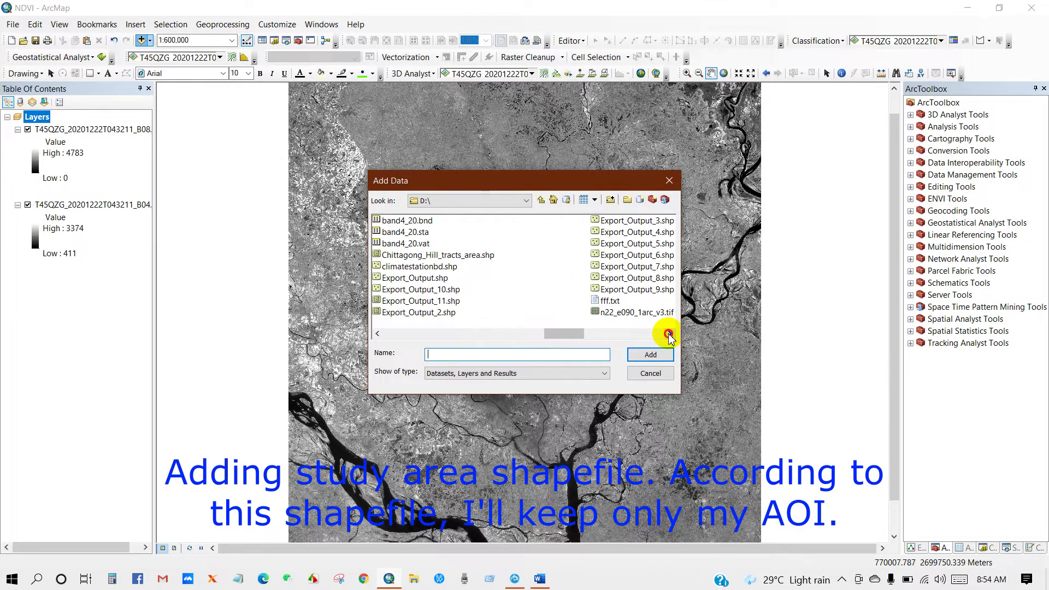
left_click(669, 333)
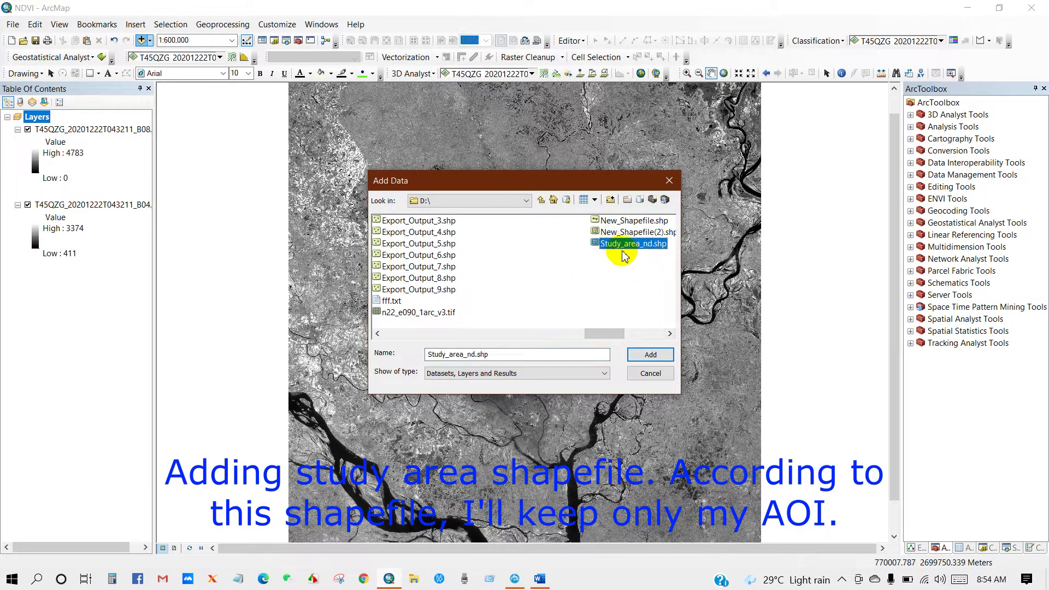
left_click(650, 354)
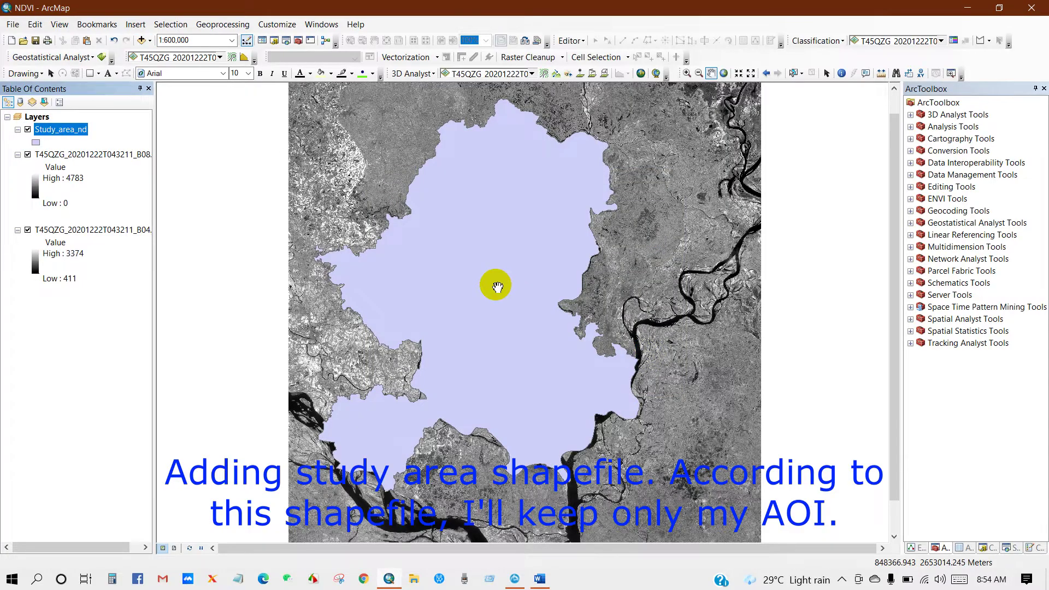
left_click_drag(497, 285, 505, 288)
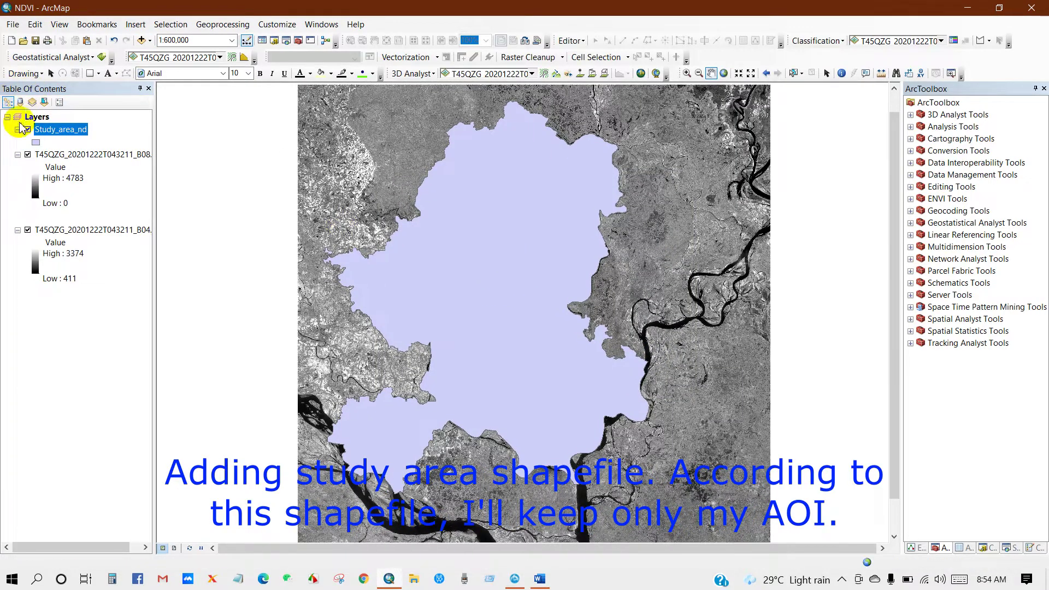
- Symbolize the Study_area_nd layer as Hollow with a Cantaloupe outline of width 1
left_click(37, 142)
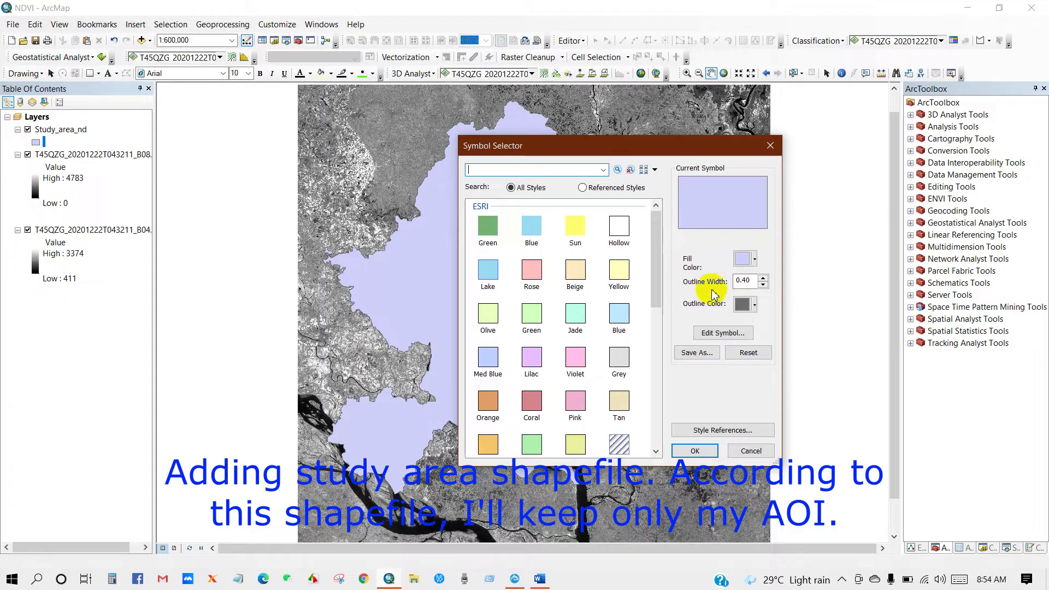
left_click(619, 226)
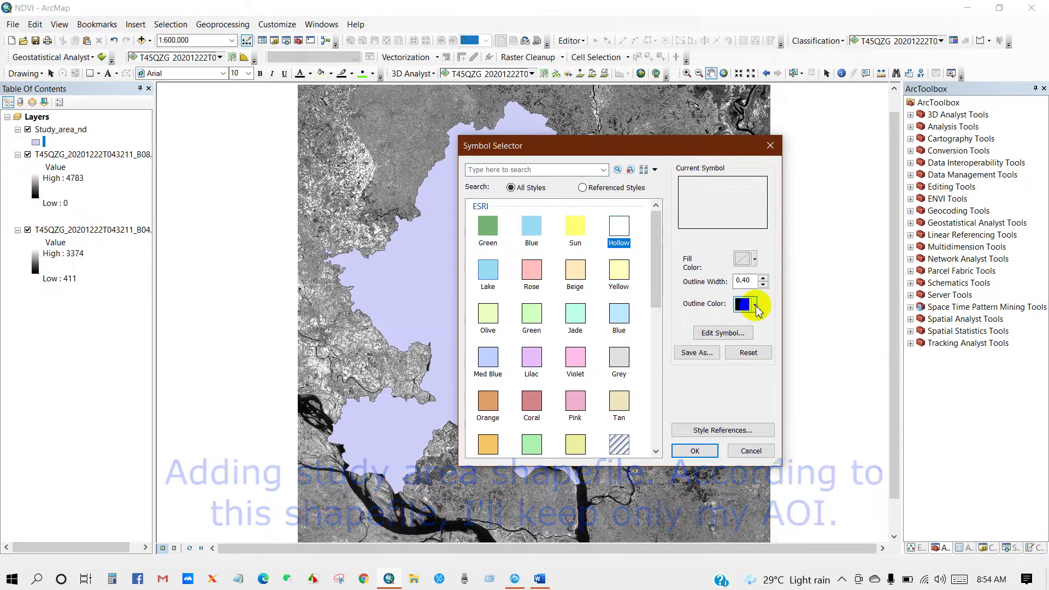
left_click(755, 305)
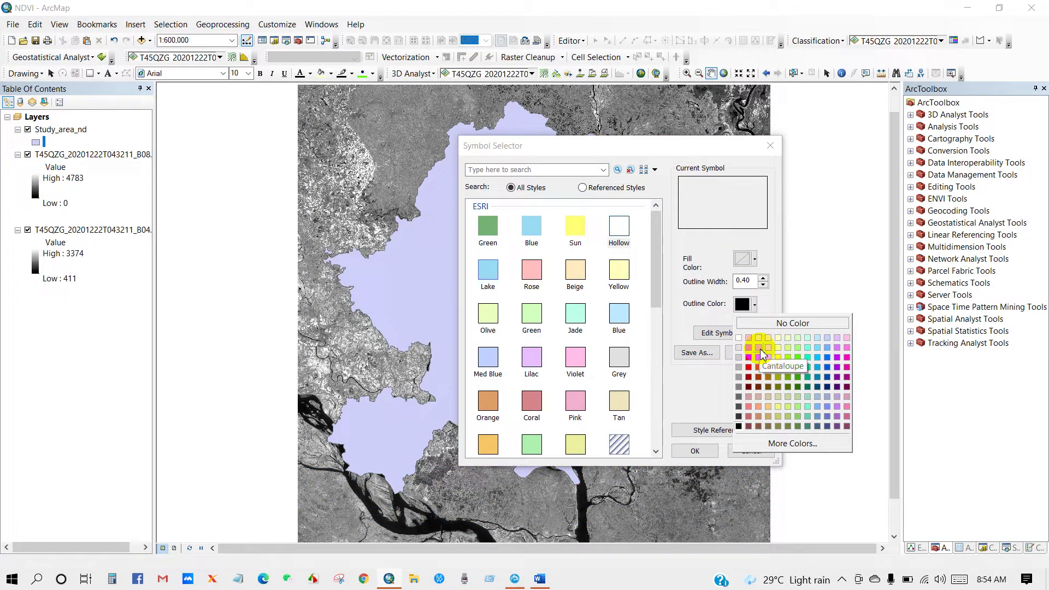
left_click(760, 348)
left_click(763, 282)
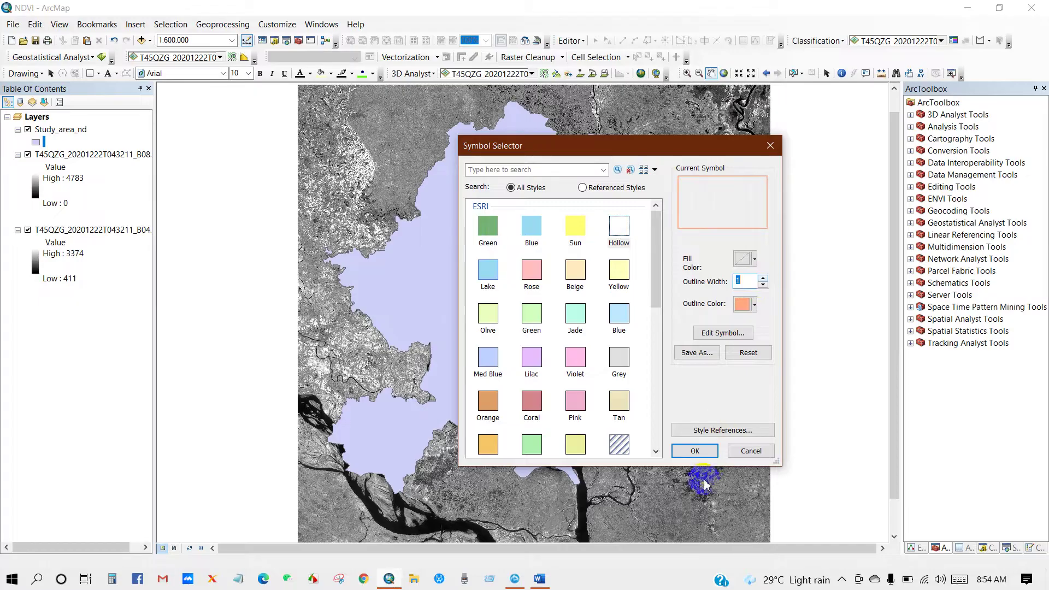
left_click(694, 451)
left_click_drag(532, 392, 539, 390)
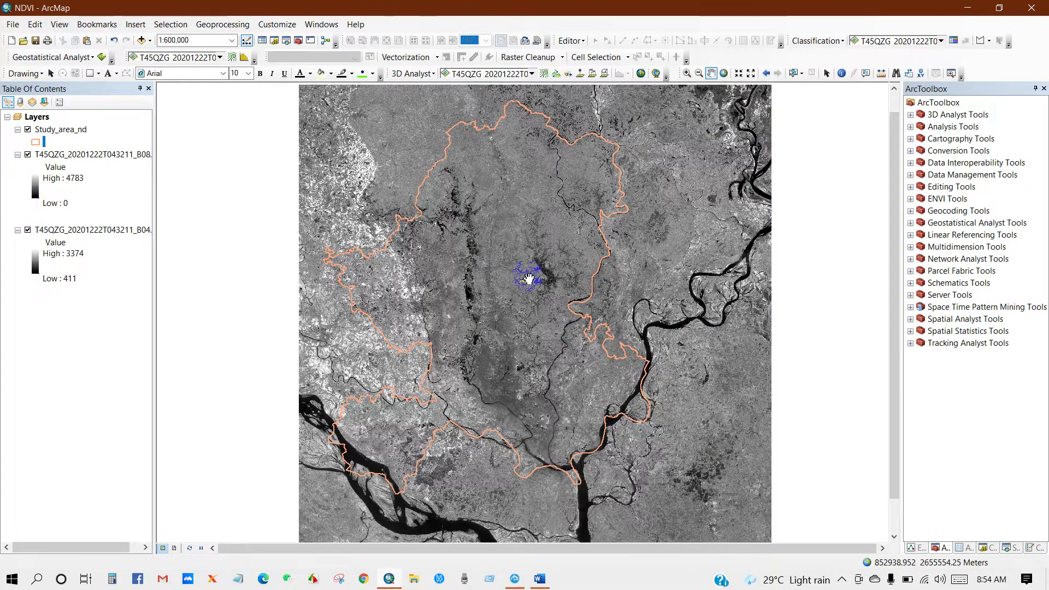
- Run the Spatial Analyst Extract by Mask tool on T45QZG_20201222T043211_B08.jp2 with Study_area_nd as the mask, keeping the default output raster
left_click(910, 319)
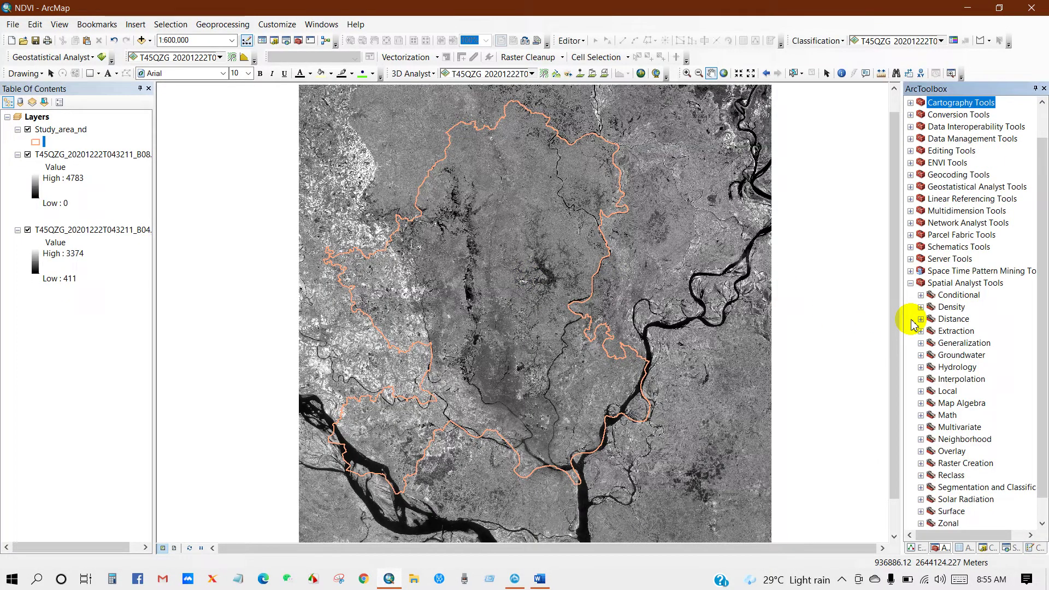
left_click(921, 331)
left_click(956, 330)
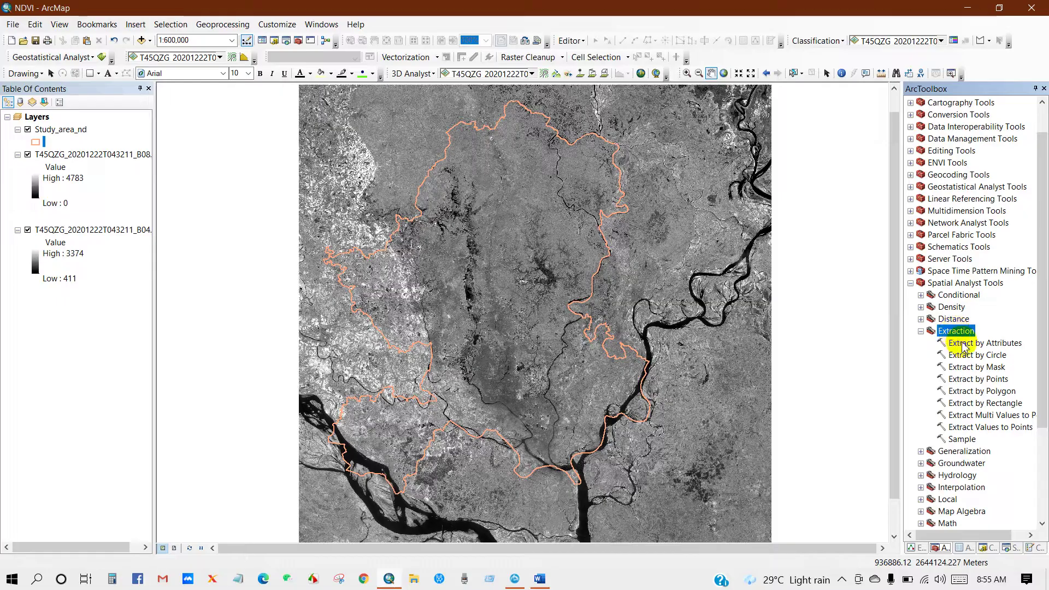
left_click(972, 367)
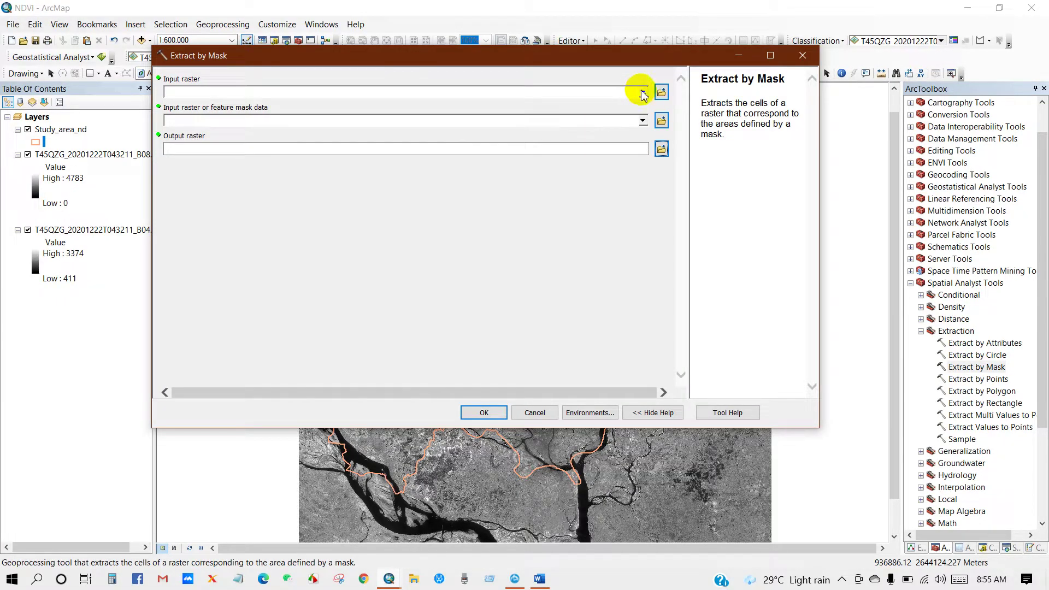
left_click(642, 92)
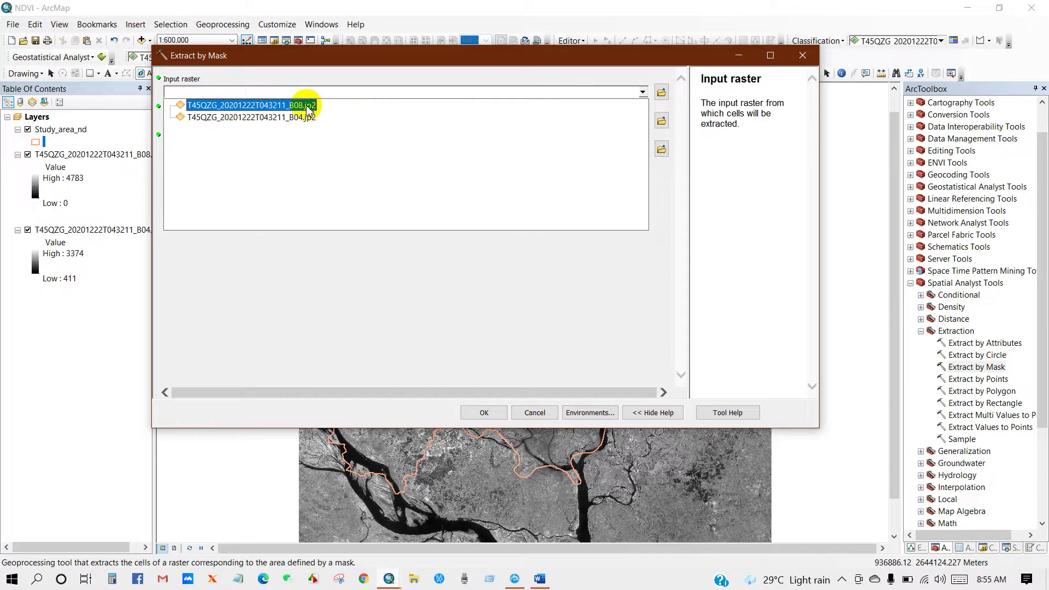
left_click(212, 104)
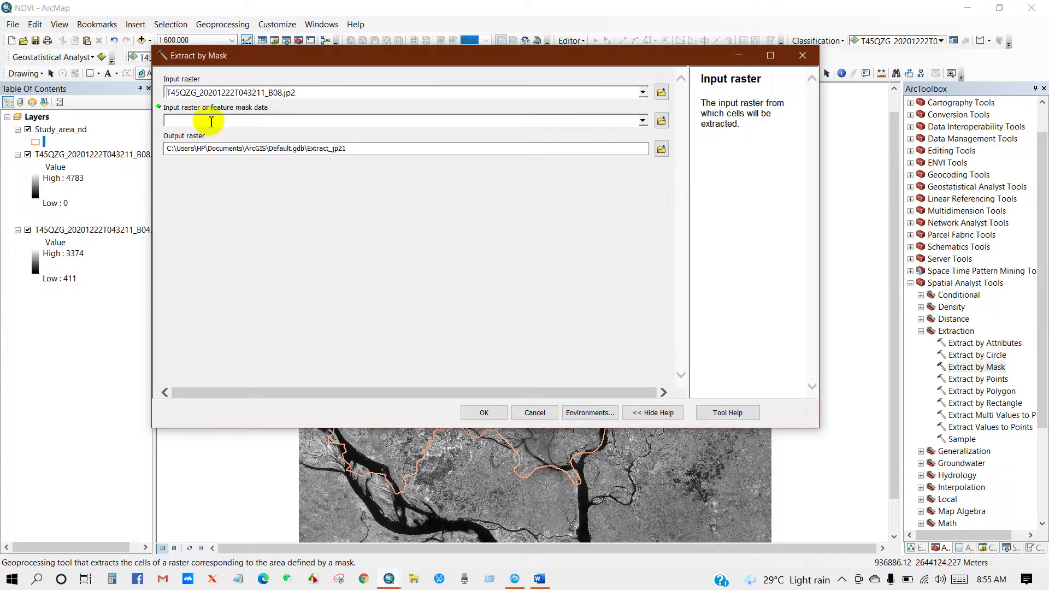
left_click(643, 121)
left_click(254, 135)
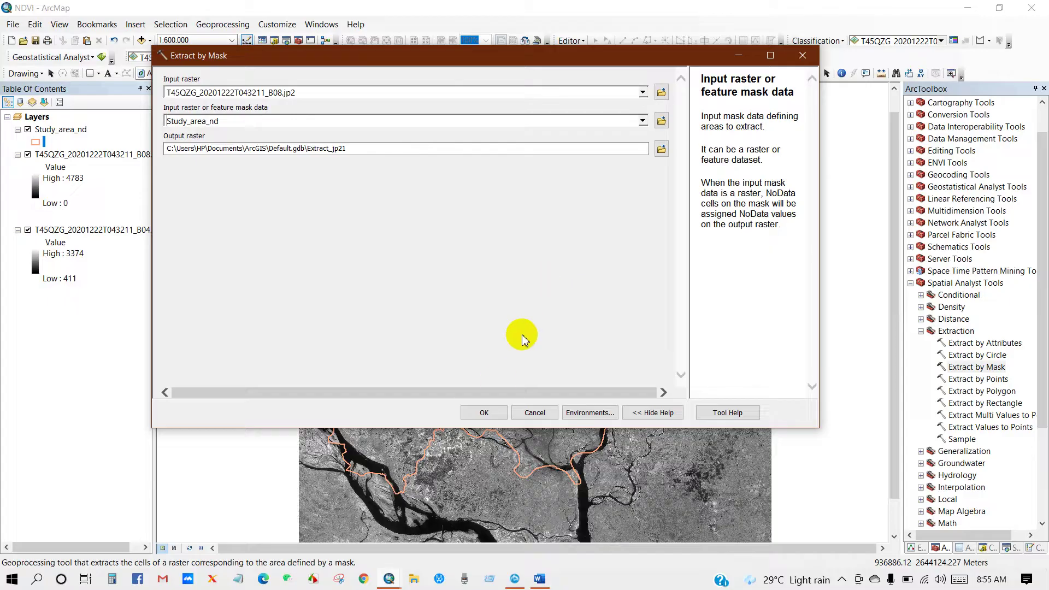
left_click(486, 413)
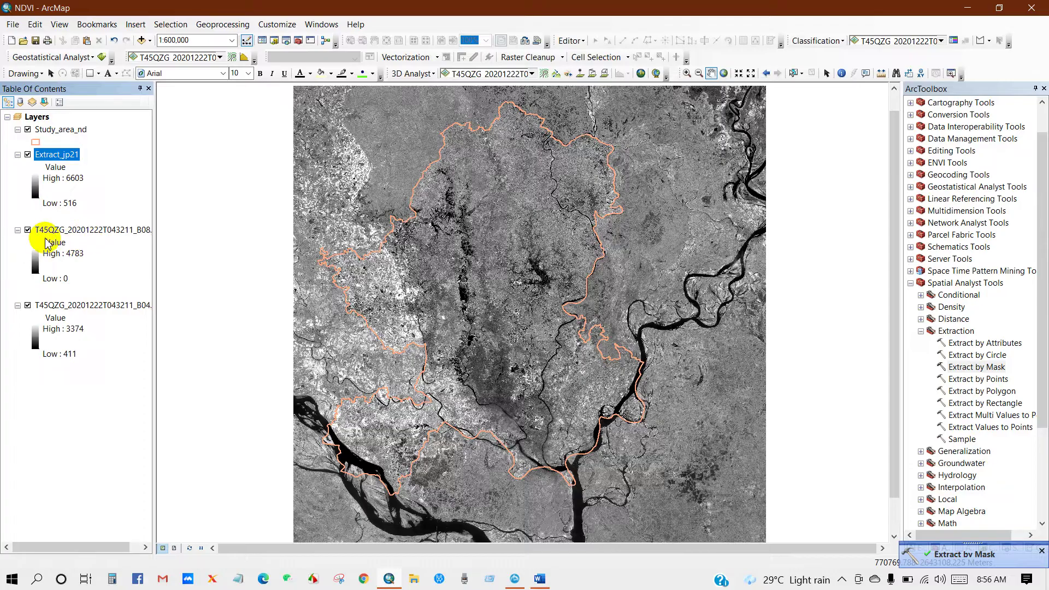
- Hide the original B08 and B04 rasters and rename the extracted raster layer as Band 8
left_click(27, 305)
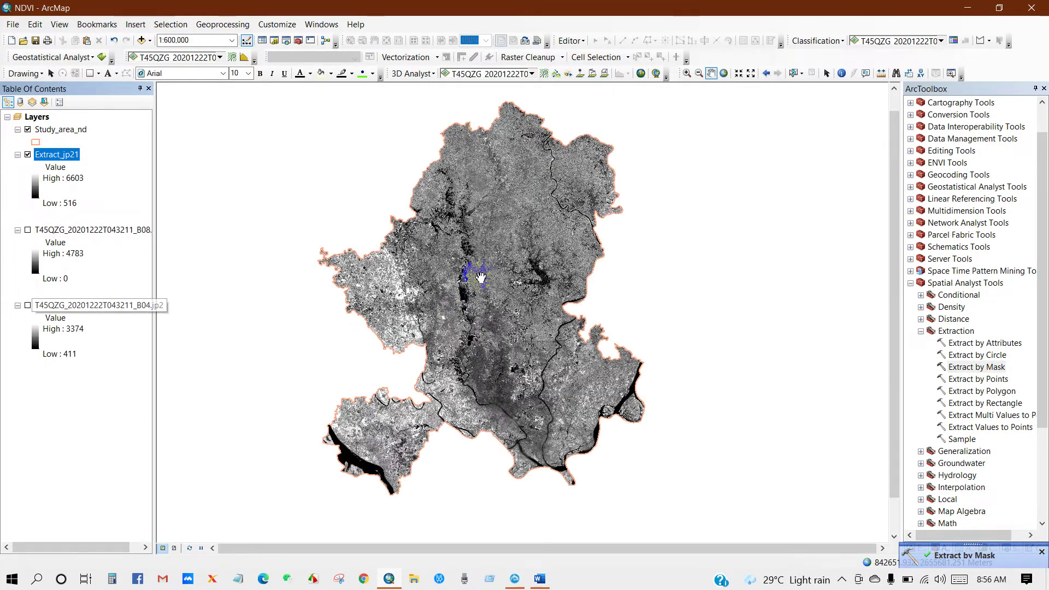
left_click(275, 213)
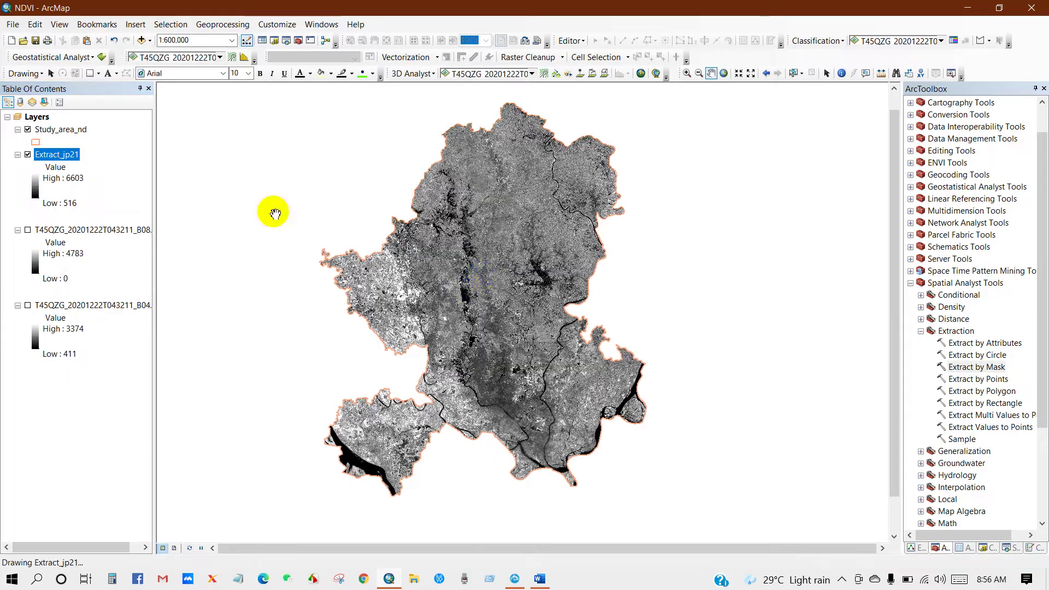
right_click(53, 155)
left_click(111, 344)
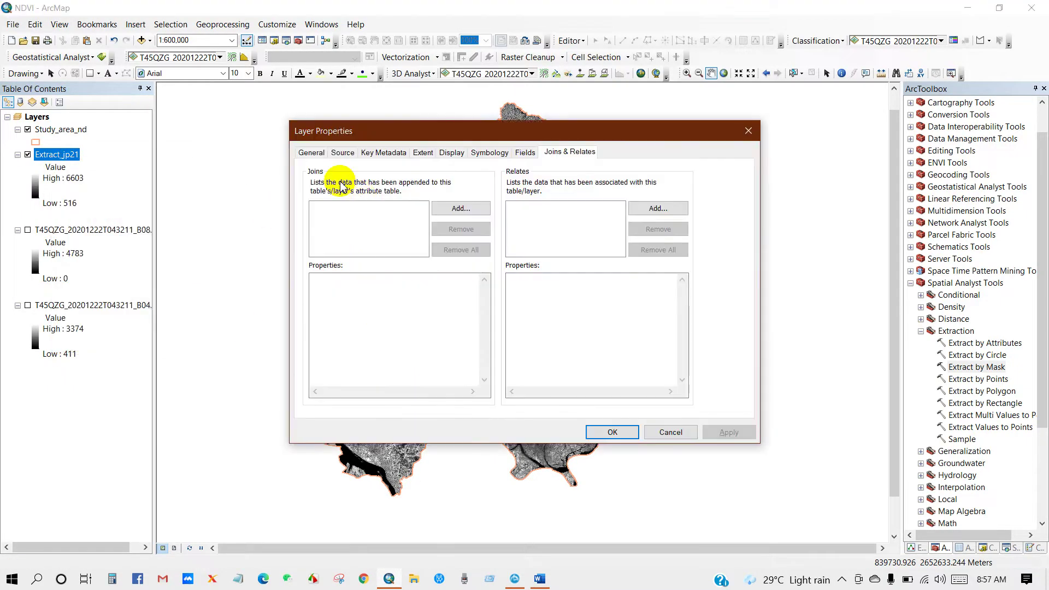
left_click(307, 153)
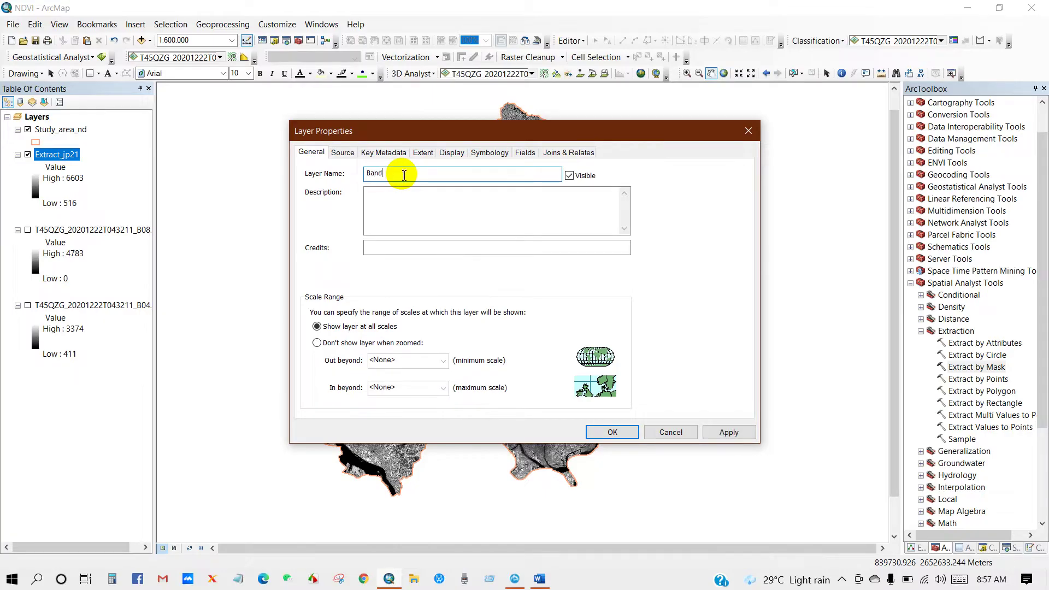
left_click(611, 431)
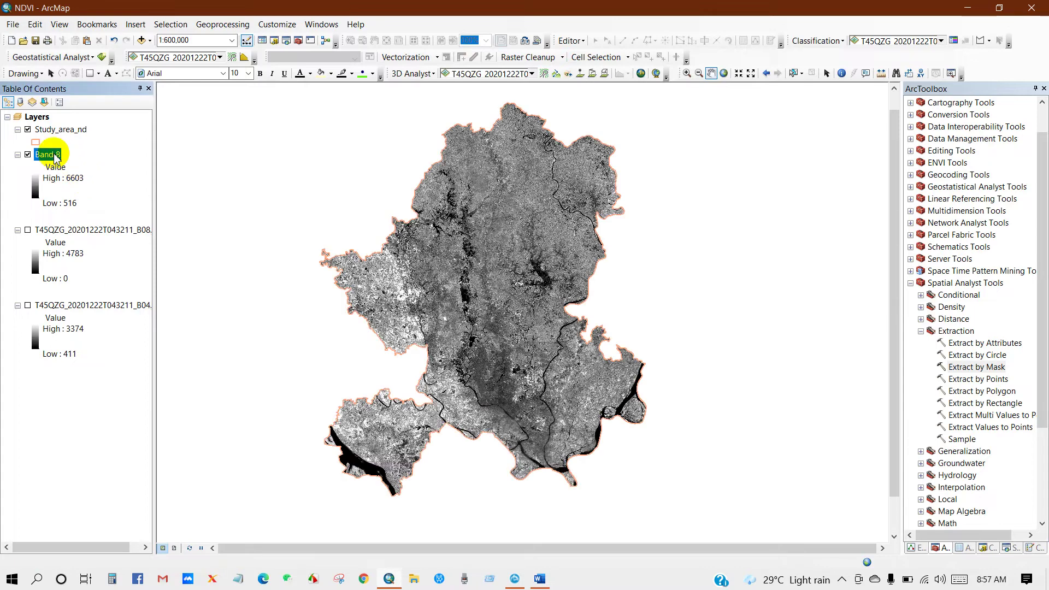
- Show the original B04 raster and extract it by mask with Study_area_nd, keeping the default output raster
left_click(28, 306)
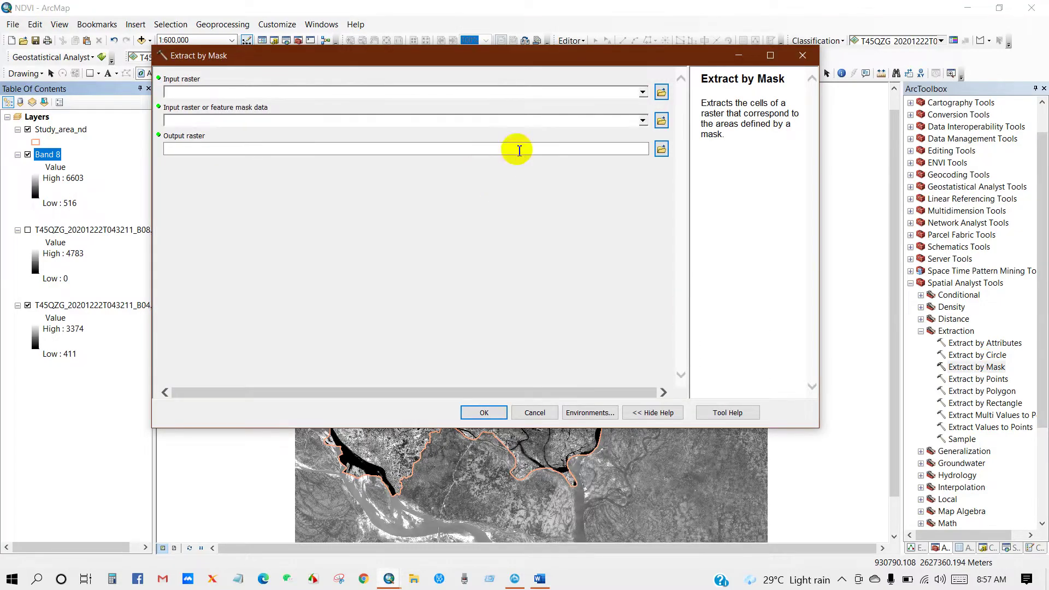
left_click(642, 93)
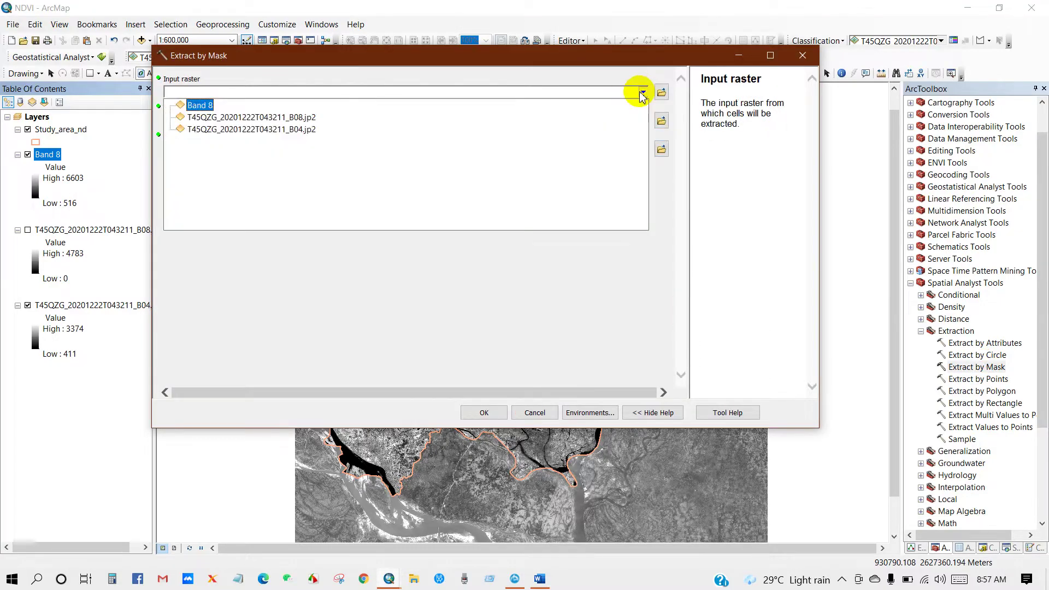
left_click(292, 129)
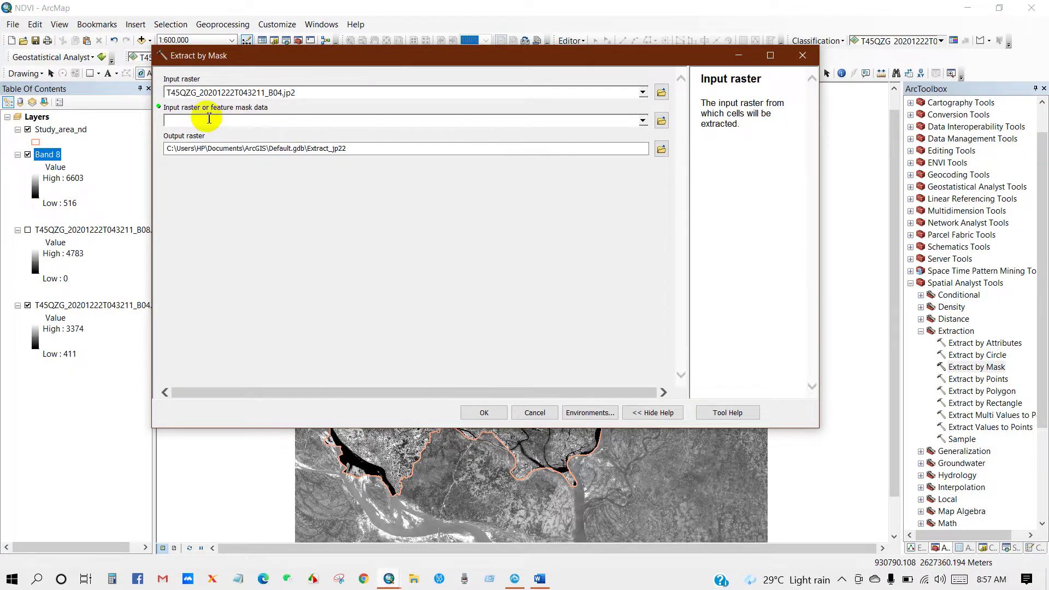
left_click(643, 121)
left_click(213, 134)
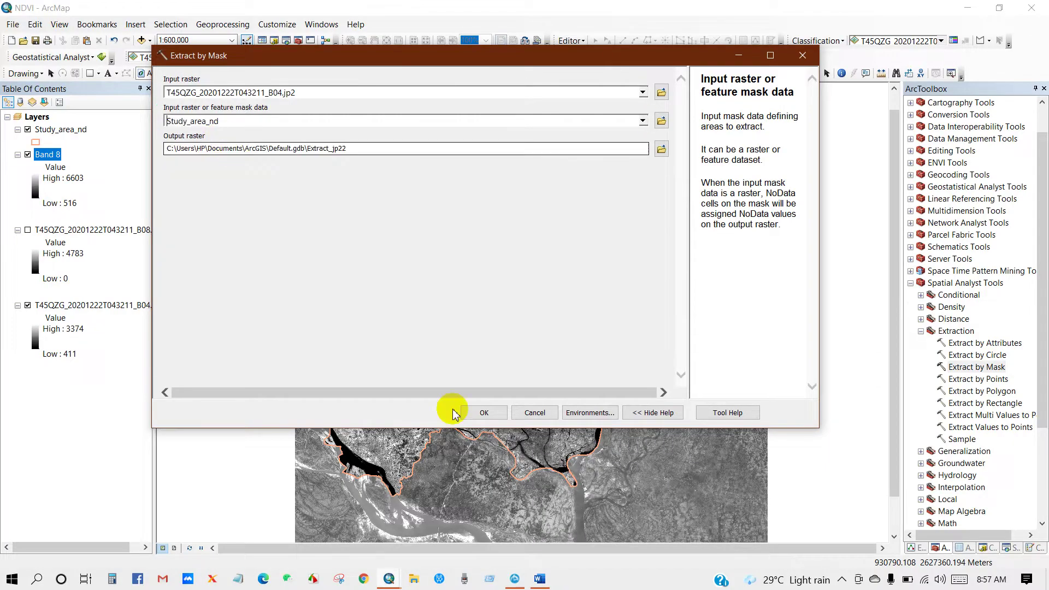
left_click(485, 413)
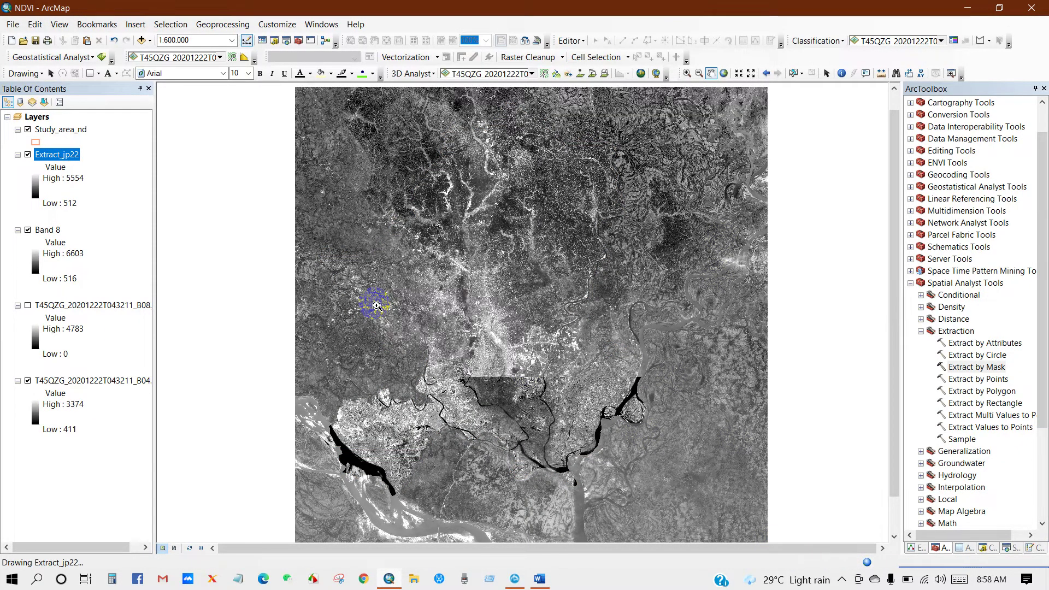
- Hide the original B04 raster and Band 8, and rename the newly extracted raster layer as Band 4
left_click(27, 381)
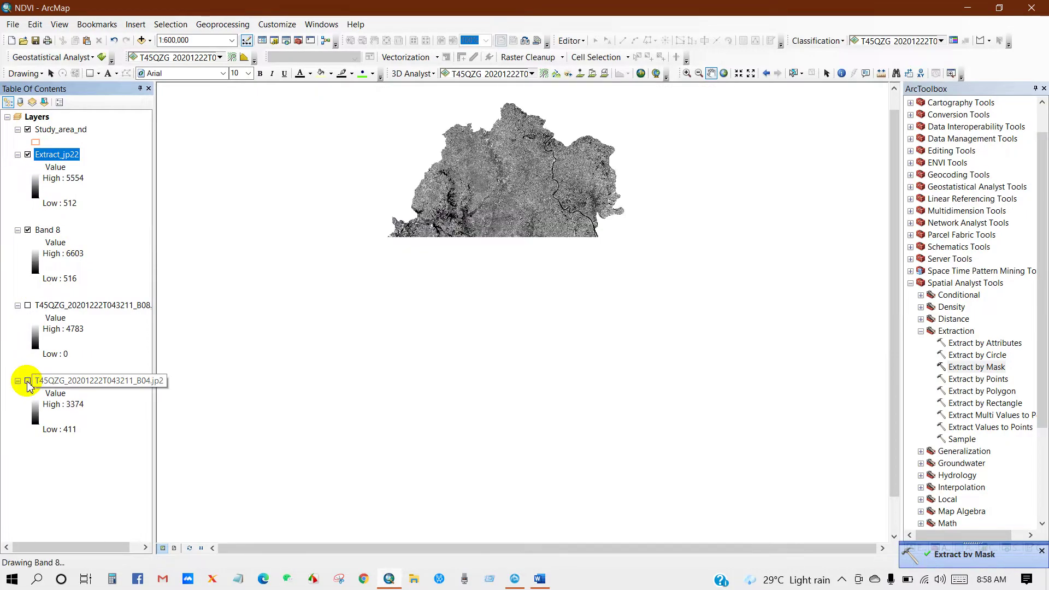
left_click(27, 229)
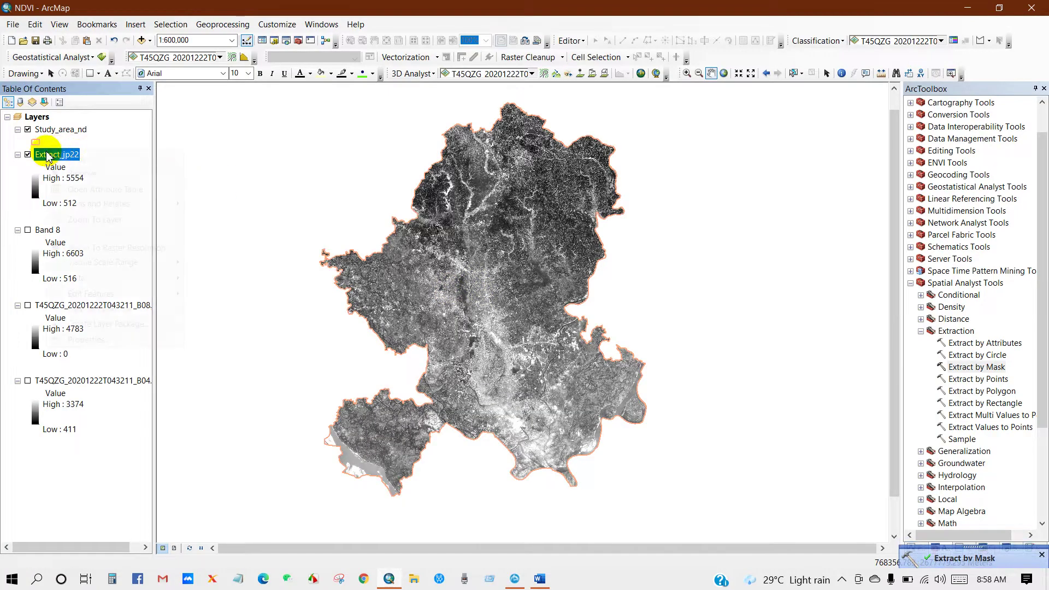
right_click(47, 154)
left_click(79, 337)
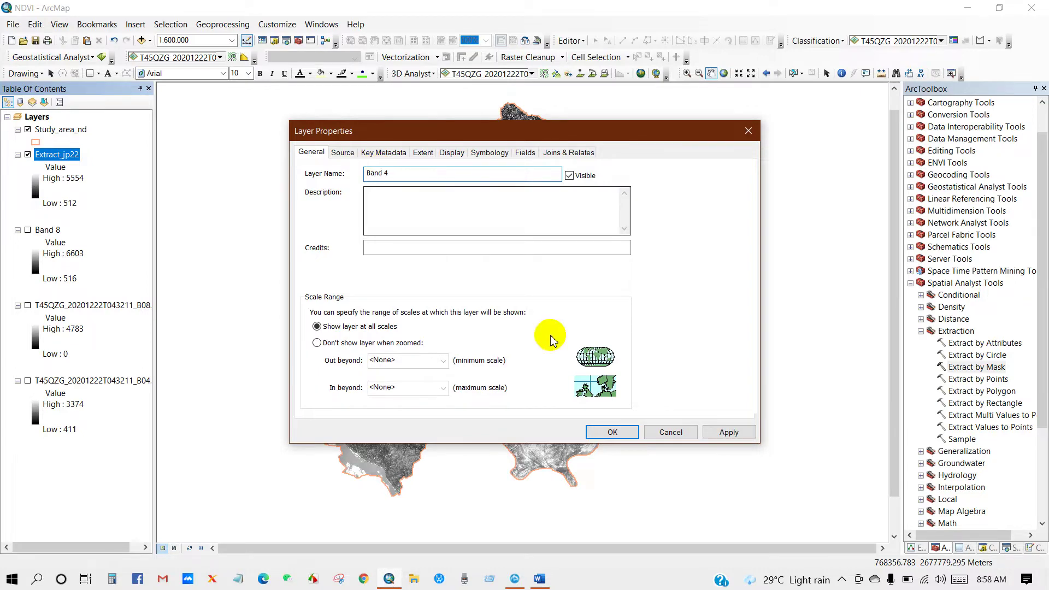
left_click(612, 432)
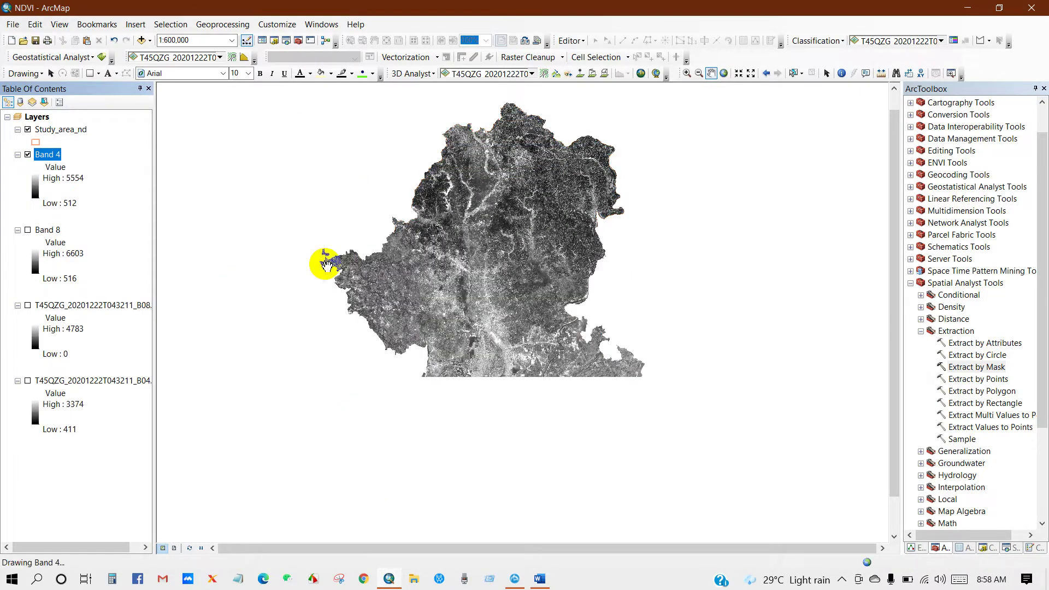
- Remove the original full-tile B08 and B04 rasters from the map
left_click(401, 280)
left_click(65, 304)
right_click(65, 304)
left_click(98, 338)
right_click(60, 304)
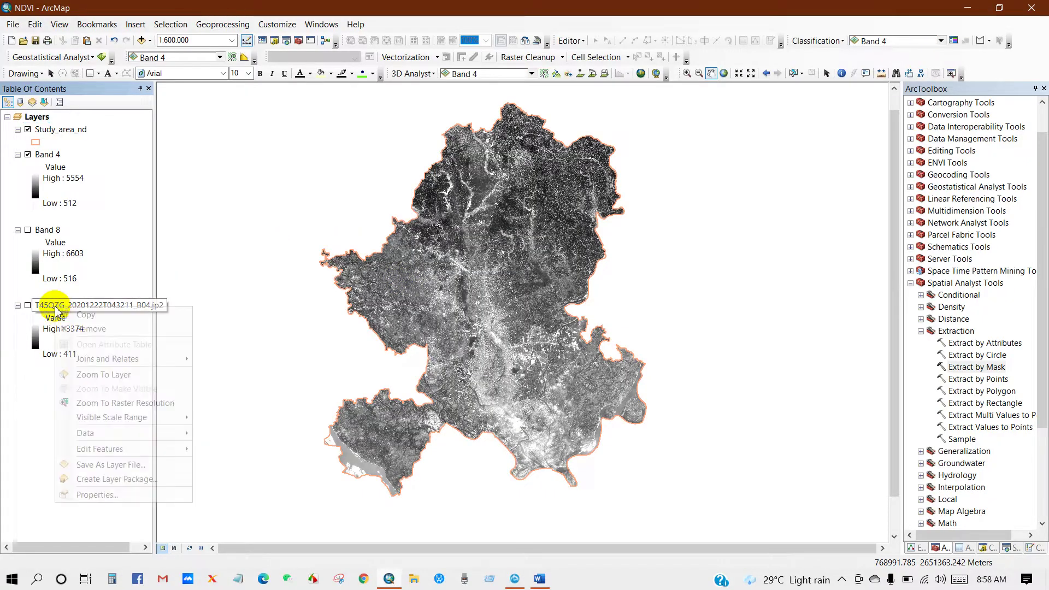
left_click(81, 328)
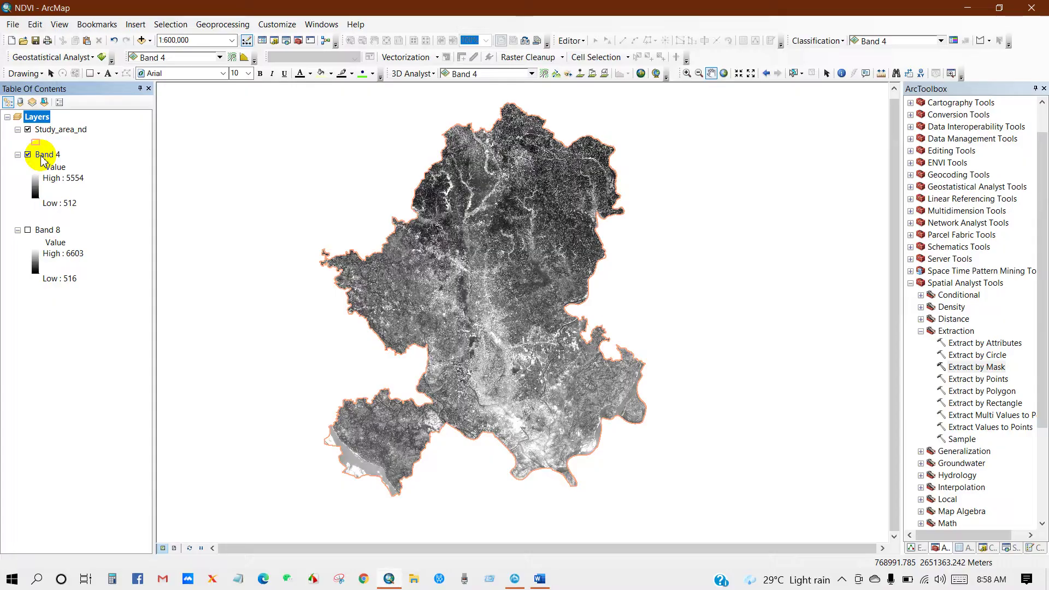
- Switch the map display from the clipped Band 4 layer to the clipped Band 8 layer
left_click(28, 230)
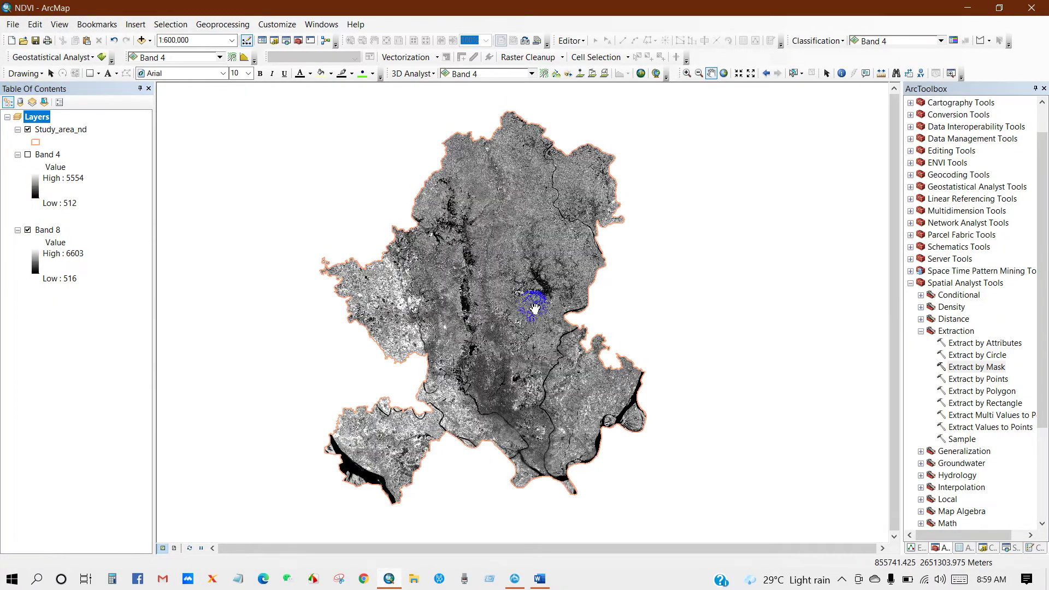
scroll(820, 297, "down", 4)
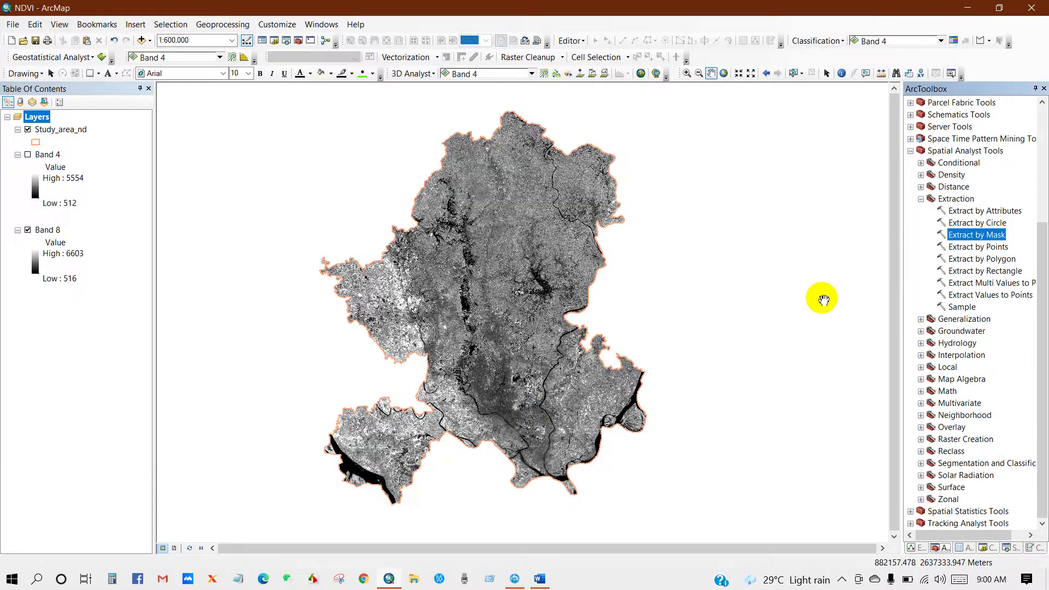
- Open the Raster Calculator from the Map Algebra toolset of the Spatial Analyst Tools
left_click(951, 153)
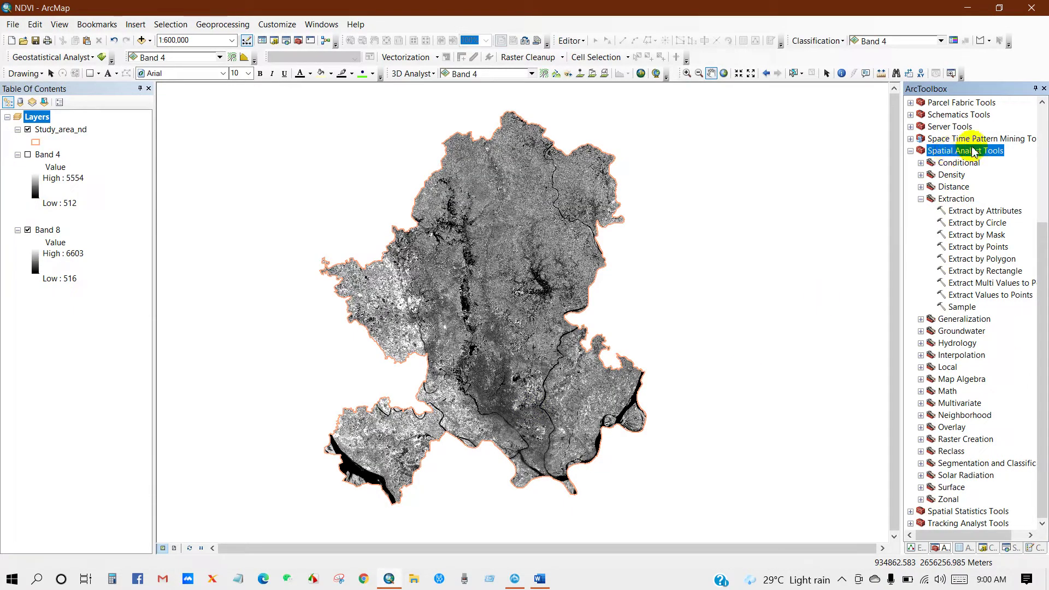
left_click(922, 200)
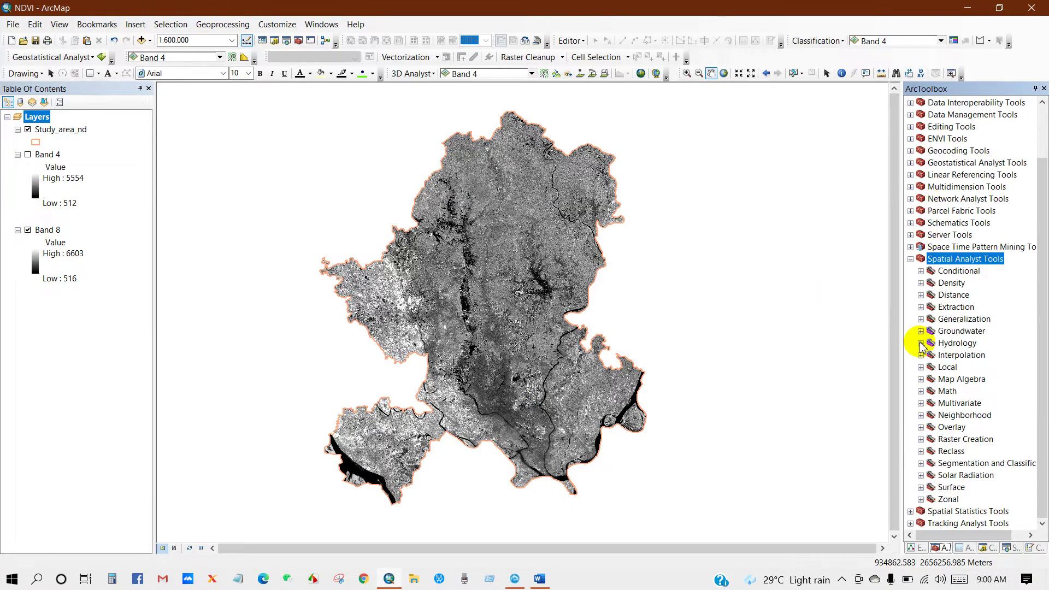
left_click(963, 380)
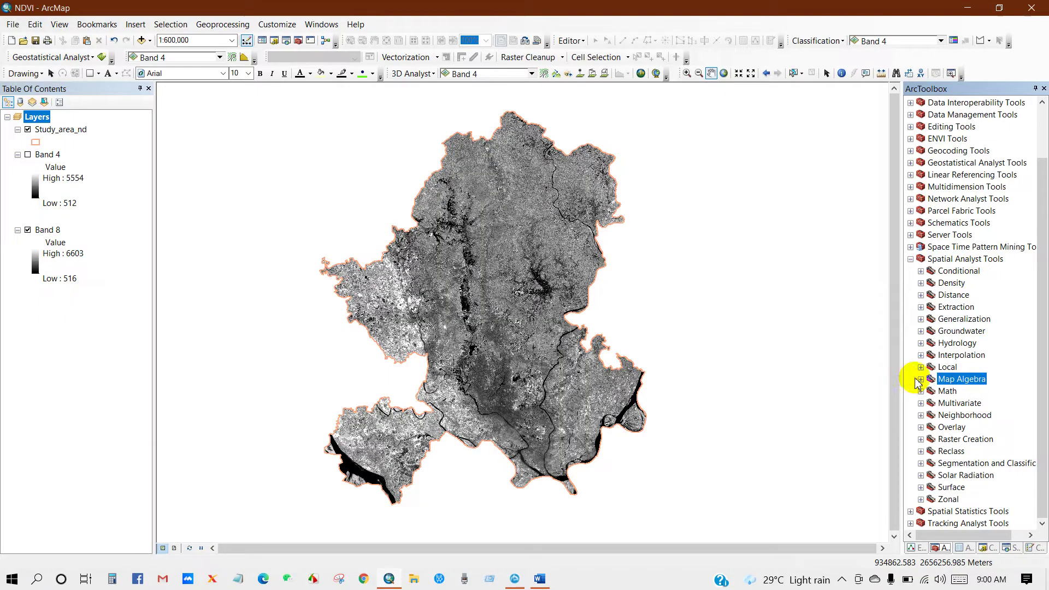
left_click(921, 379)
left_click(963, 392)
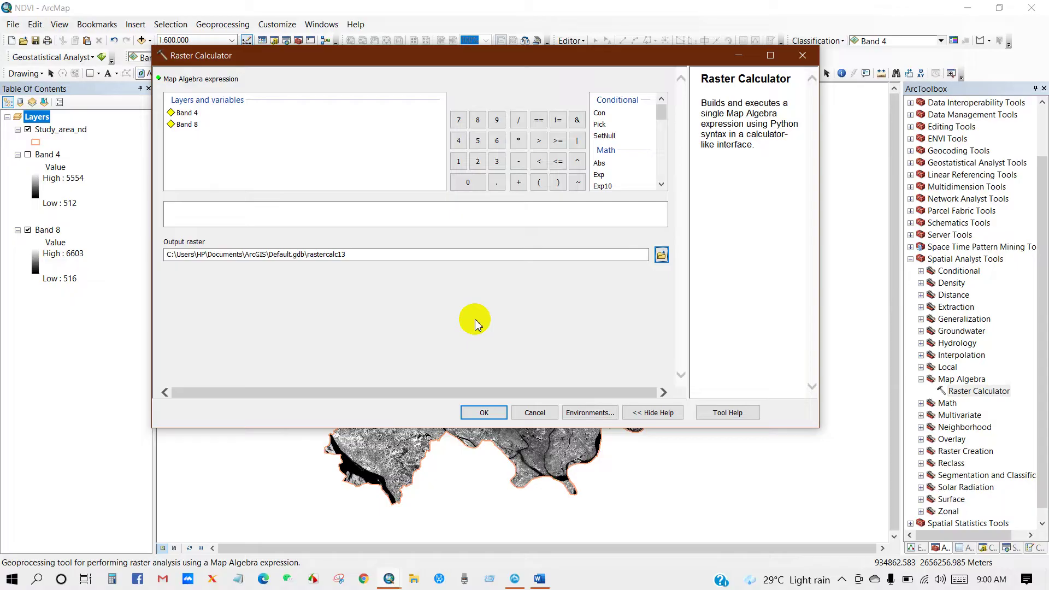
- Switch to the Word document NDVI SENTINEL 2, review the Sentinel-2 NDVI formula and return to the Raster Calculator in ArcMap
left_click(540, 580)
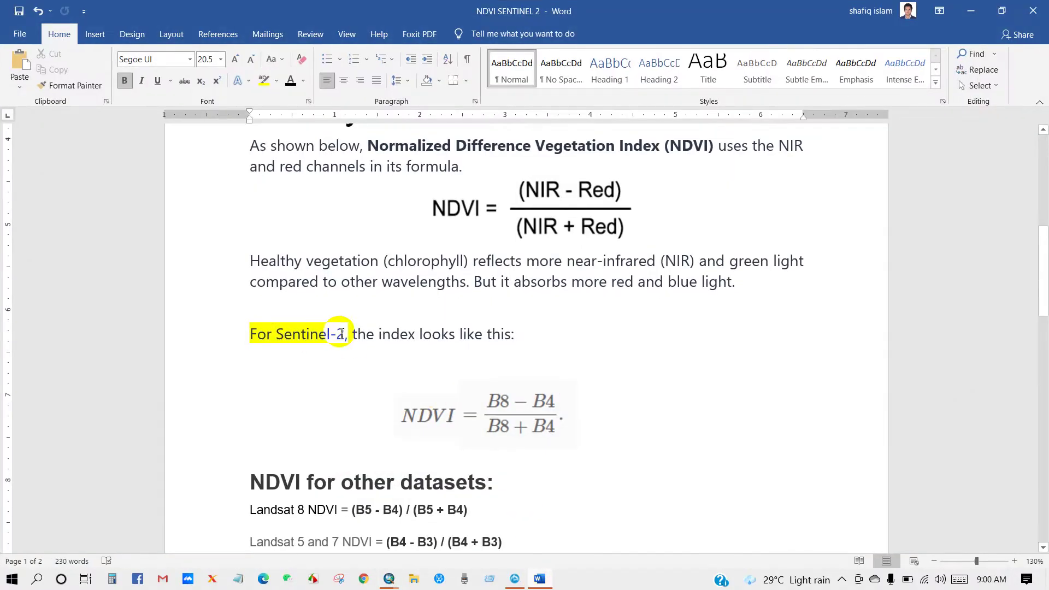
scroll(511, 398, "down", 3)
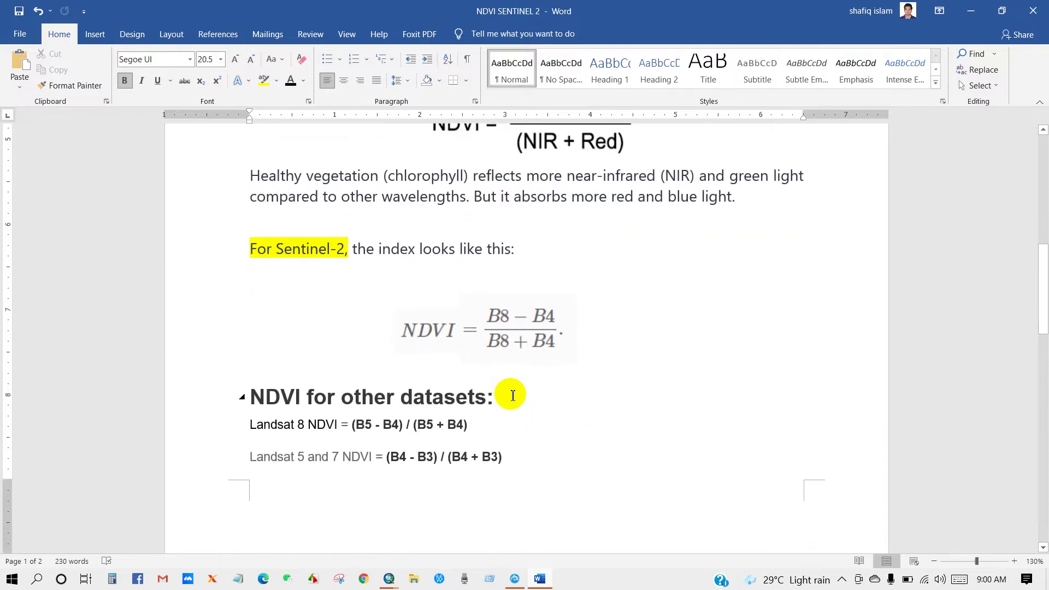
scroll(508, 289, "up", 1)
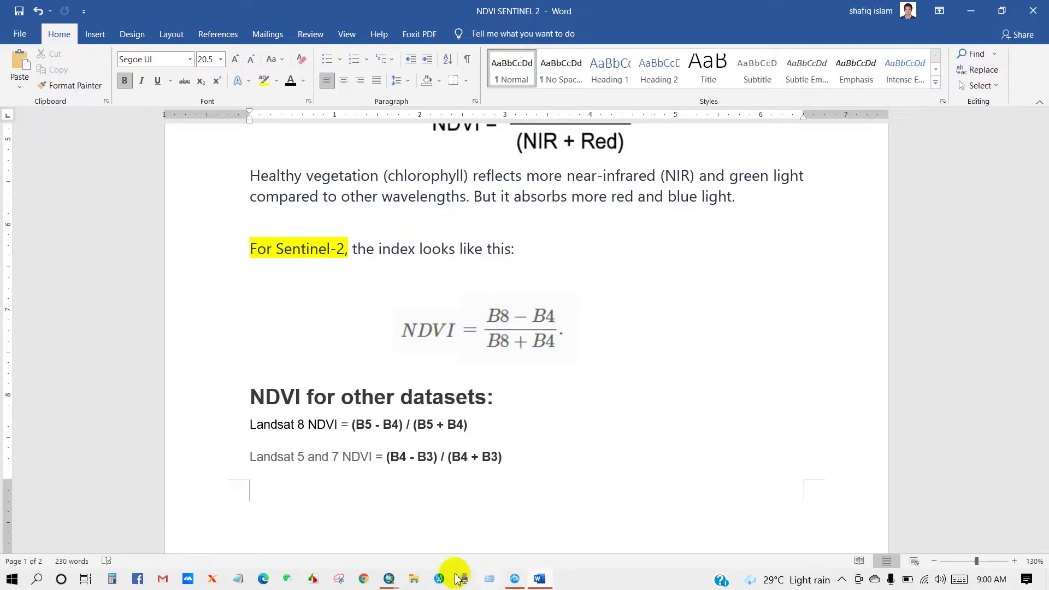
mouse_move(539, 582)
left_click(470, 521)
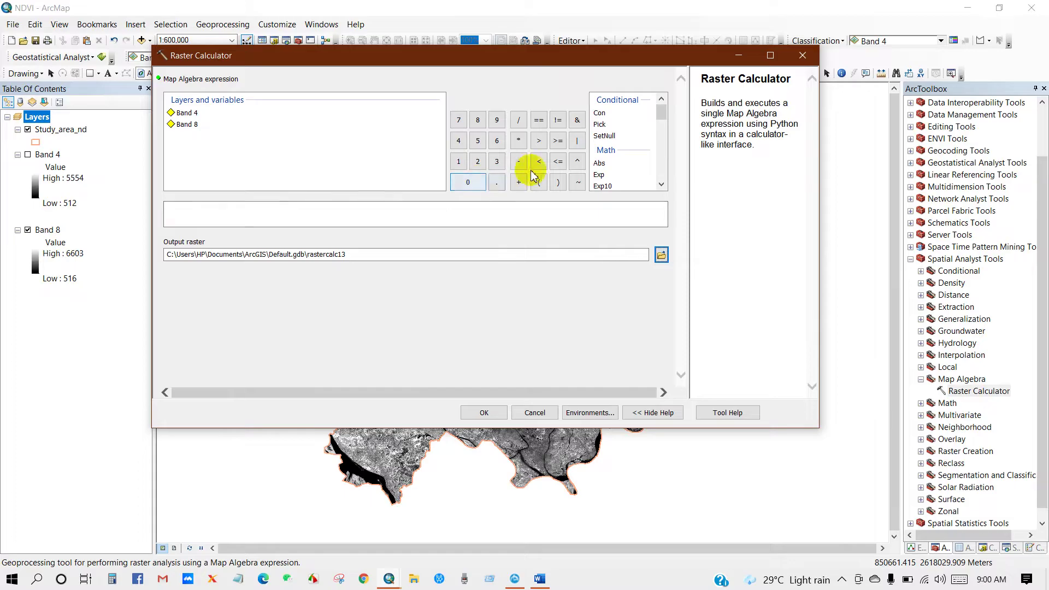
- Build the expression Float("Band 8" - "Band 4") / Float("Band 8" + "Band 4"), checking it against the NDVI formula in the Word document
left_click_drag(660, 119, 660, 127)
double_click(601, 153)
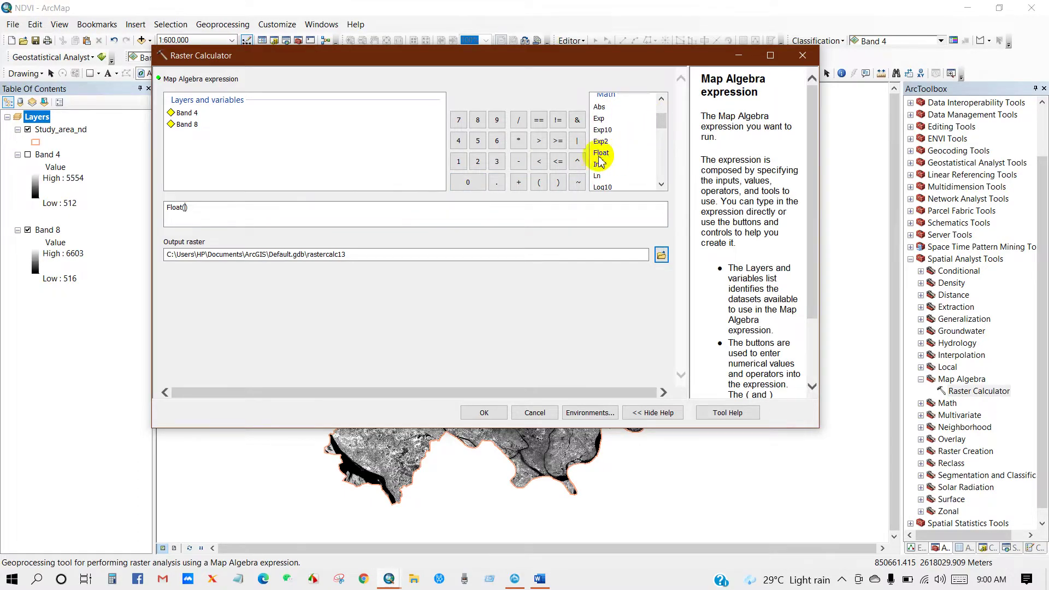
double_click(190, 124)
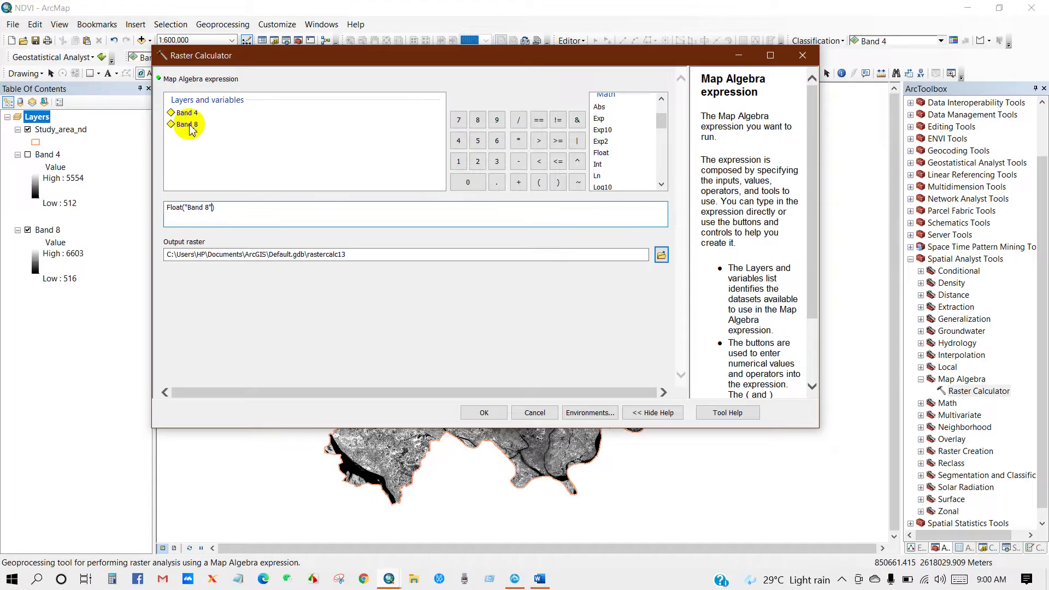
left_click(518, 163)
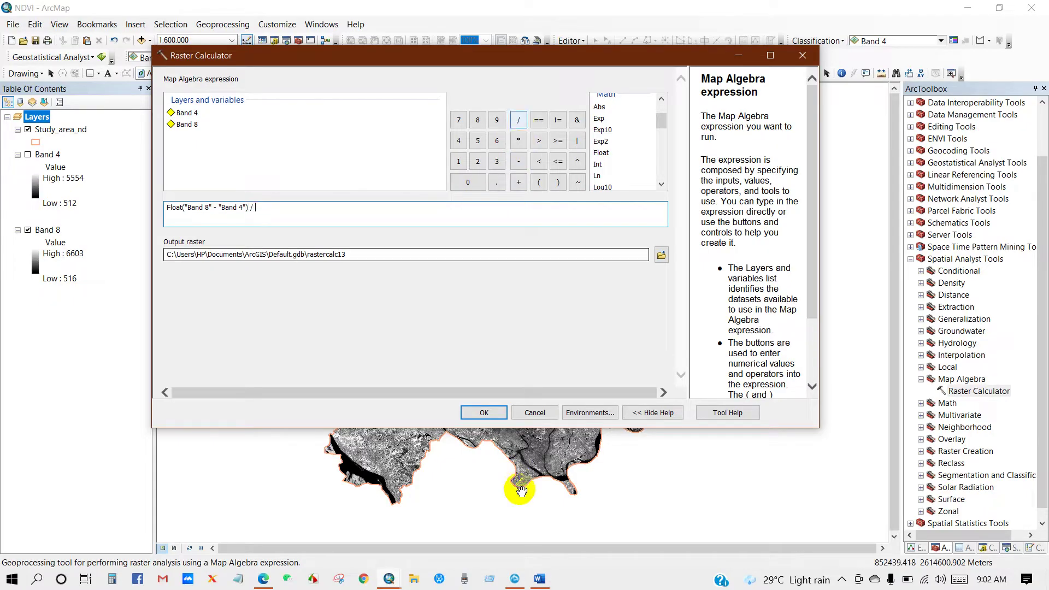
left_click(540, 578)
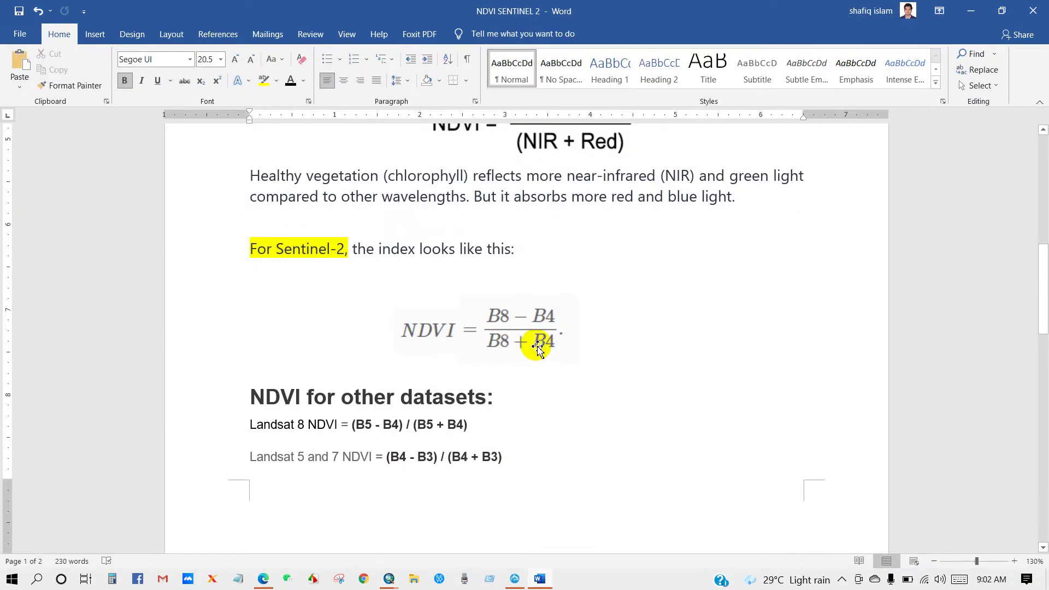
left_click(539, 580)
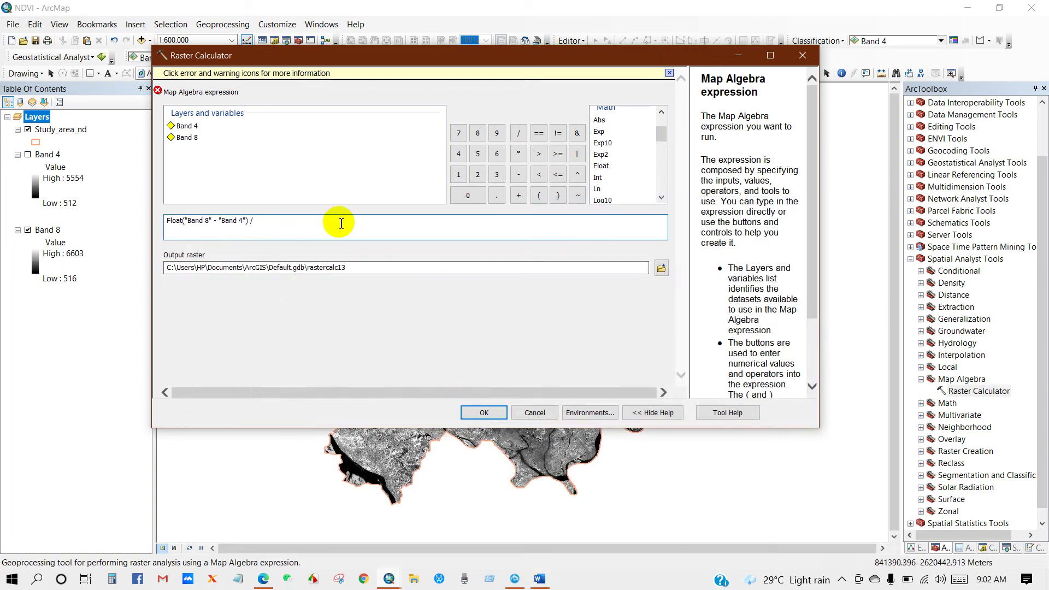
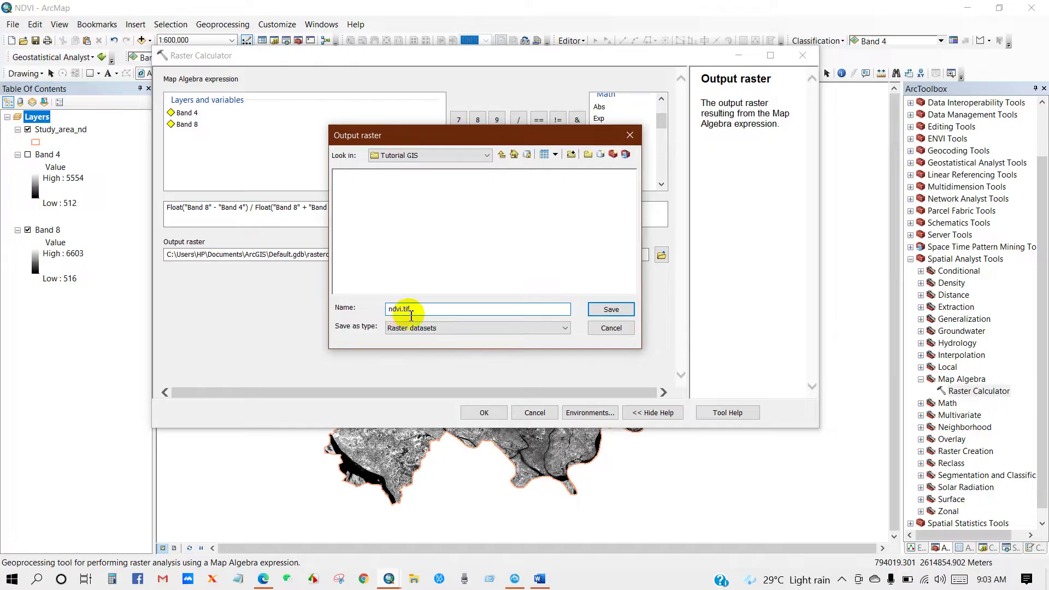
- Save the output raster as ndvi.tif in the Tutorial GIS folder, recheck the expression and run the calculation
left_click(610, 309)
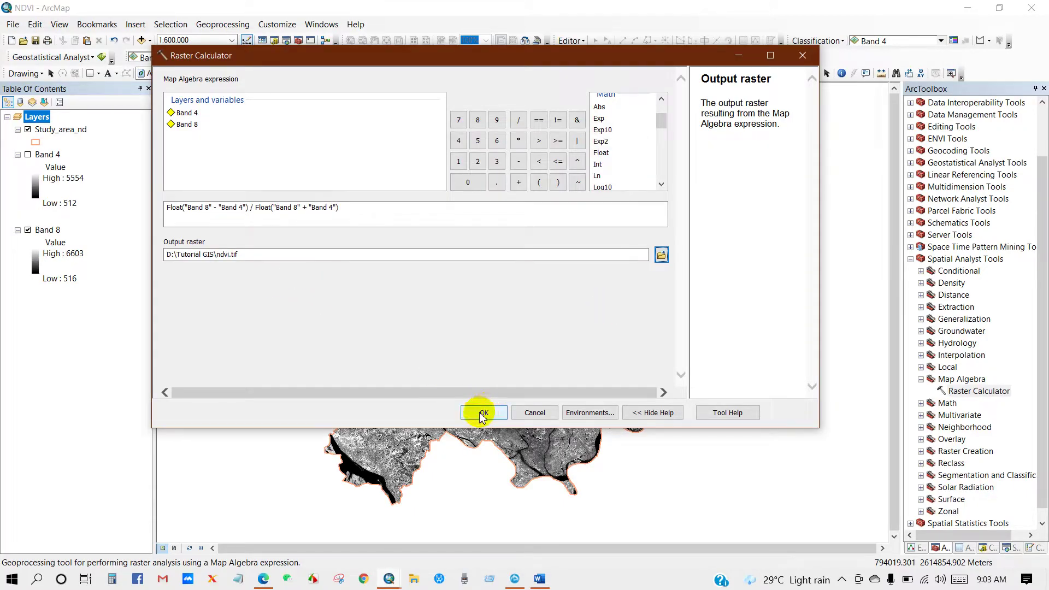
left_click(344, 209)
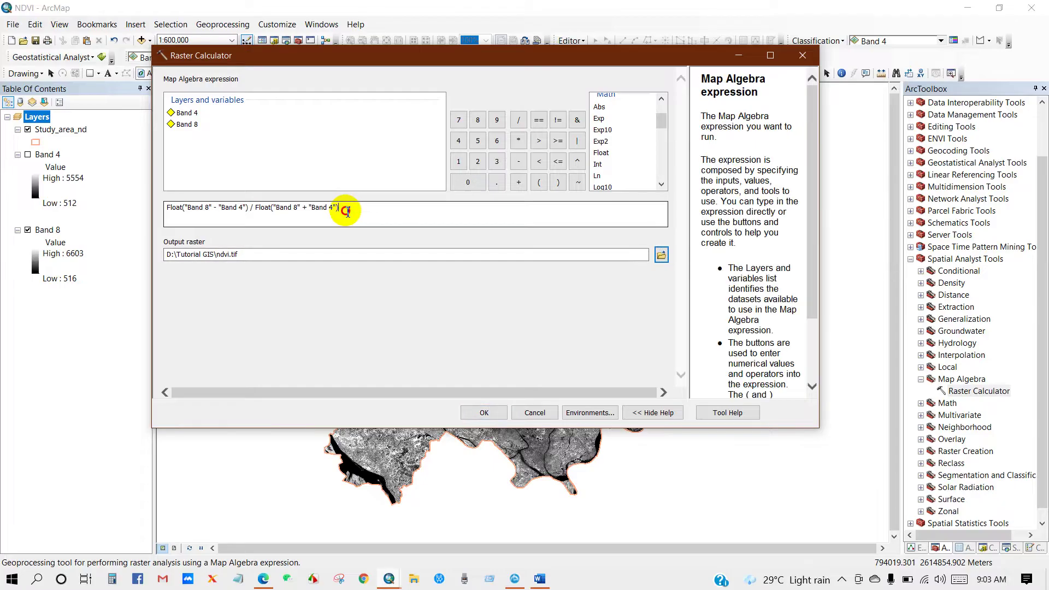
left_click_drag(344, 209, 166, 208)
left_click(342, 215)
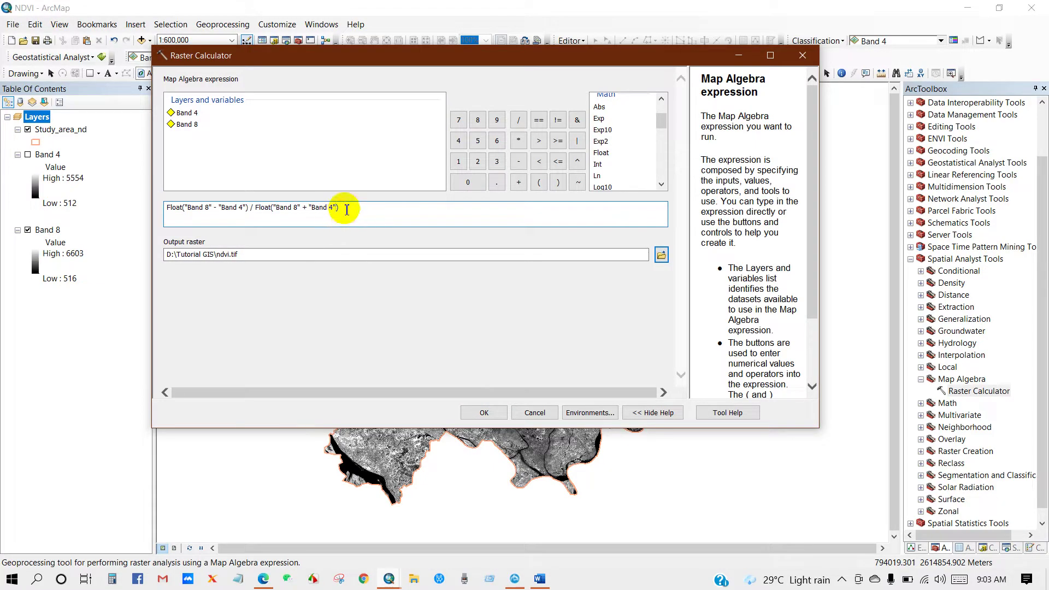
left_click(484, 413)
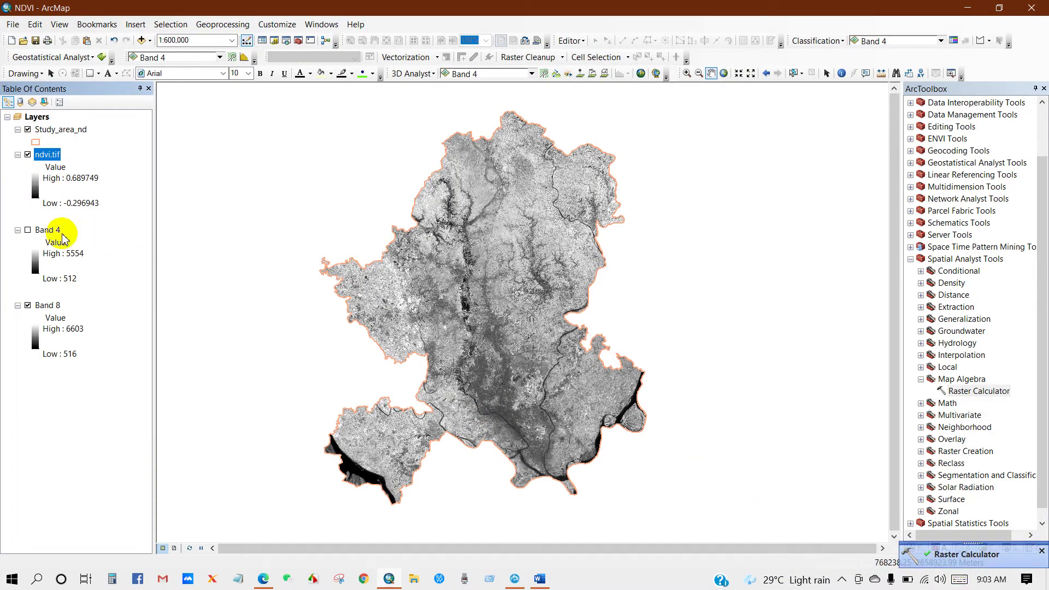
- Hide the Band 8 layer, leaving the ndvi.tif raster displayed with the study area boundary
left_click(28, 306)
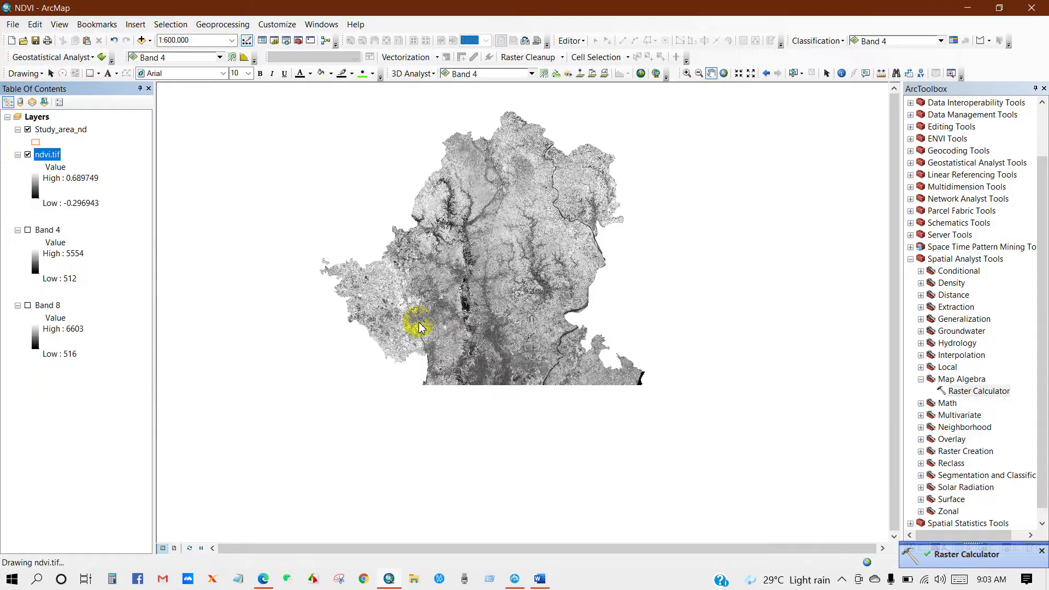
left_click_drag(450, 322, 454, 326)
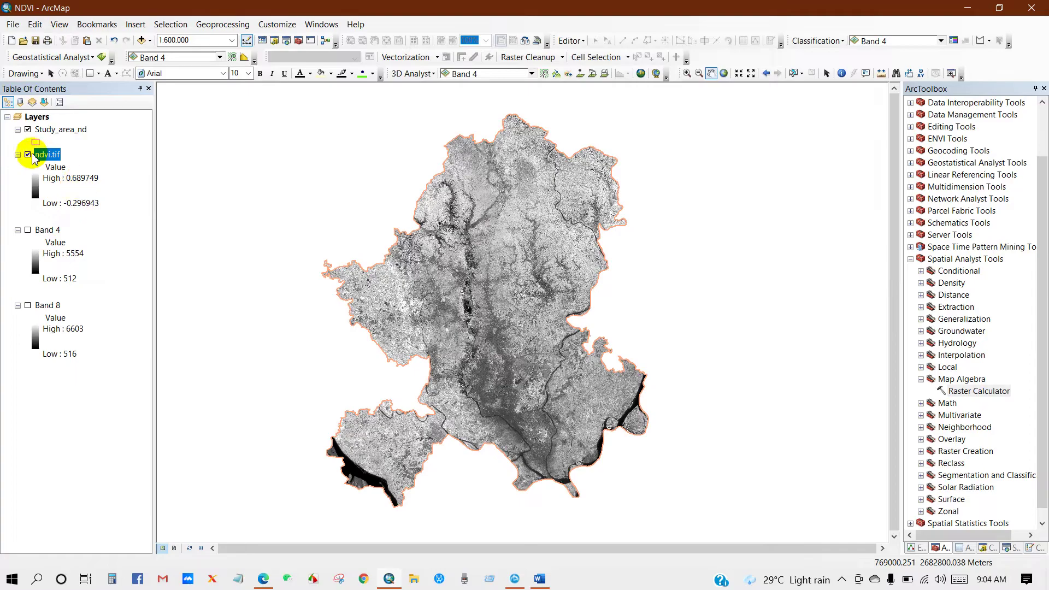
- Apply the stretched green-yellow-red color ramp to the ndvi.tif layer, with red for high values
right_click(49, 157)
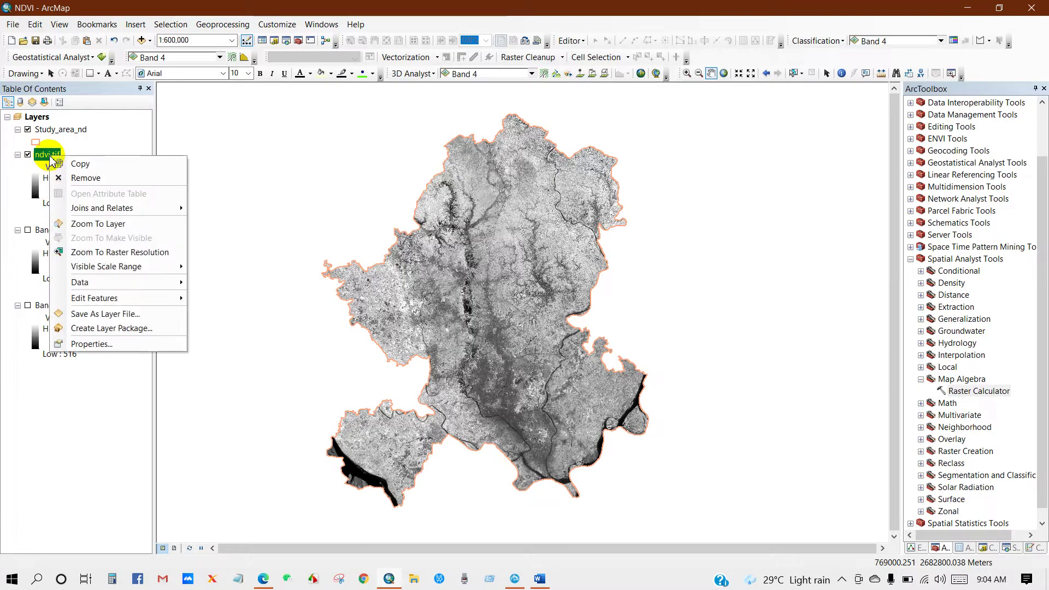
left_click(81, 341)
left_click(497, 160)
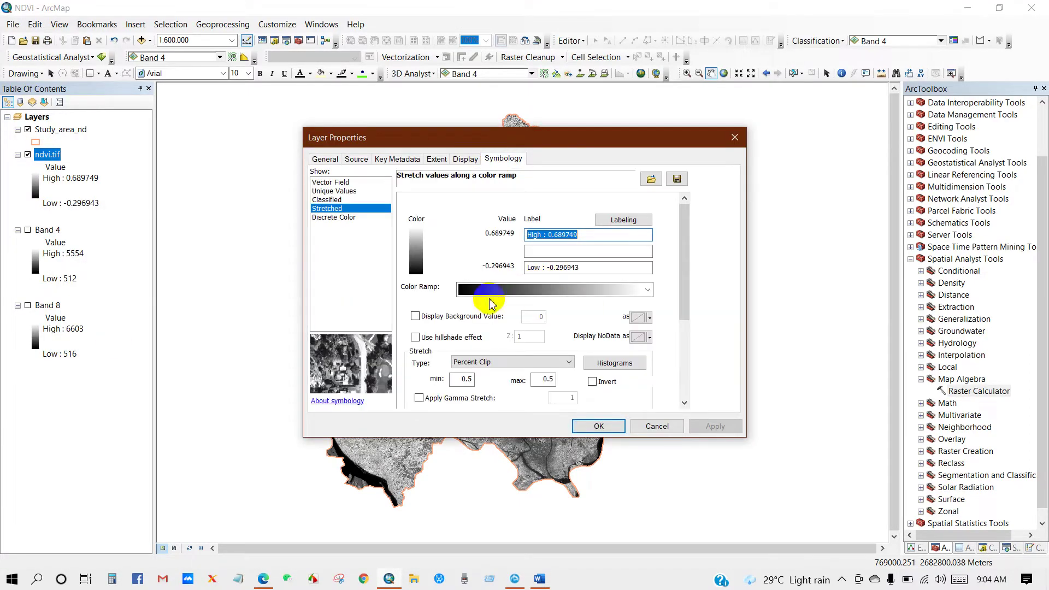
left_click(647, 290)
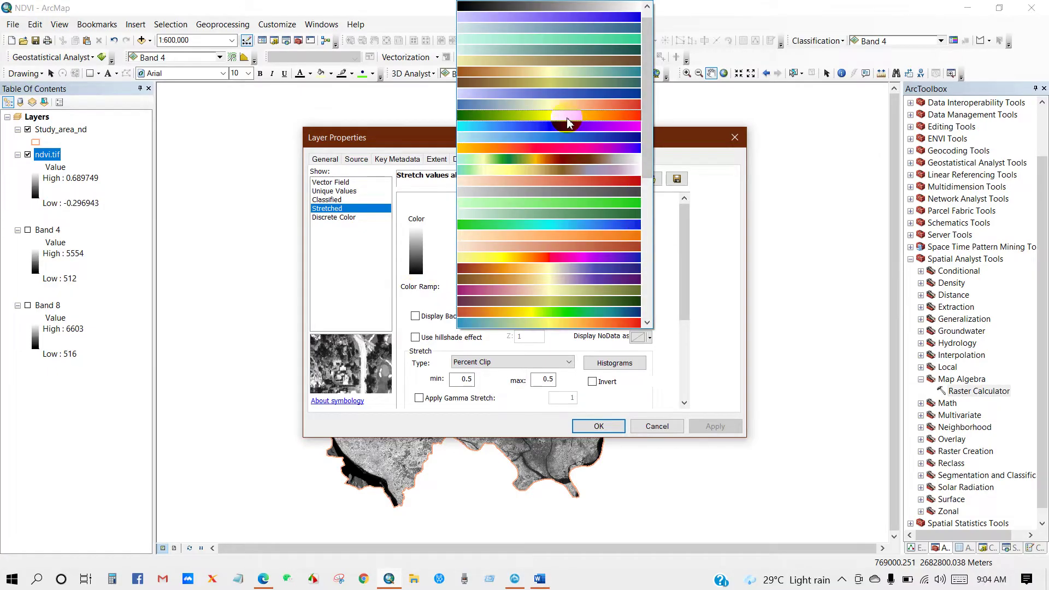
left_click(568, 116)
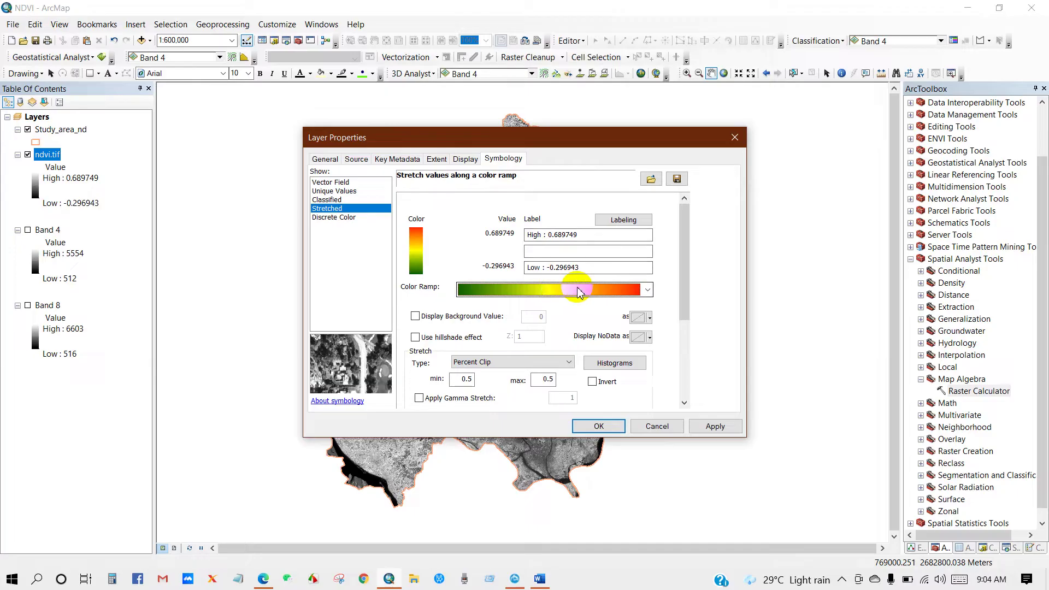
left_click(598, 426)
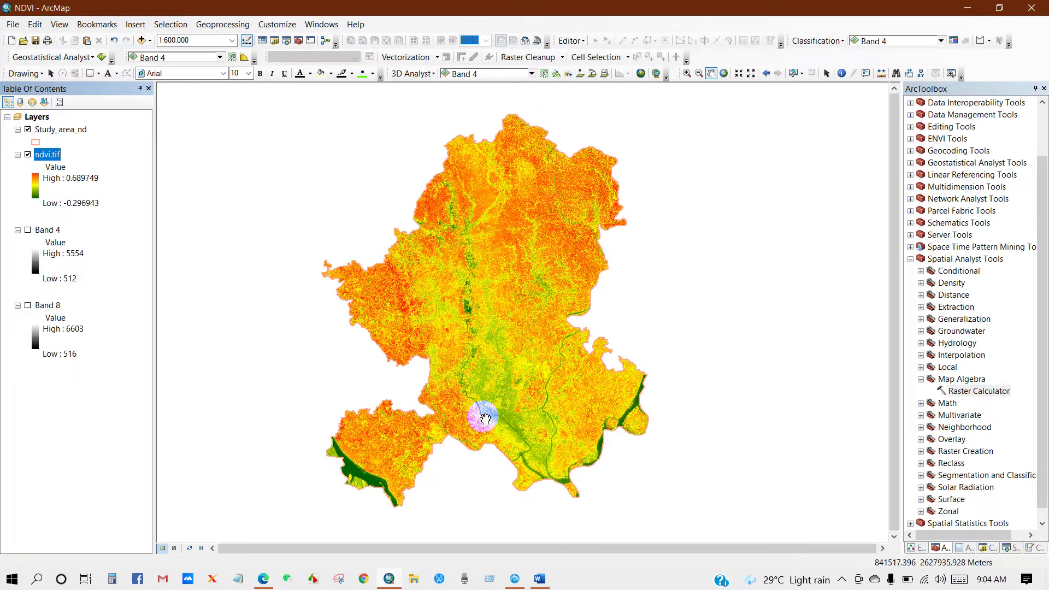
- Change the ndvi.tif layer's stretched color ramp to red-yellow-green, with green for high values
right_click(50, 156)
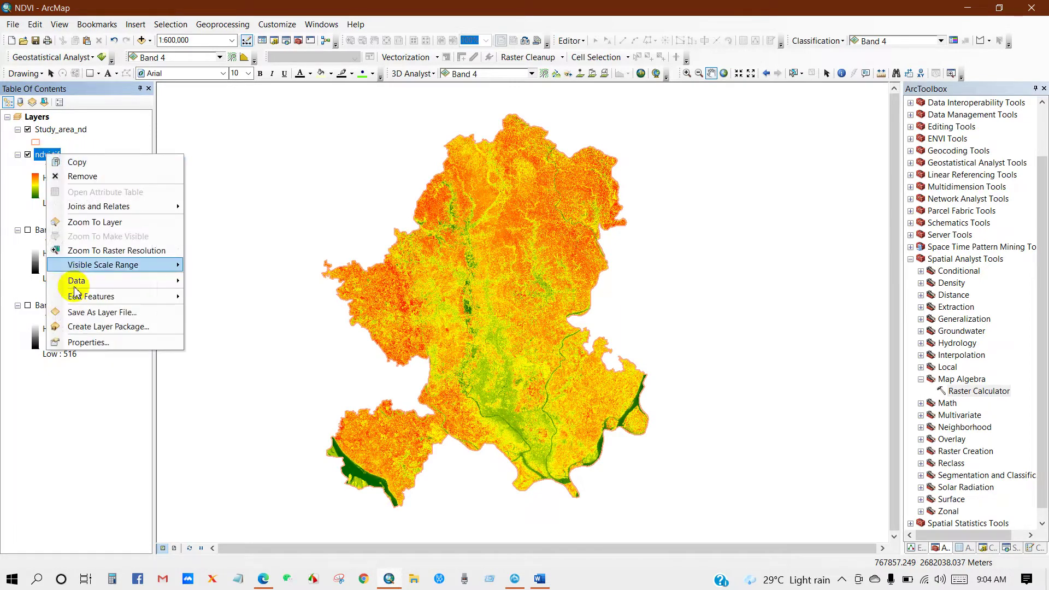
left_click(88, 343)
left_click(649, 287)
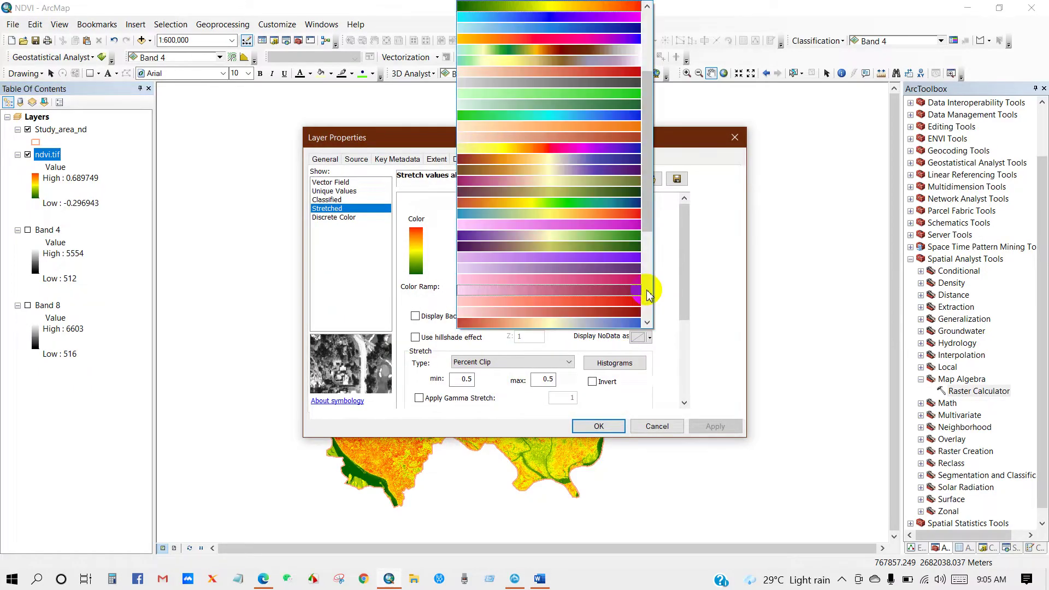
mouse_move(649, 221)
left_mouse_down()
mouse_move(651, 118)
mouse_move(652, 264)
left_mouse_up()
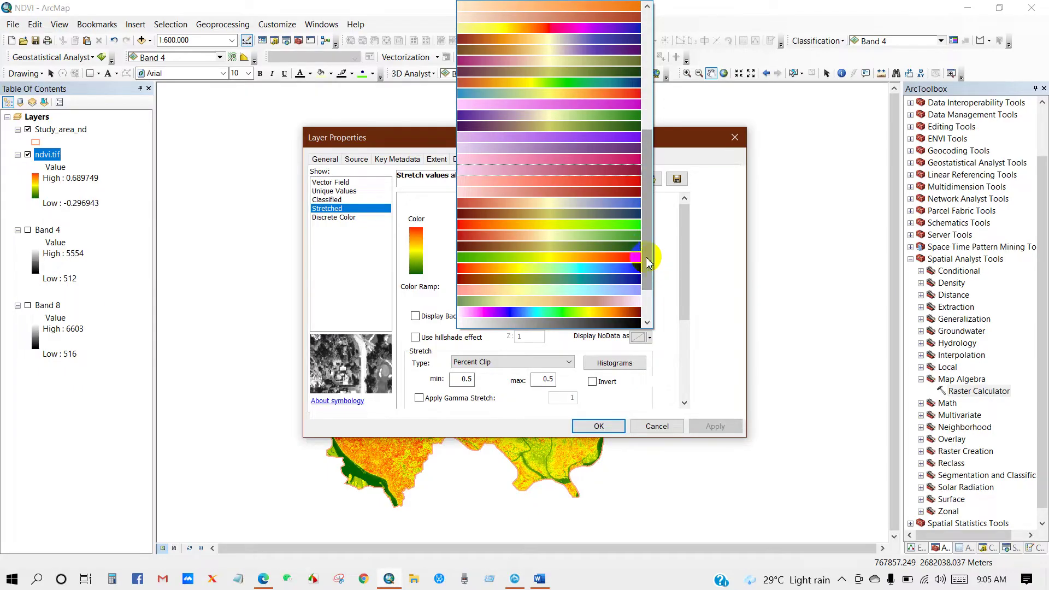
left_click(577, 226)
left_click(596, 429)
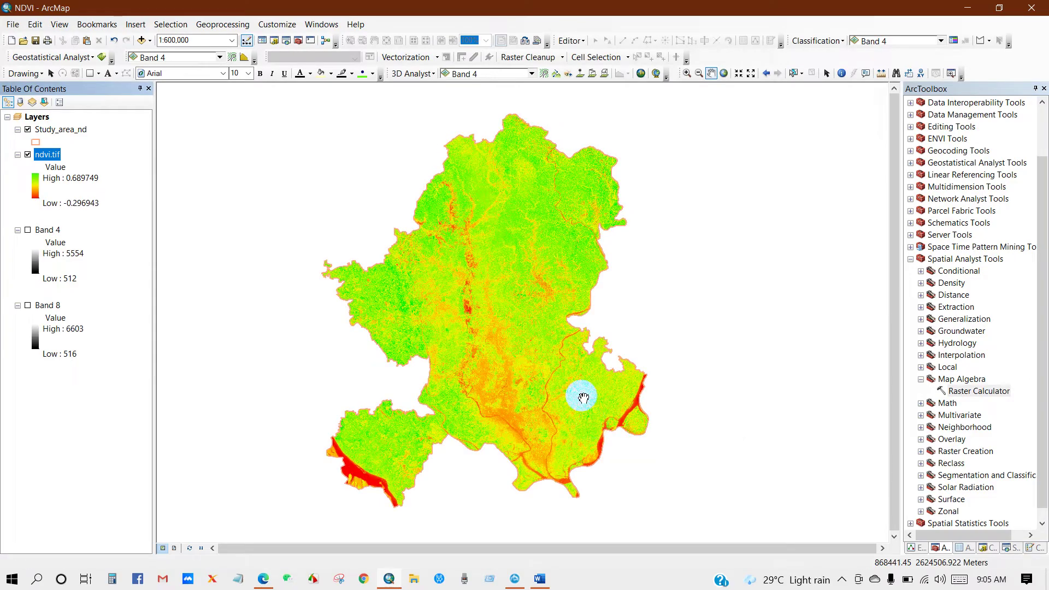
- Examine the NDVI color legend and inspect the southern central part of the study area up close
left_click(34, 195)
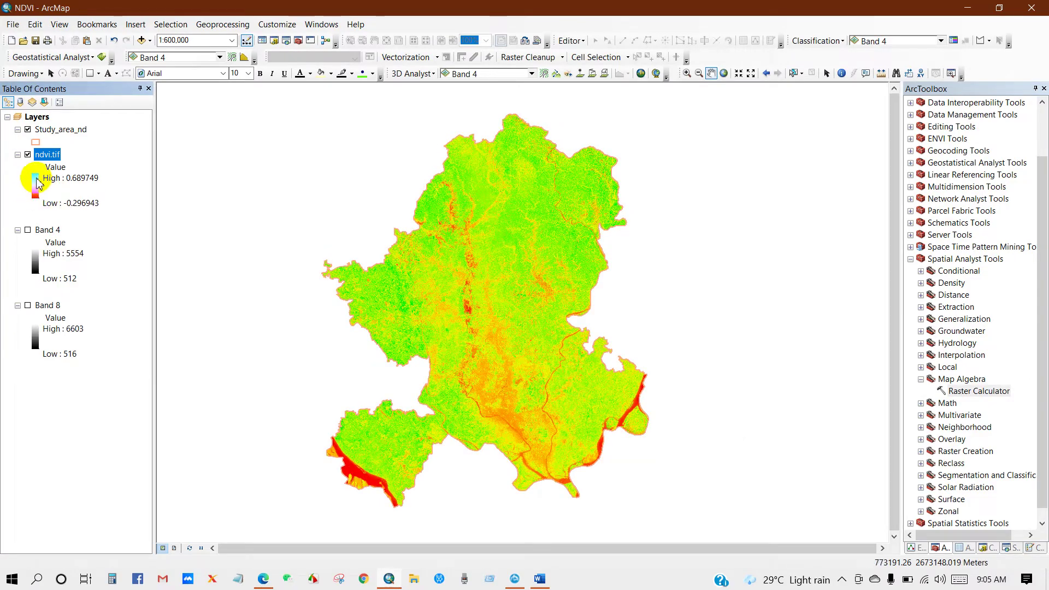
left_click(413, 483)
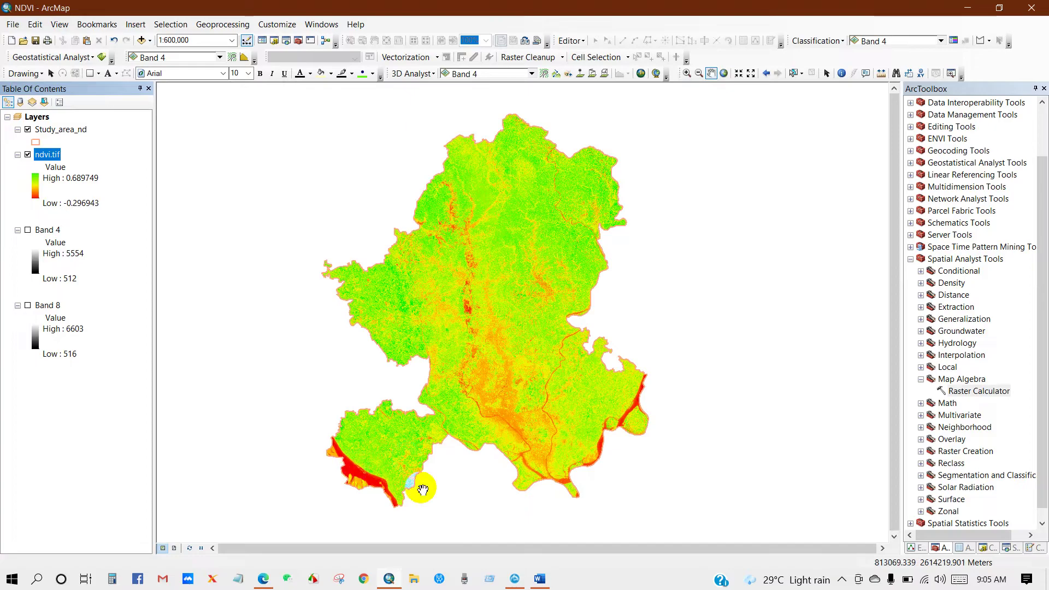
scroll(518, 342, "up", 2)
scroll(502, 407, "up", 2)
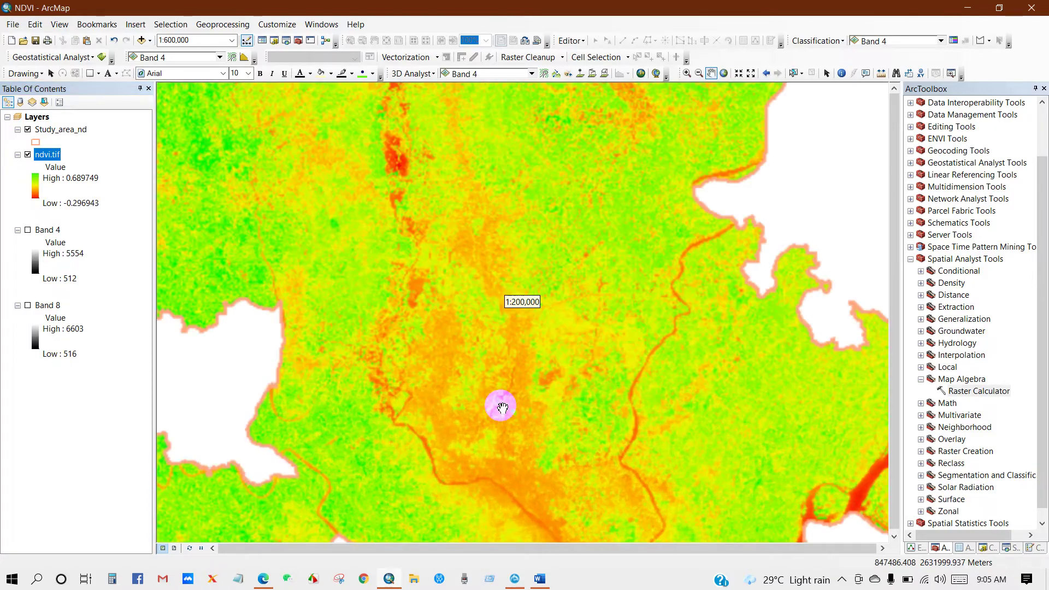
left_click_drag(502, 407, 461, 322)
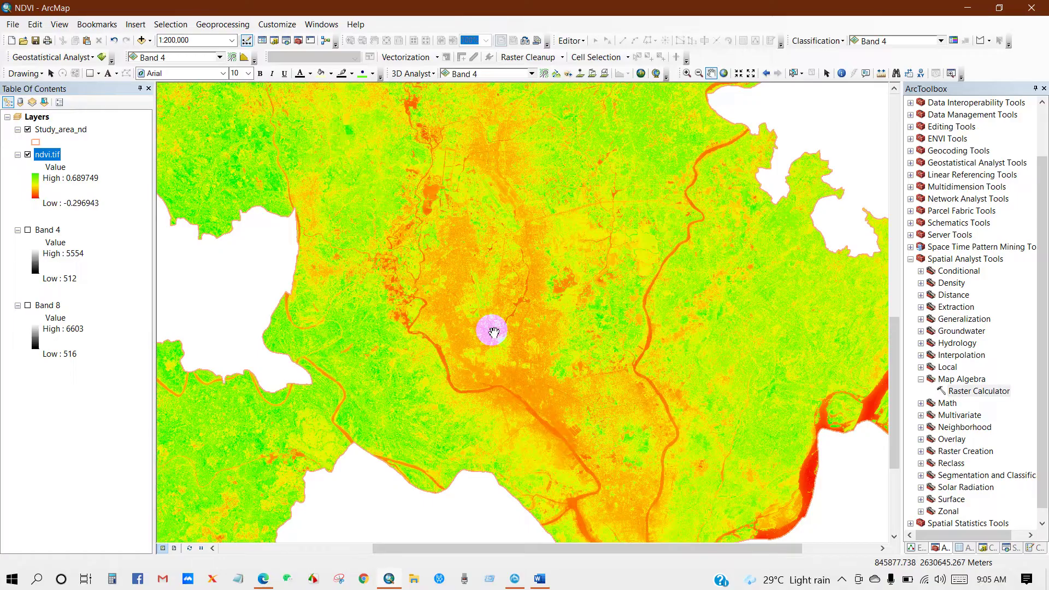
scroll(493, 331, "down", 4)
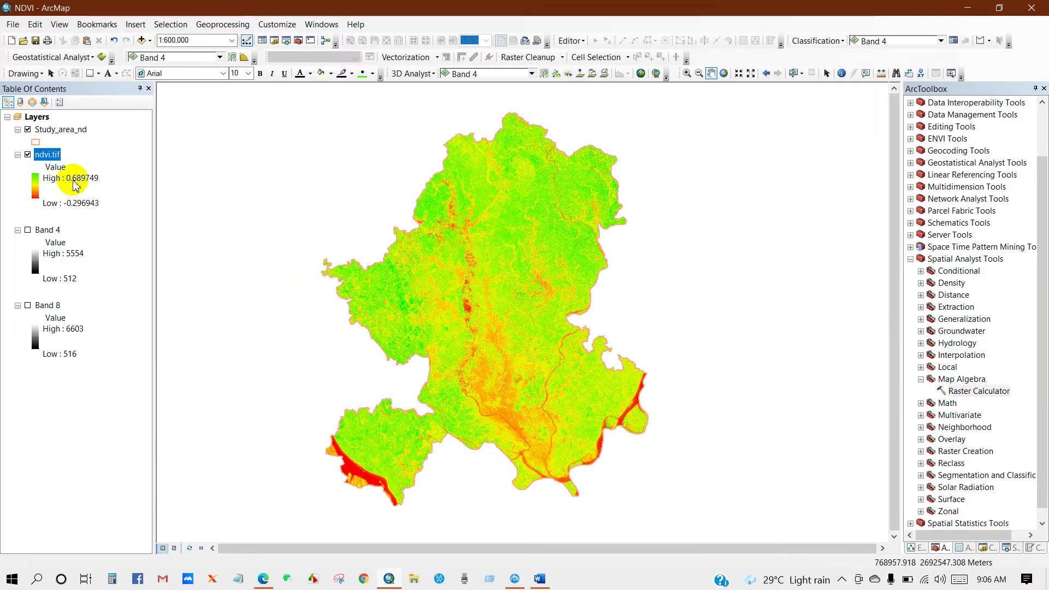
- Switch to the NDVI SENTINEL 2 document in Word and review what negative, near-zero and near +1 NDVI values represent
left_click(540, 578)
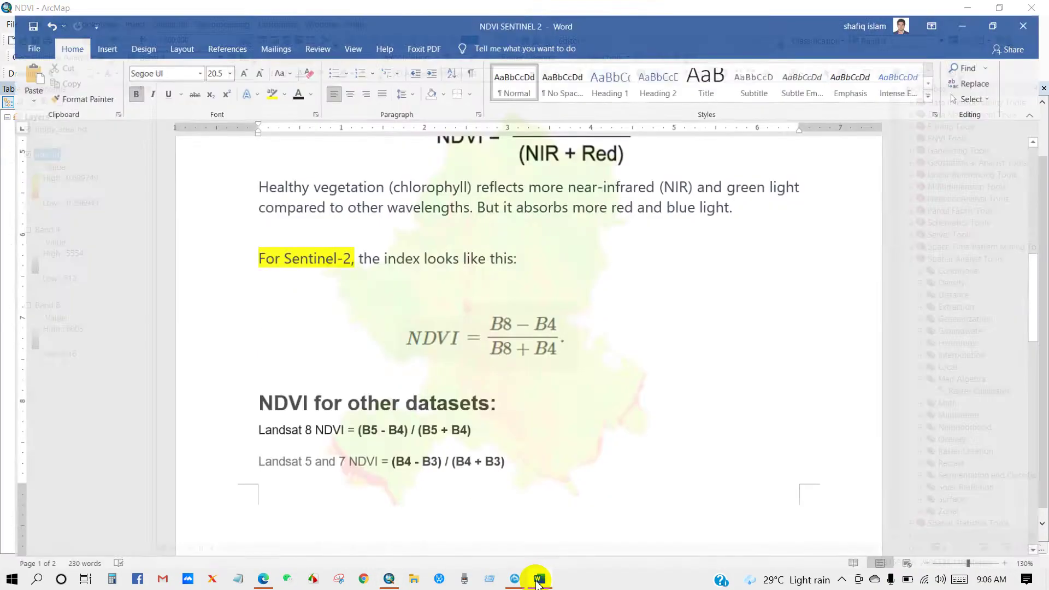
scroll(479, 377, "up", 10)
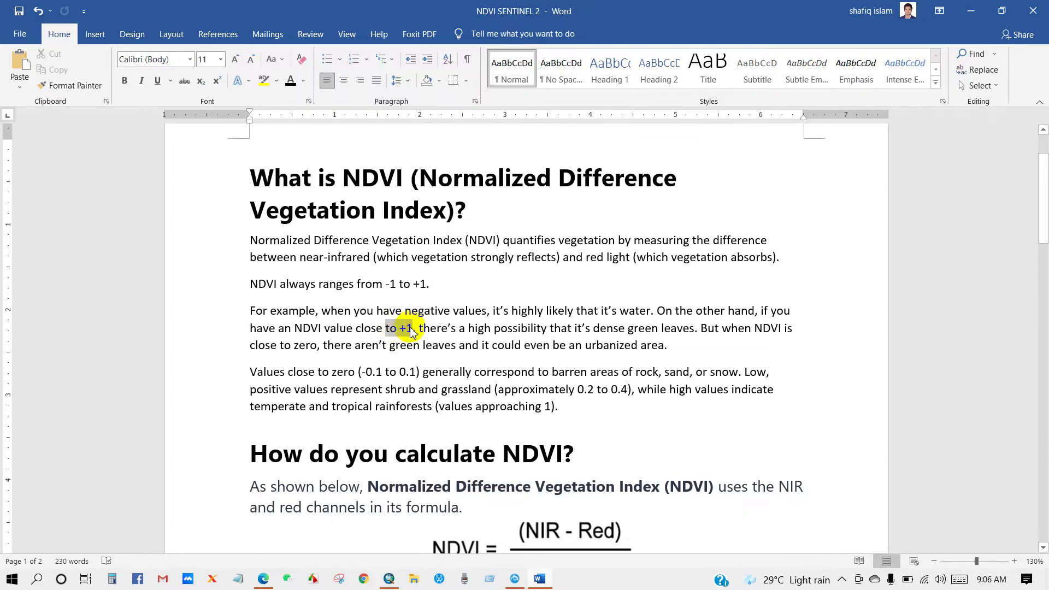
left_click(414, 330)
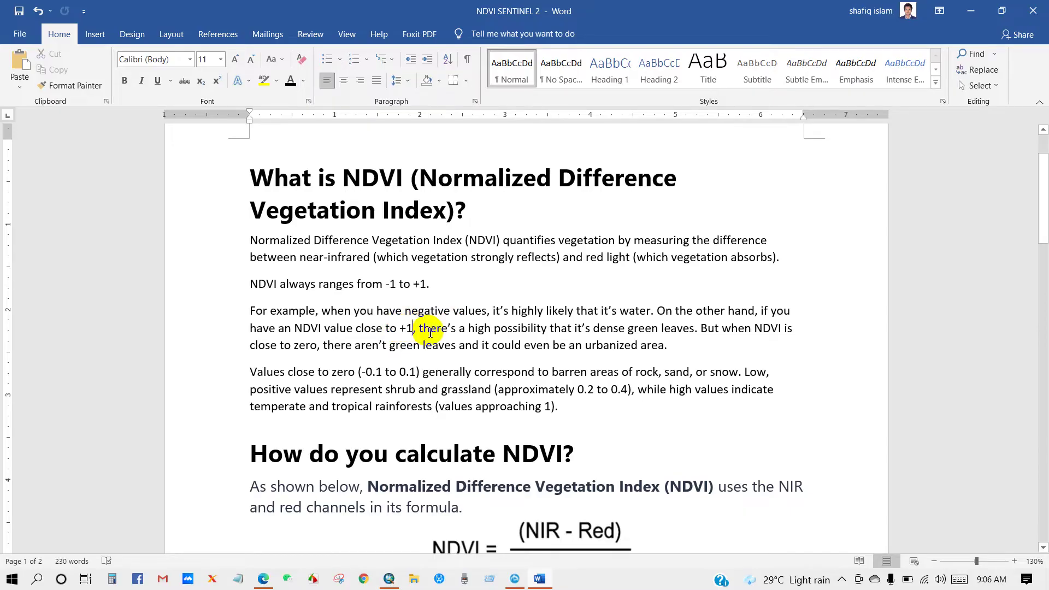
left_click(638, 330)
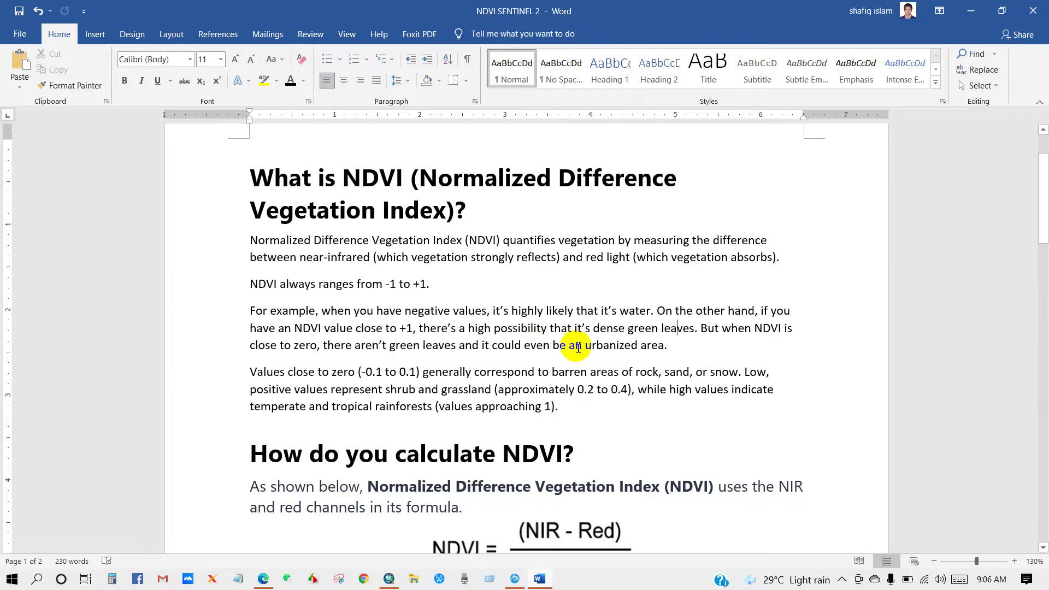
left_click_drag(678, 346, 261, 315)
left_click(262, 316)
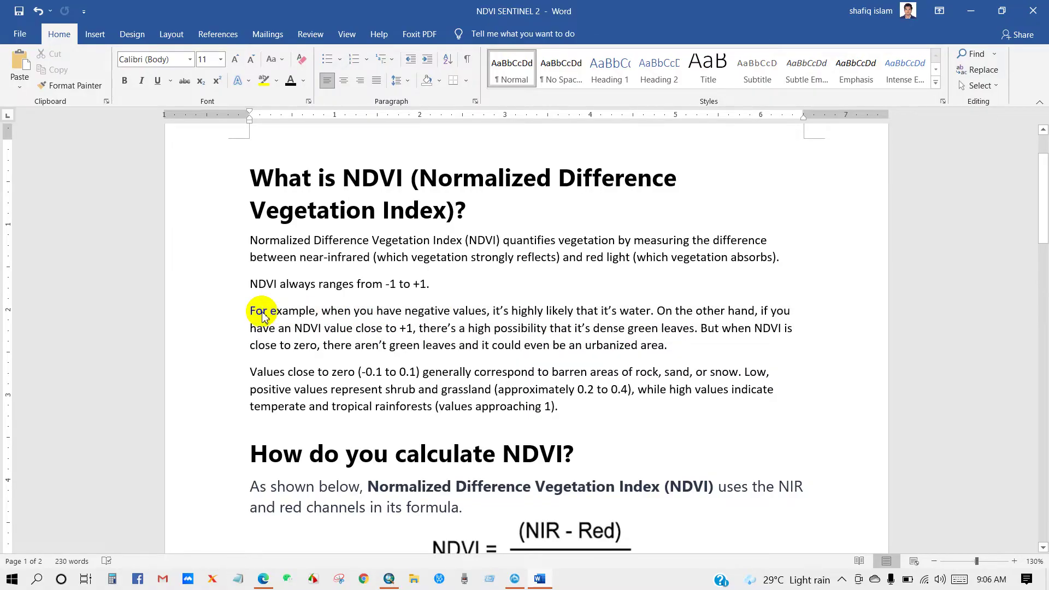
- Review the NDVI ranges for barren areas, shrub and grassland, and rainforests in the document, and return to ArcMap
scroll(328, 375, "down", 1)
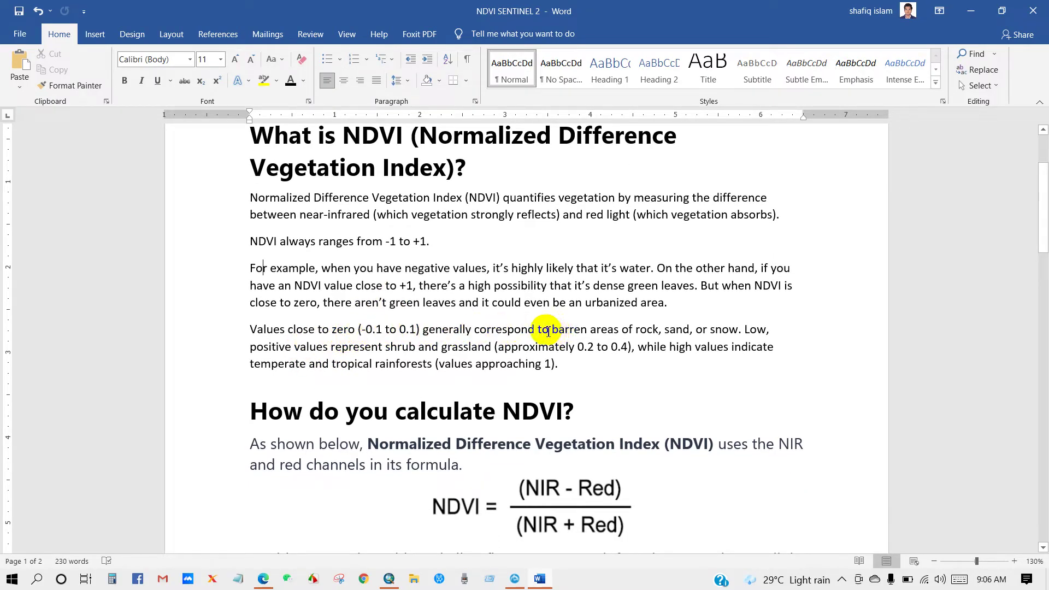
left_click_drag(552, 329, 783, 331)
left_click(782, 332)
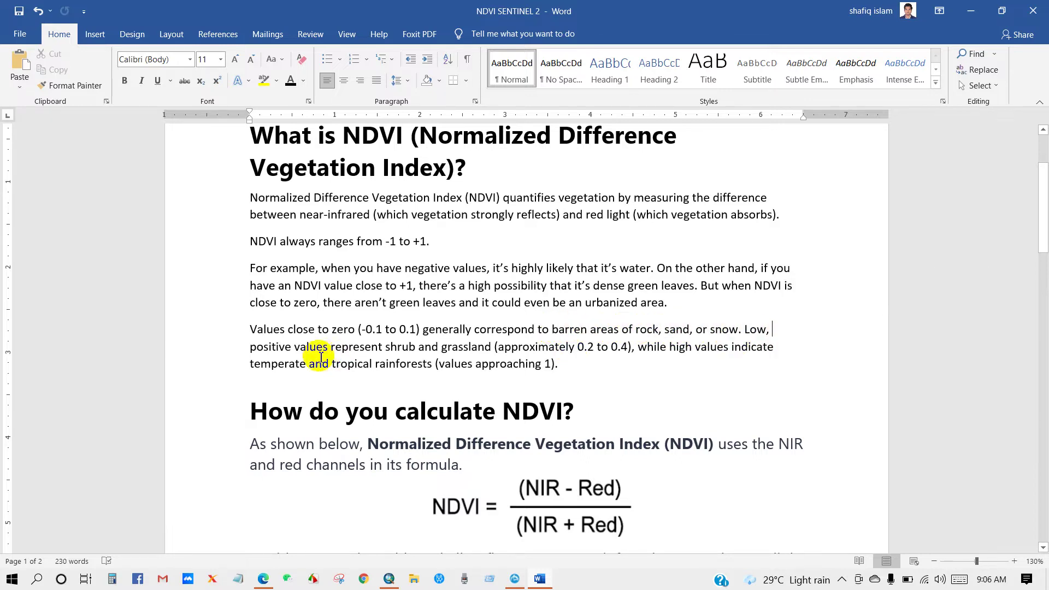
left_click_drag(326, 351, 628, 350)
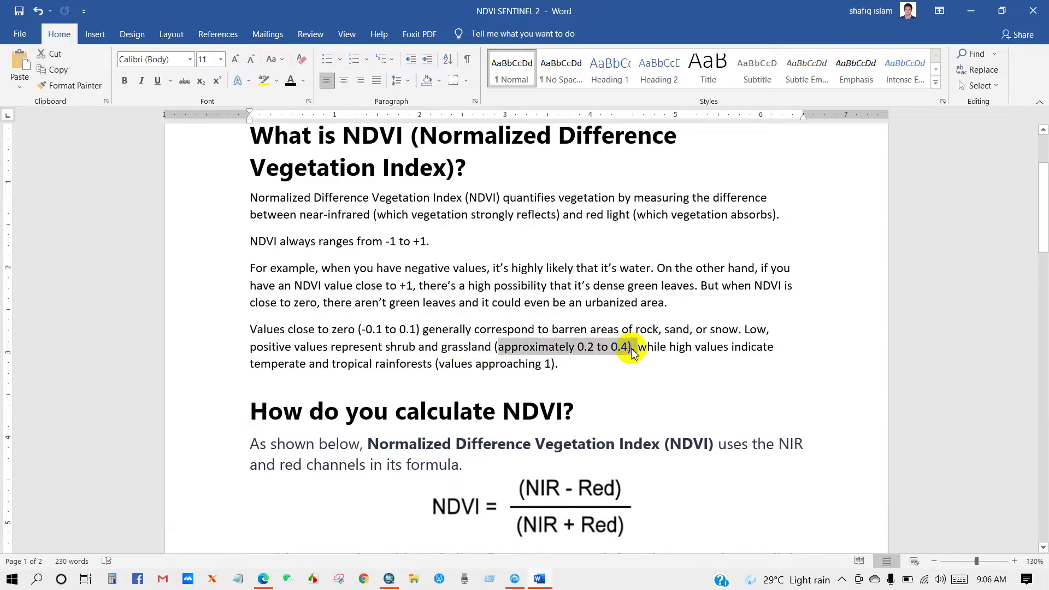
left_click(634, 351)
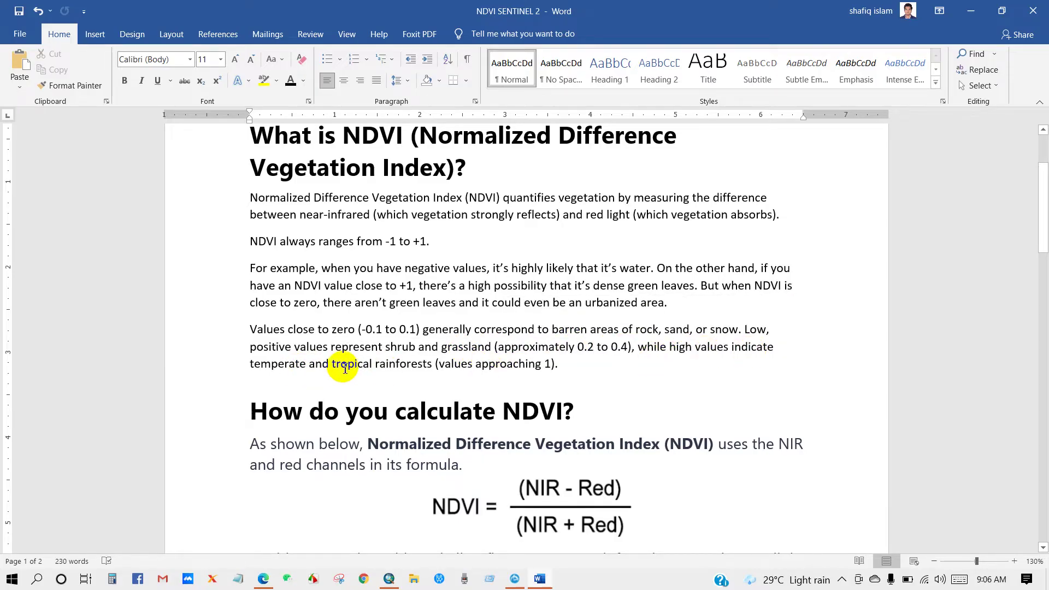
left_click_drag(441, 364, 578, 365)
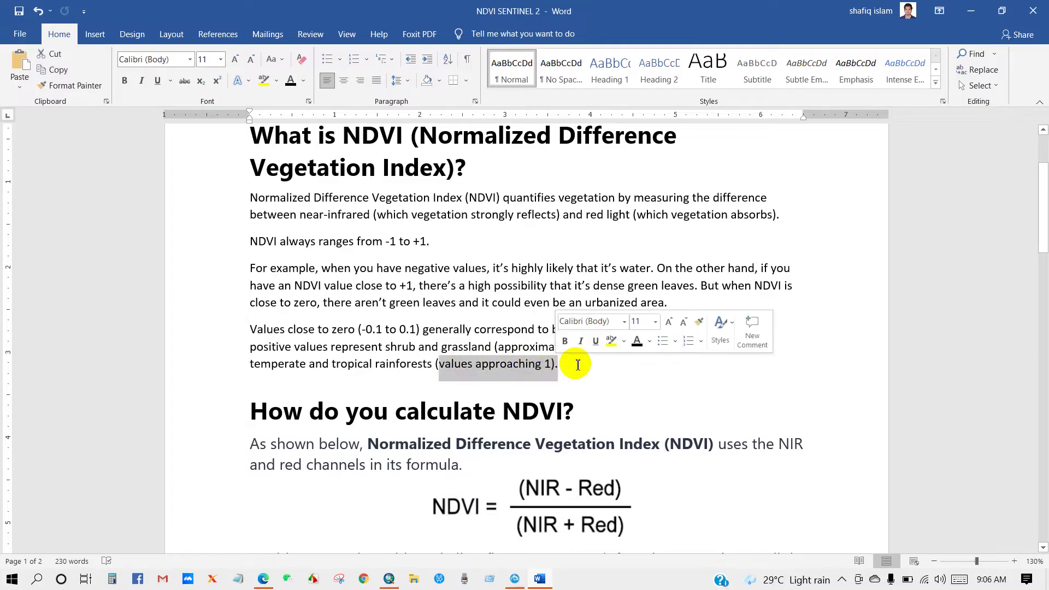
left_click(577, 365)
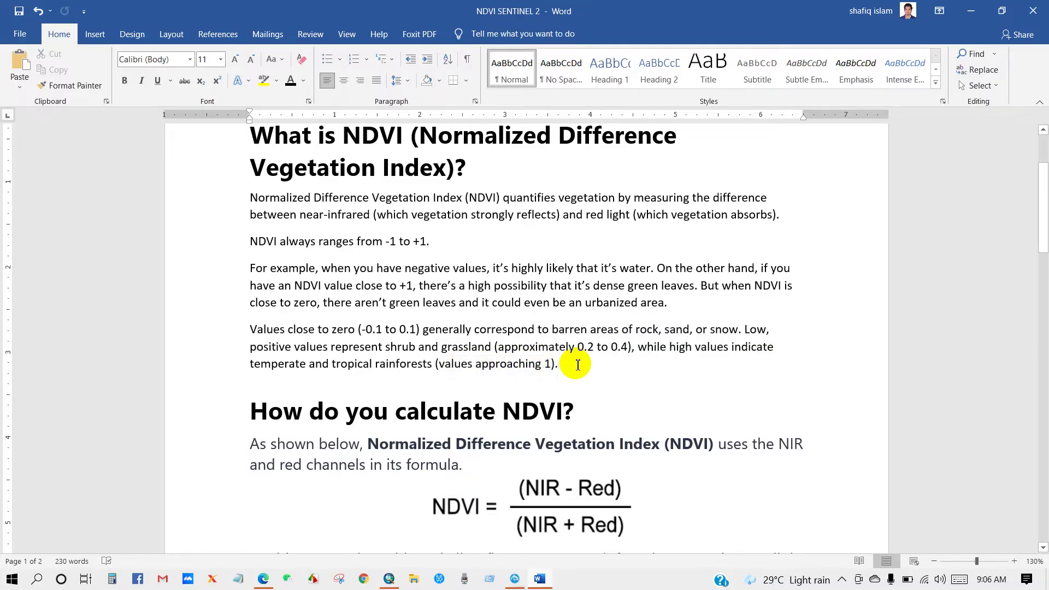
left_click(541, 576)
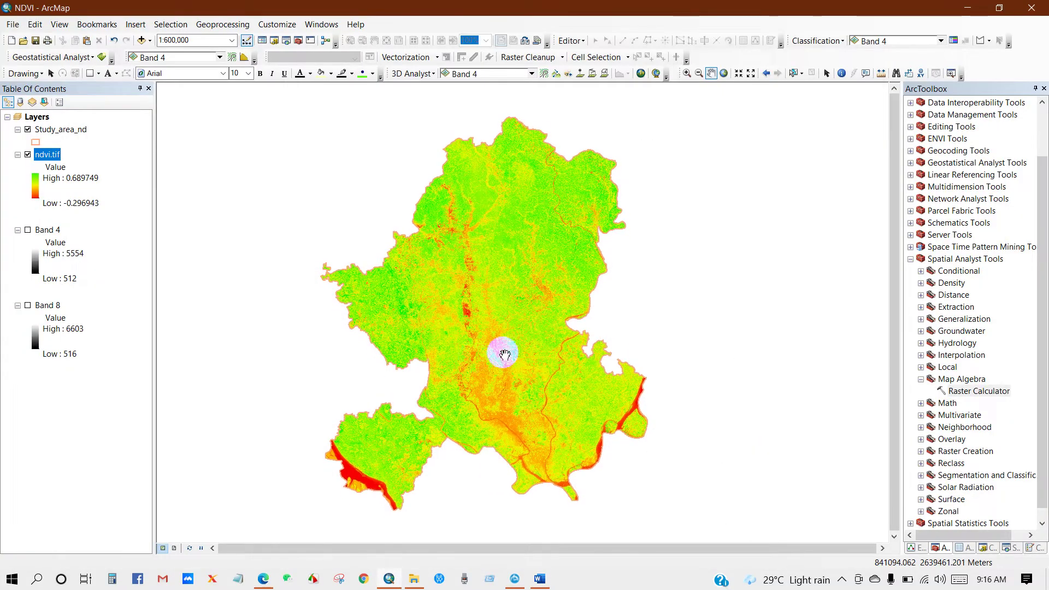
- Switch the ndvi.tif layer's symbology from stretched to classified with 6 classes
right_click(40, 154)
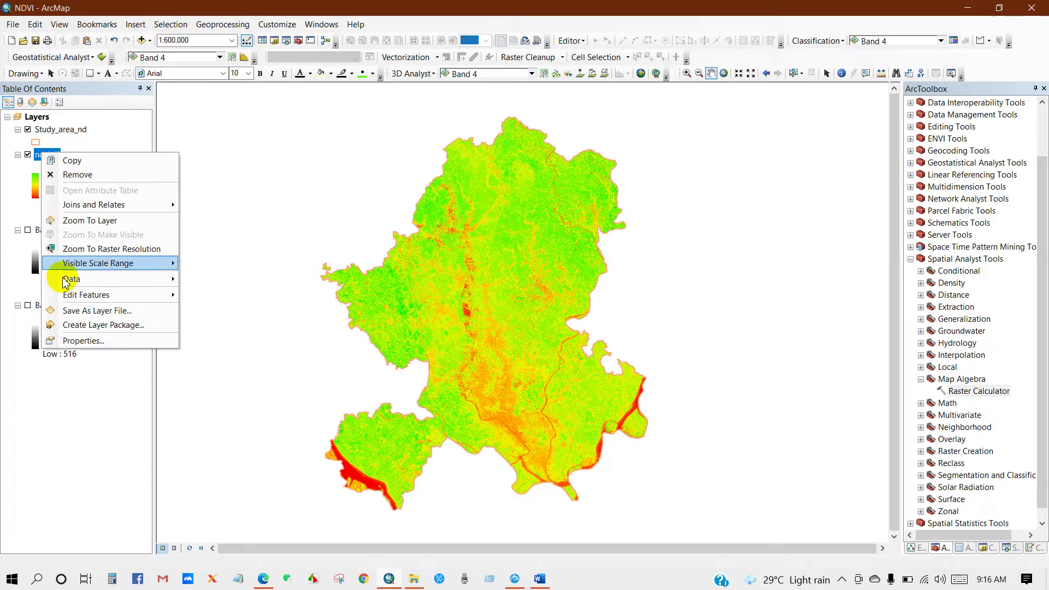
left_click(156, 330)
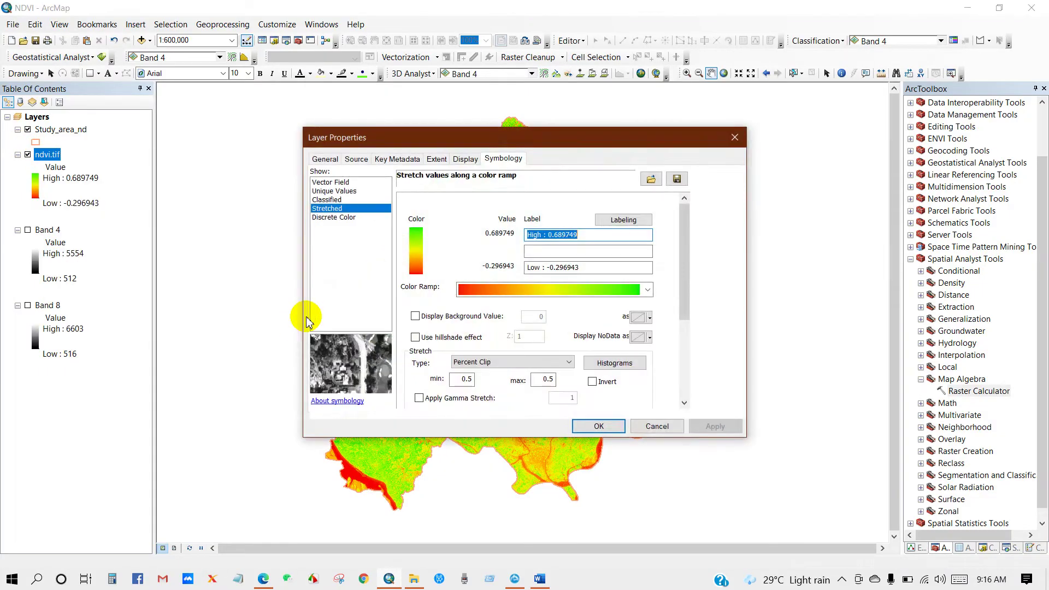
left_click(328, 200)
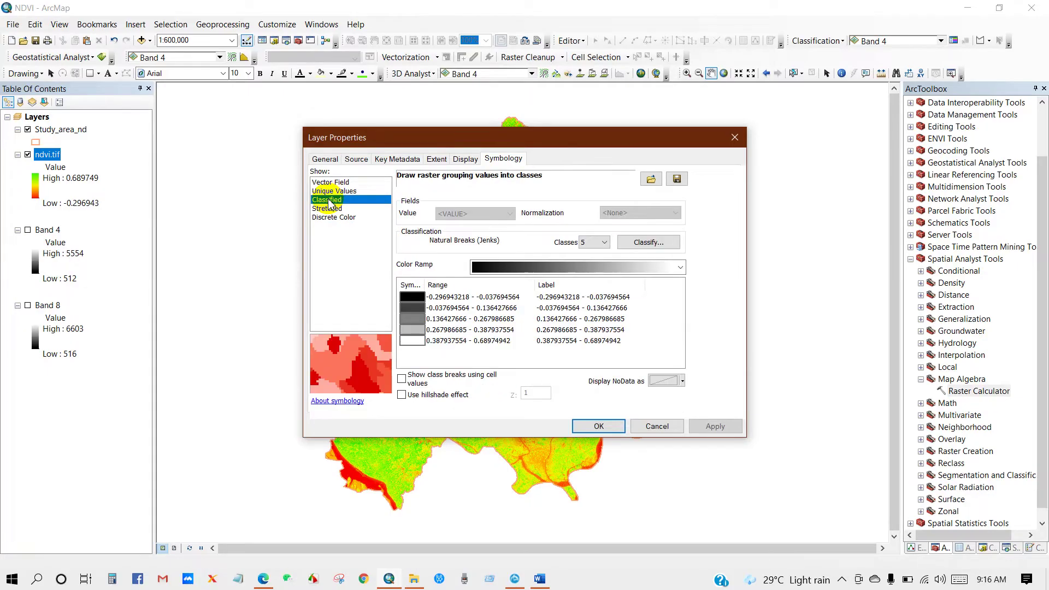
left_click(606, 241)
left_click(589, 281)
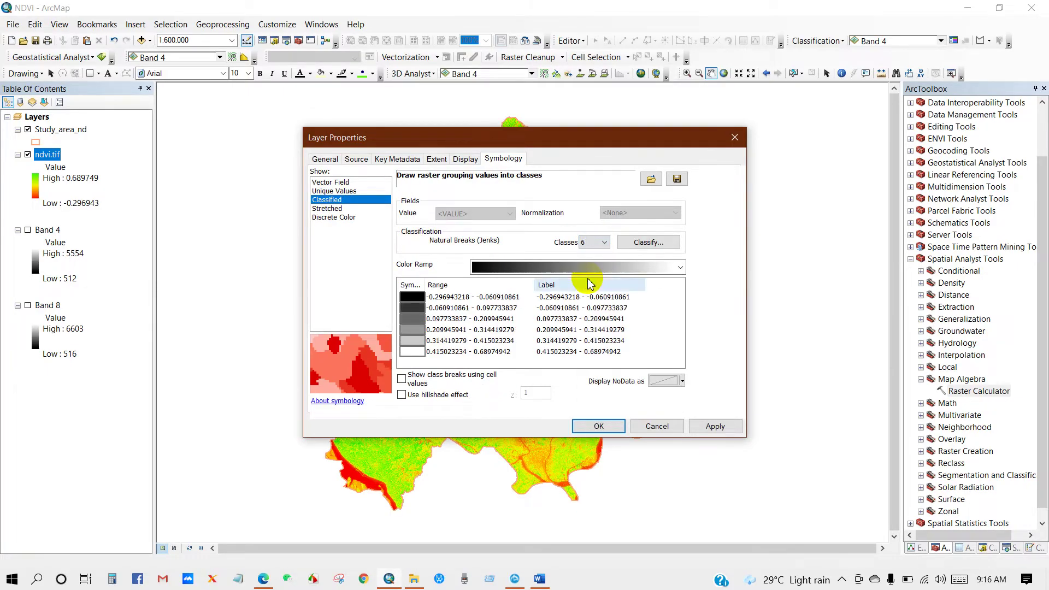
- Apply the green-yellow-red color ramp to the six NDVI classes, with red for high values
left_click(647, 268)
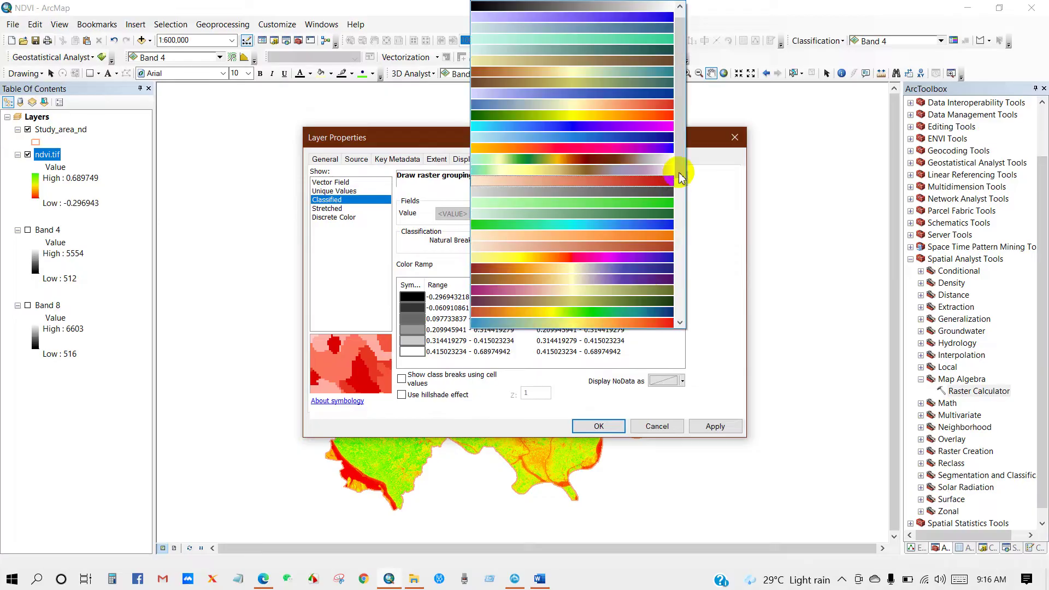
left_click_drag(682, 170, 684, 143)
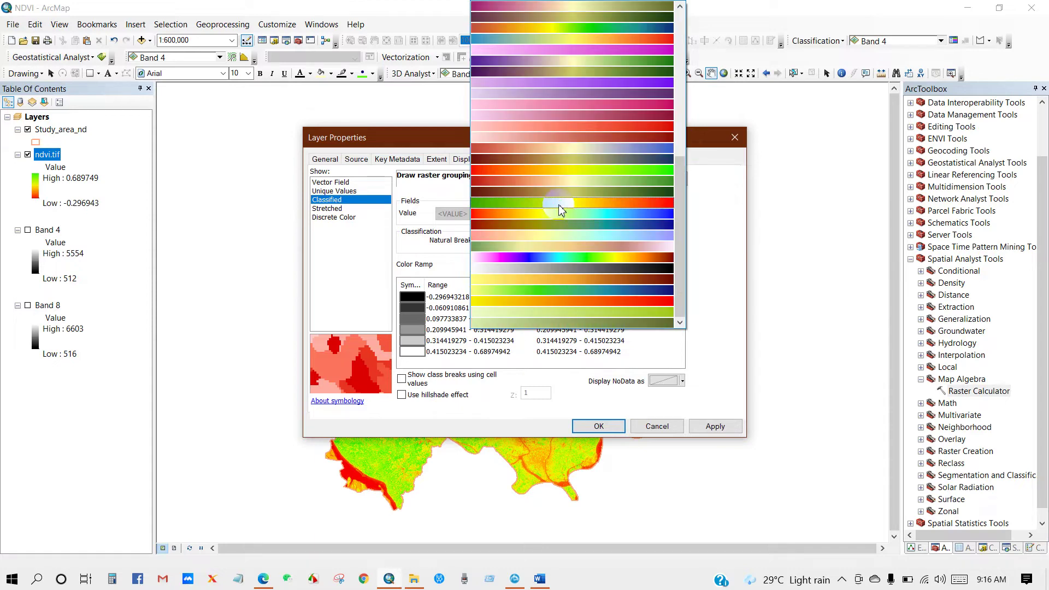
left_click(557, 205)
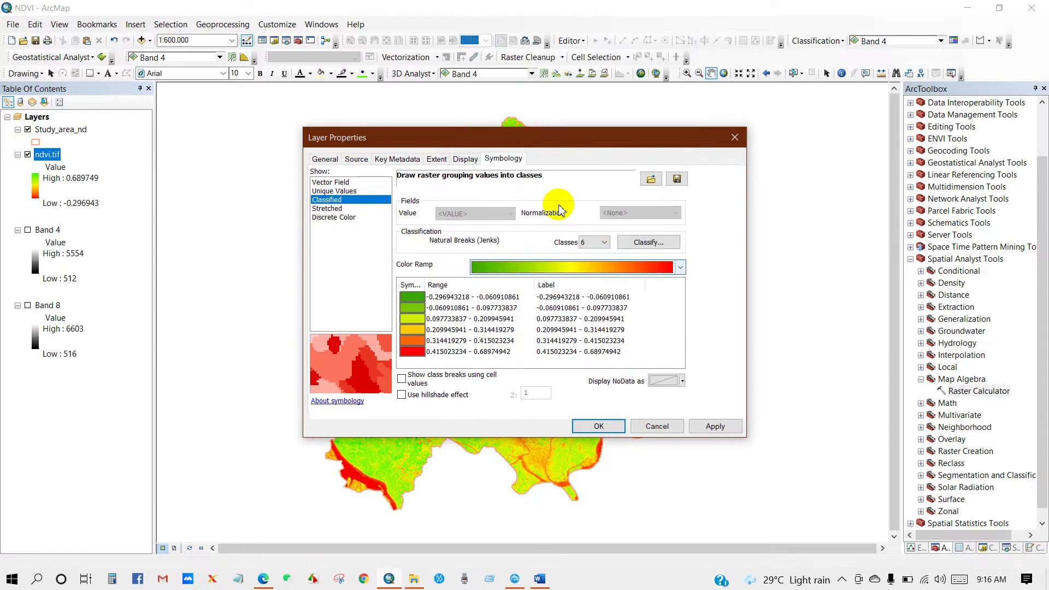
- Set the first three class break values to 0.015, 0.14 and 0.18, following the NDVI range table in the Word document
left_click(644, 247)
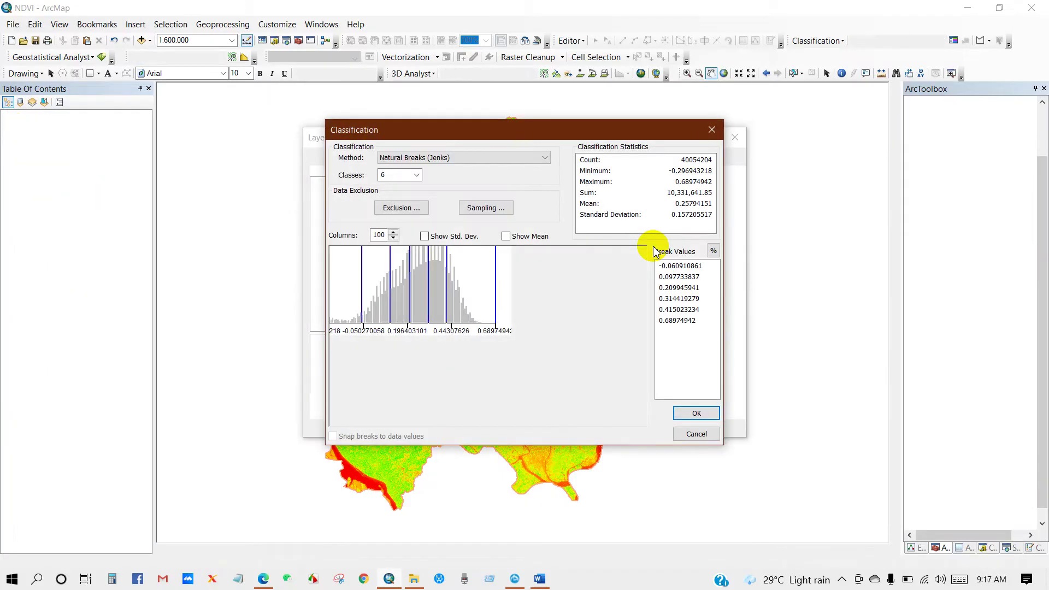
left_click(541, 578)
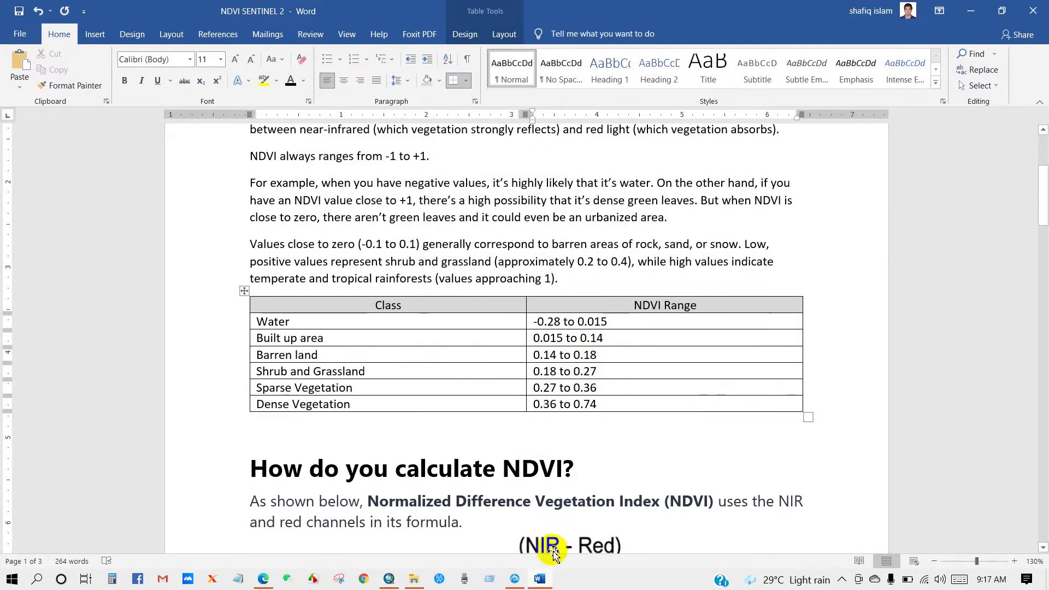
left_click(541, 579)
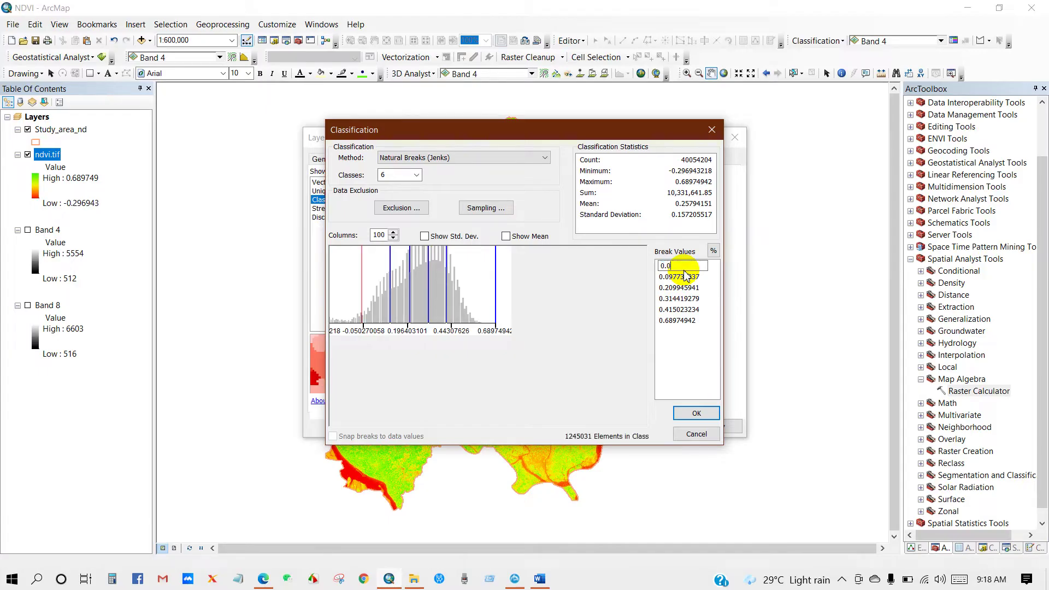
key("Return")
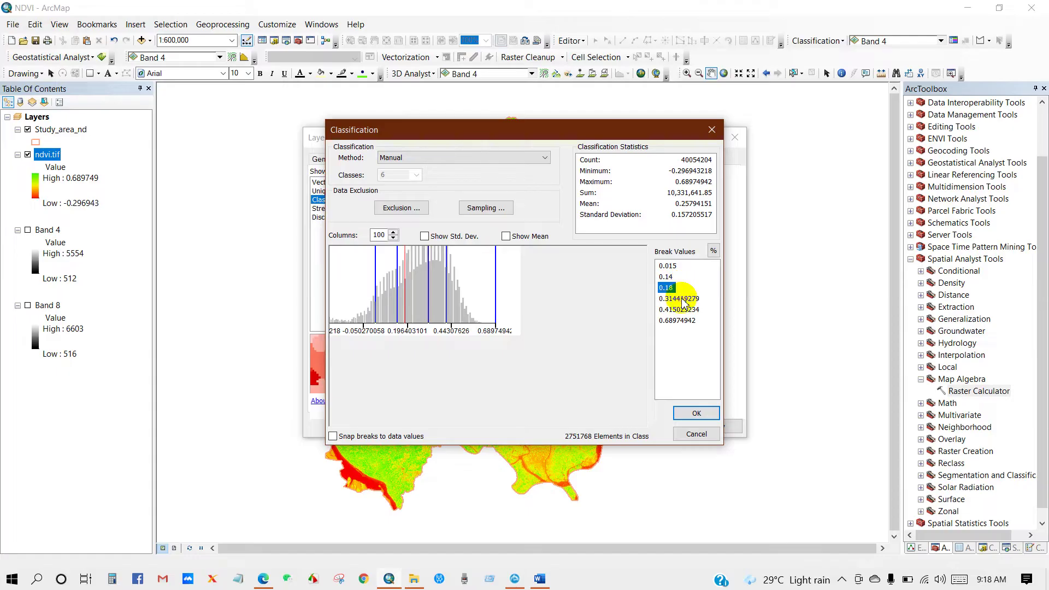
- Set the fourth and fifth break values to 0.27 and 0.36 from the Word table and accept the manual classification
left_click(539, 579)
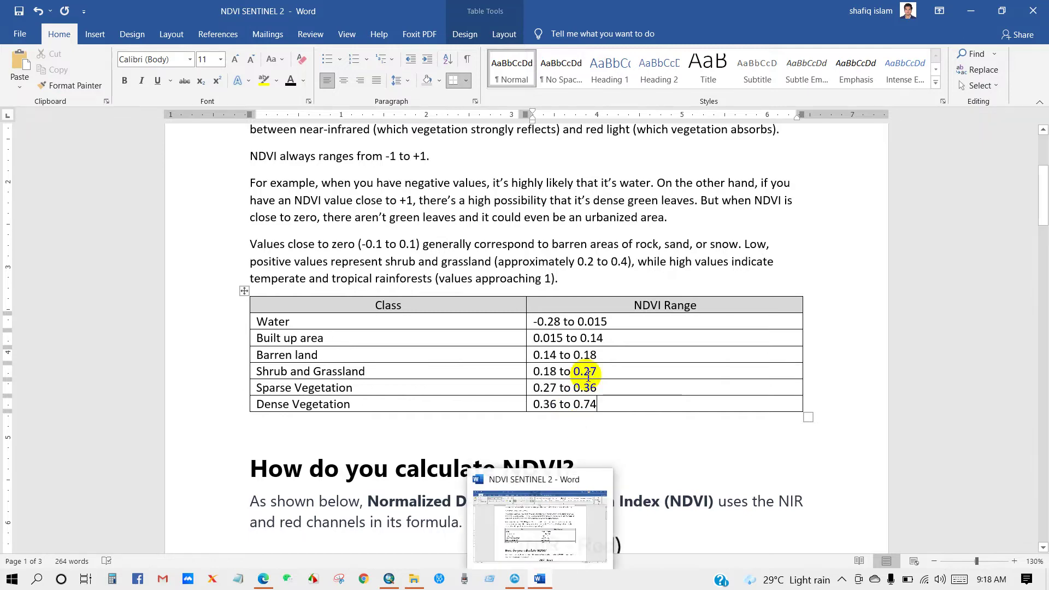
left_click(541, 580)
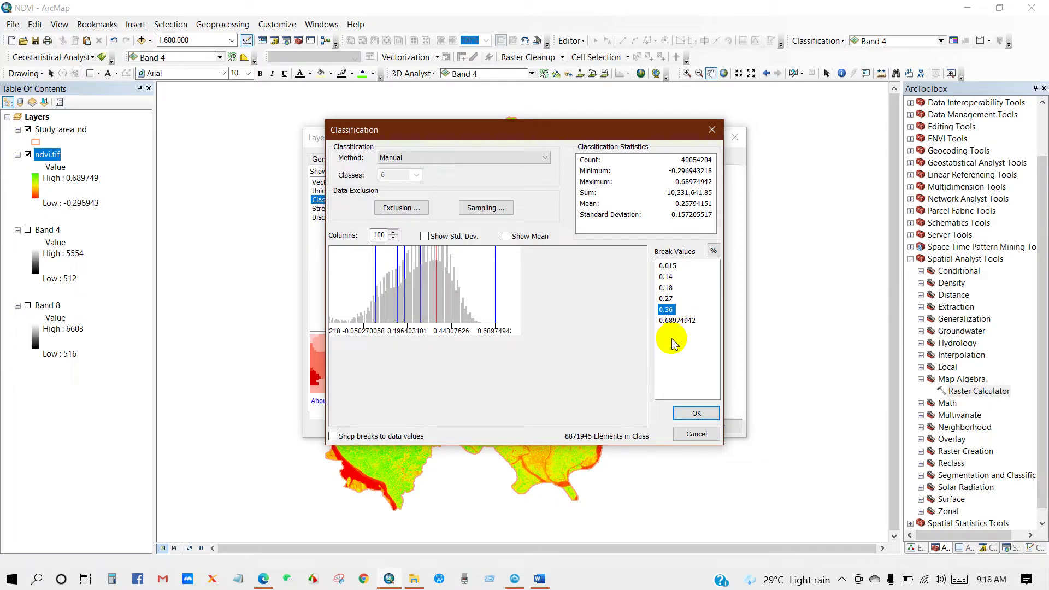
left_click(538, 580)
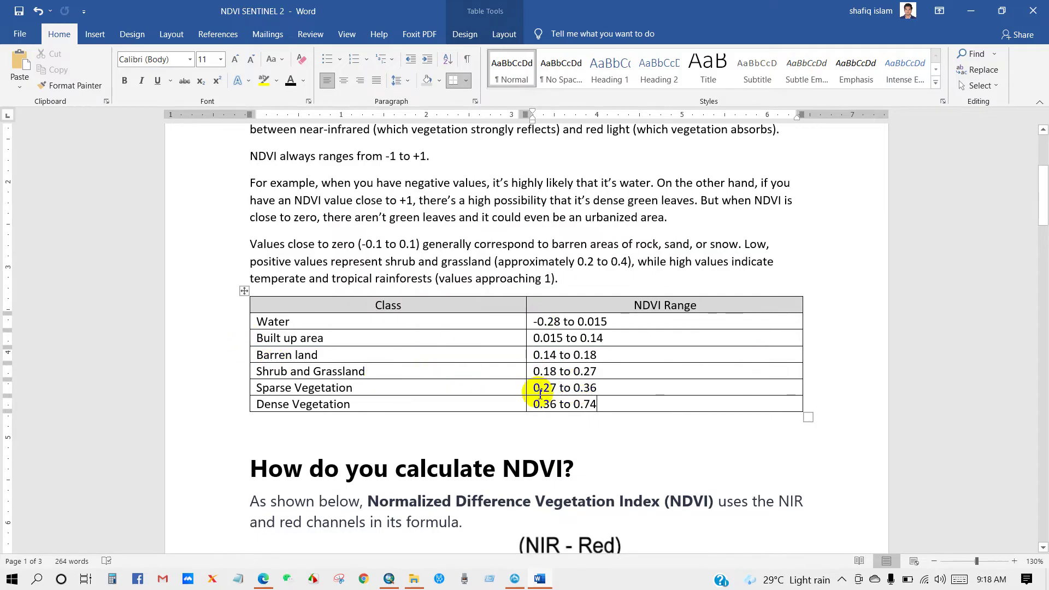
left_click(539, 580)
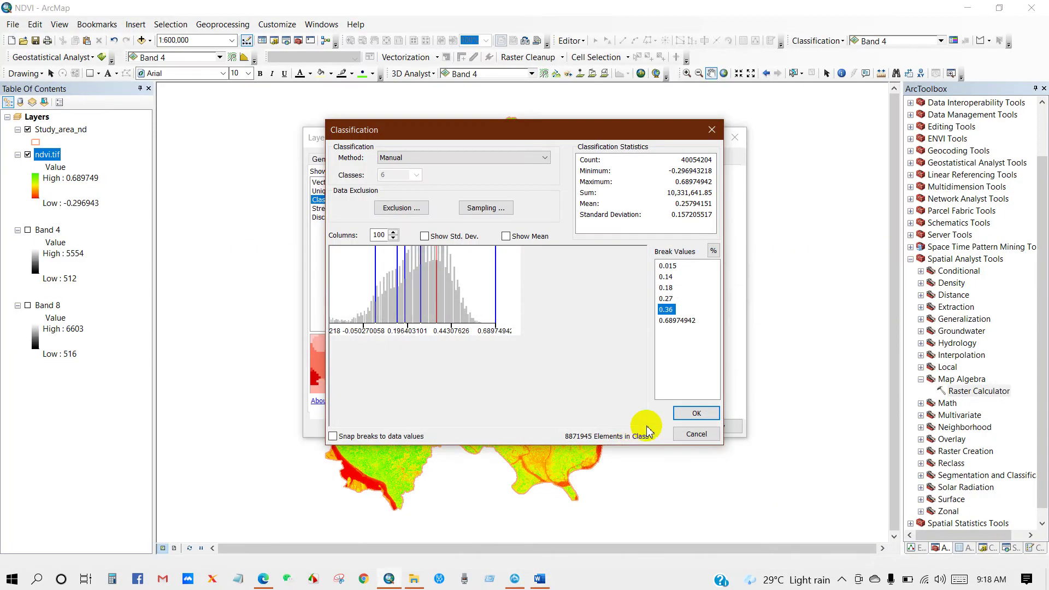
left_click(694, 415)
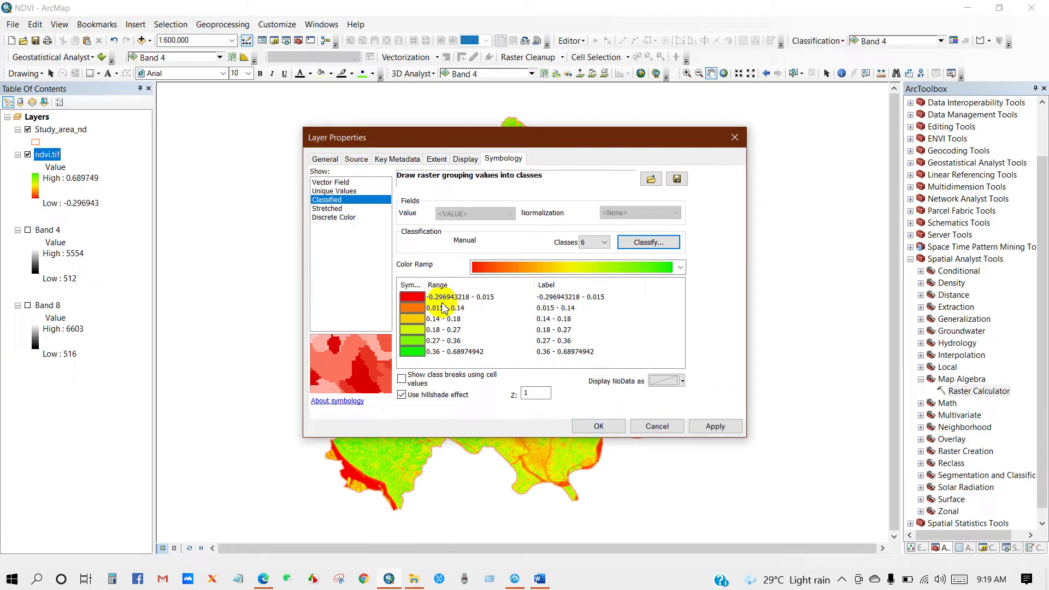
- Color the water class (up to 0.015) blue and the built-up class (0.015 to 0.14) red, consulting the class table in Word
left_click(550, 583)
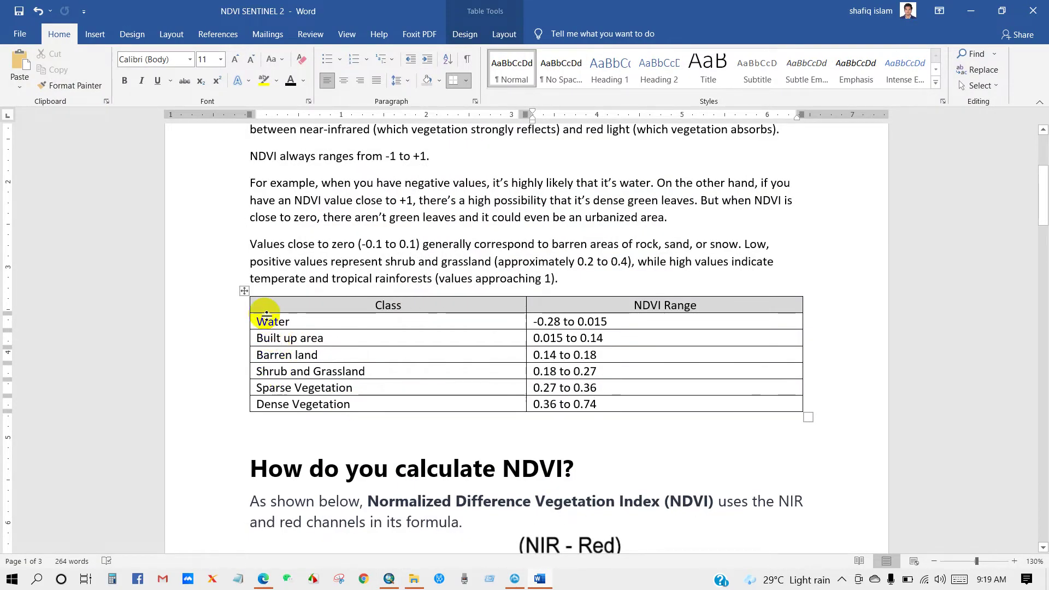
left_click(539, 578)
left_click(410, 301)
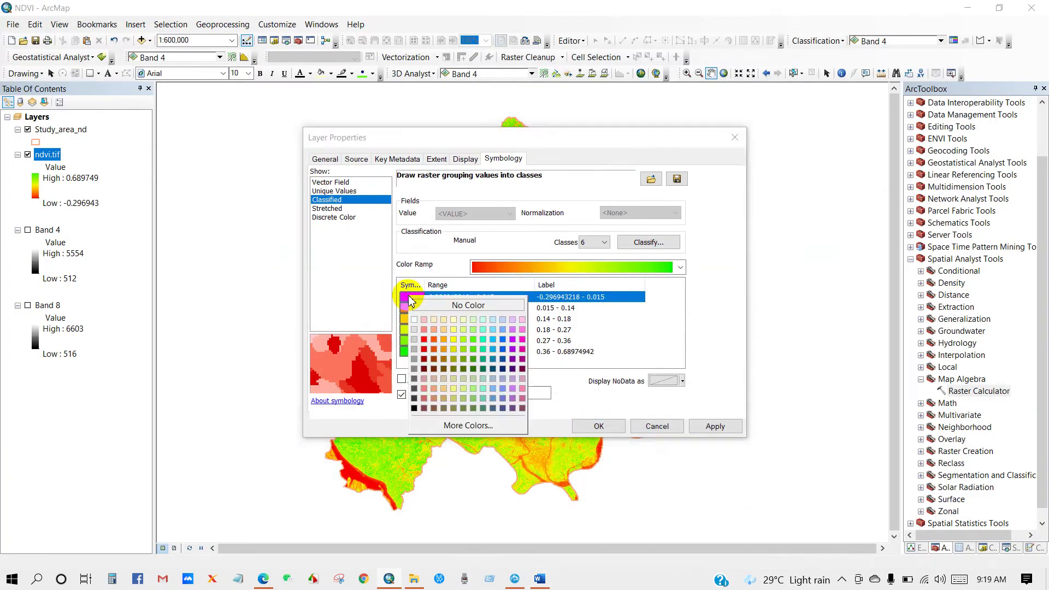
left_click(492, 339)
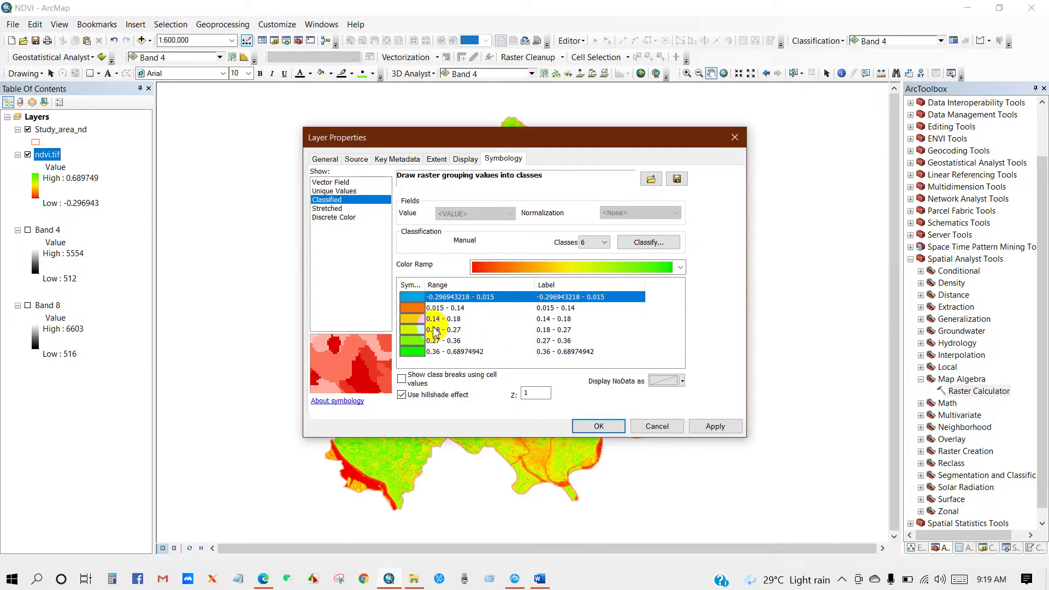
left_click(411, 308)
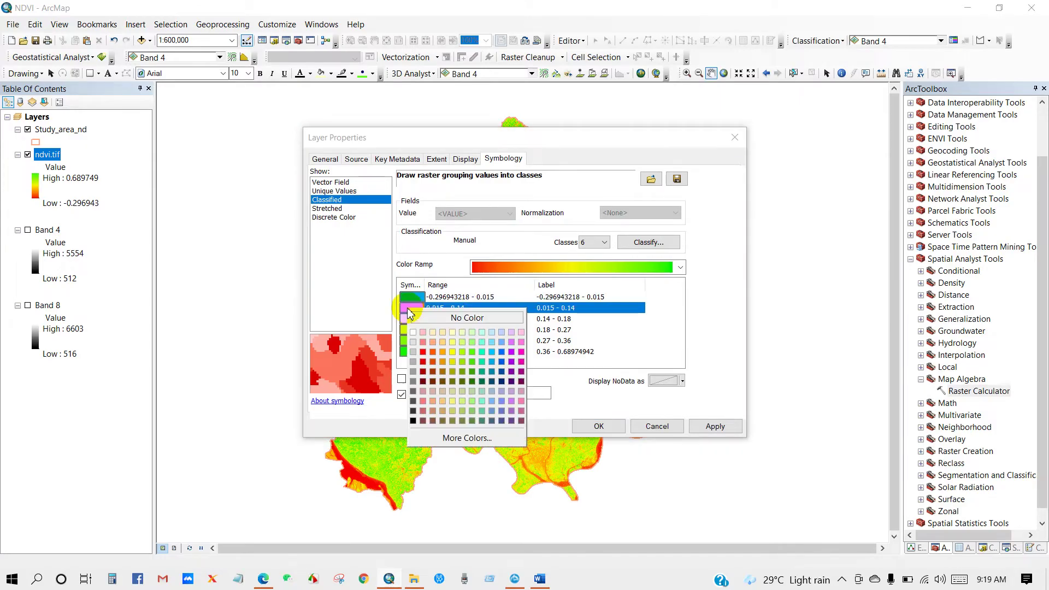
left_click(425, 352)
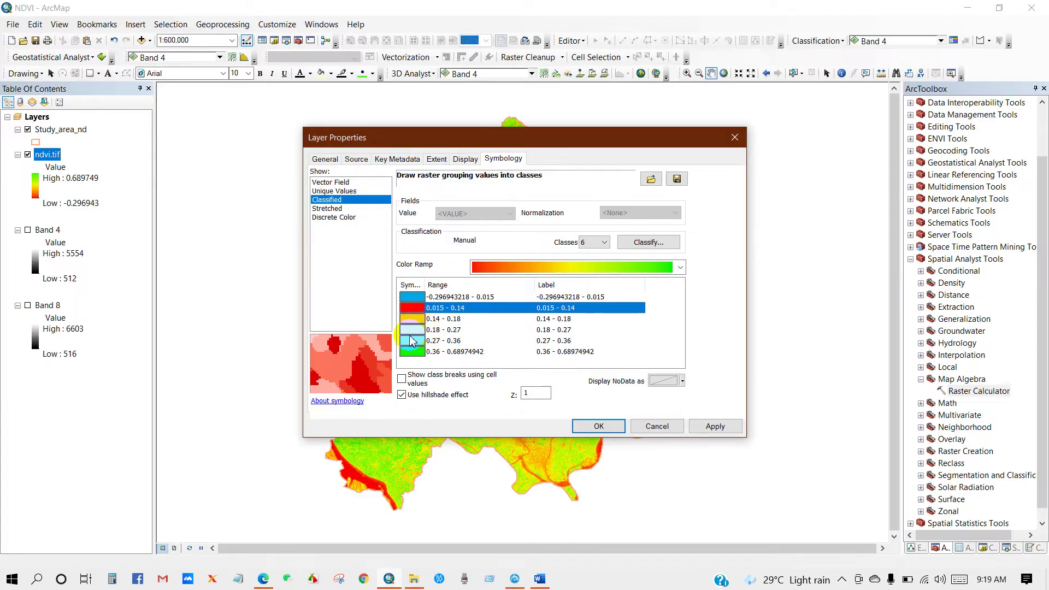
left_click(539, 578)
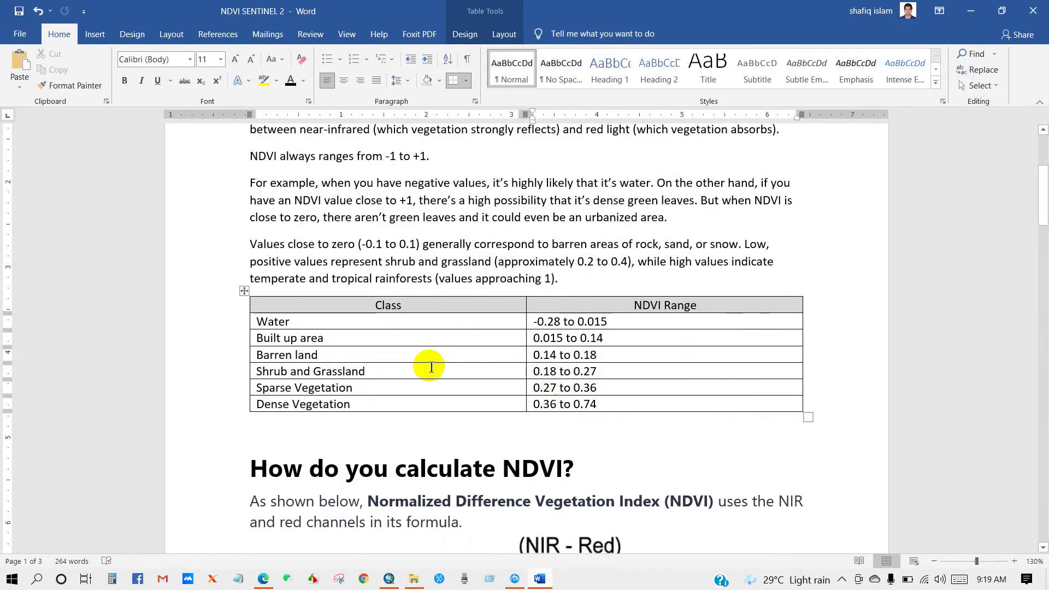
left_click(540, 578)
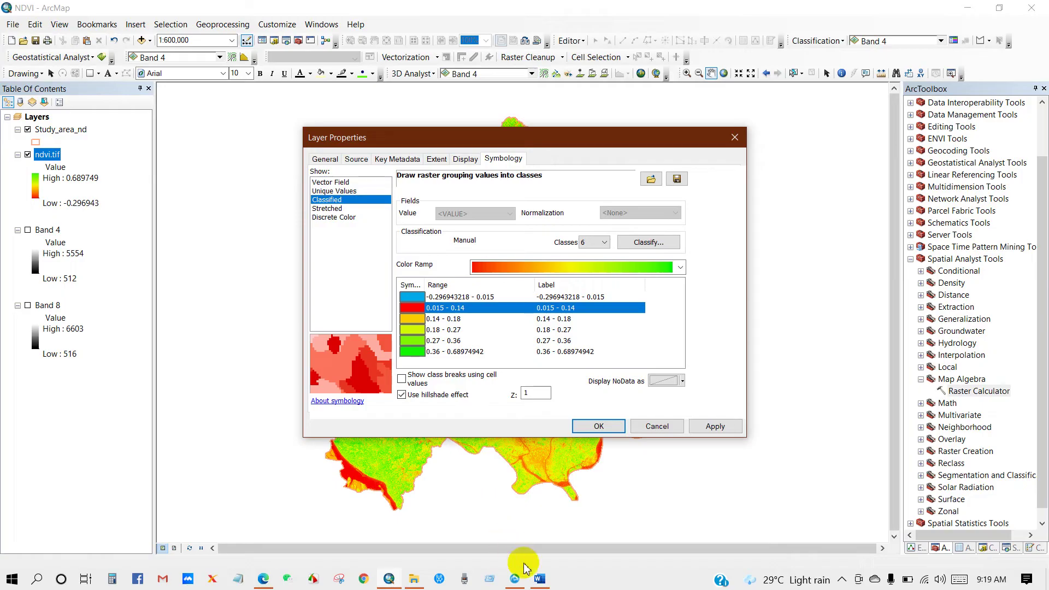
- Color the 0.27–0.36 class light gray, the 0.14–0.18 class pale yellow and the highest class a darker green, and apply the symbology
left_click(539, 579)
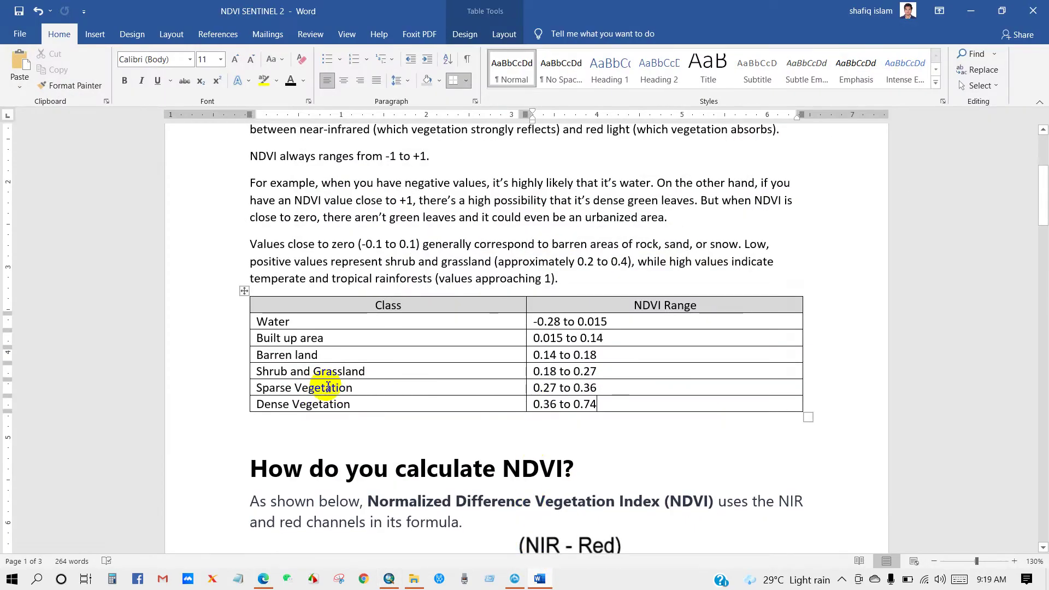
left_click(540, 579)
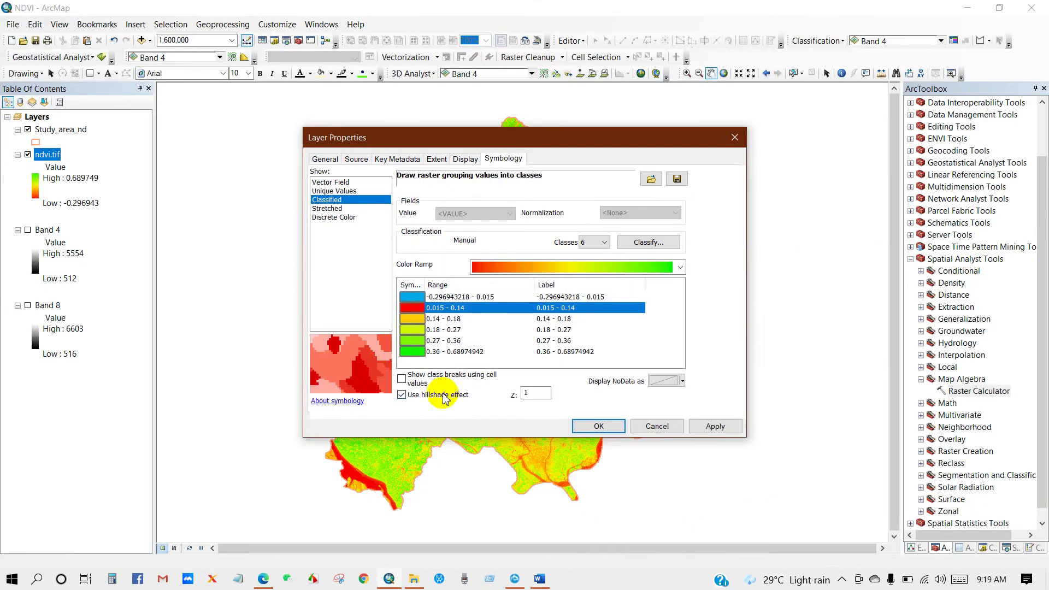
left_click(413, 341)
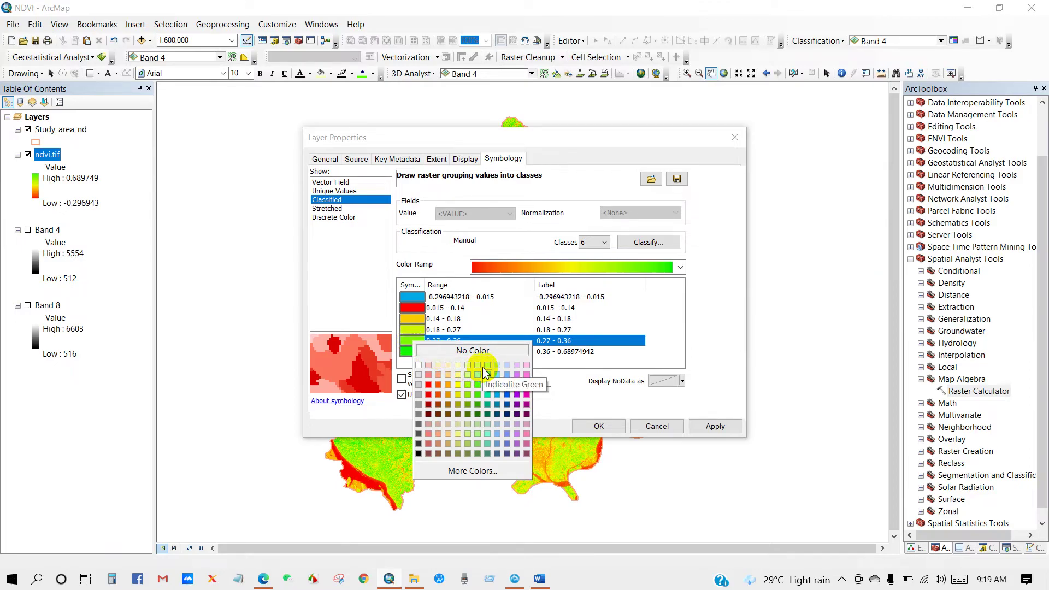
left_click(420, 375)
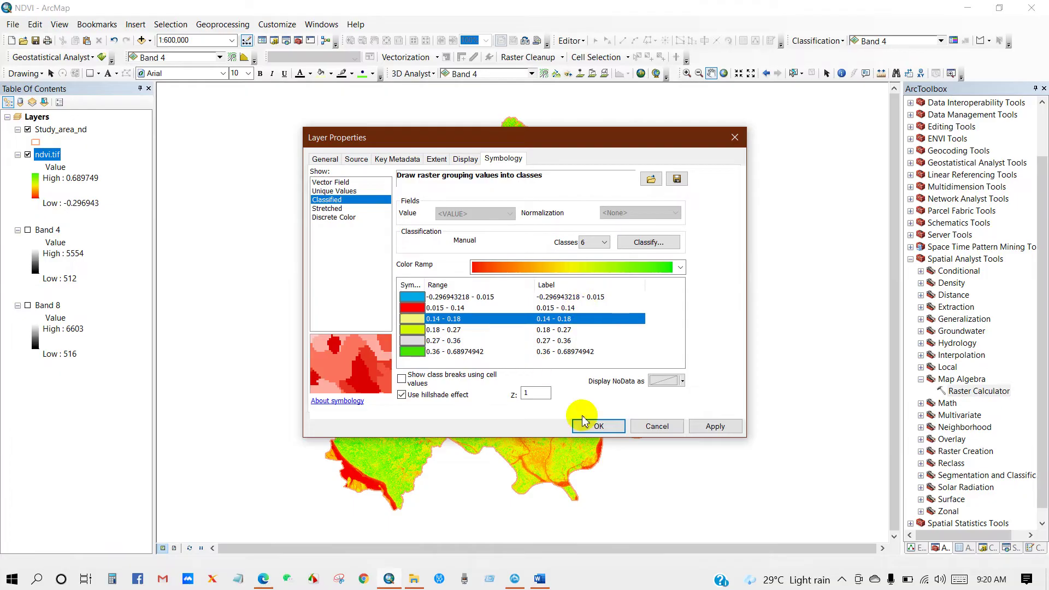
left_click(606, 426)
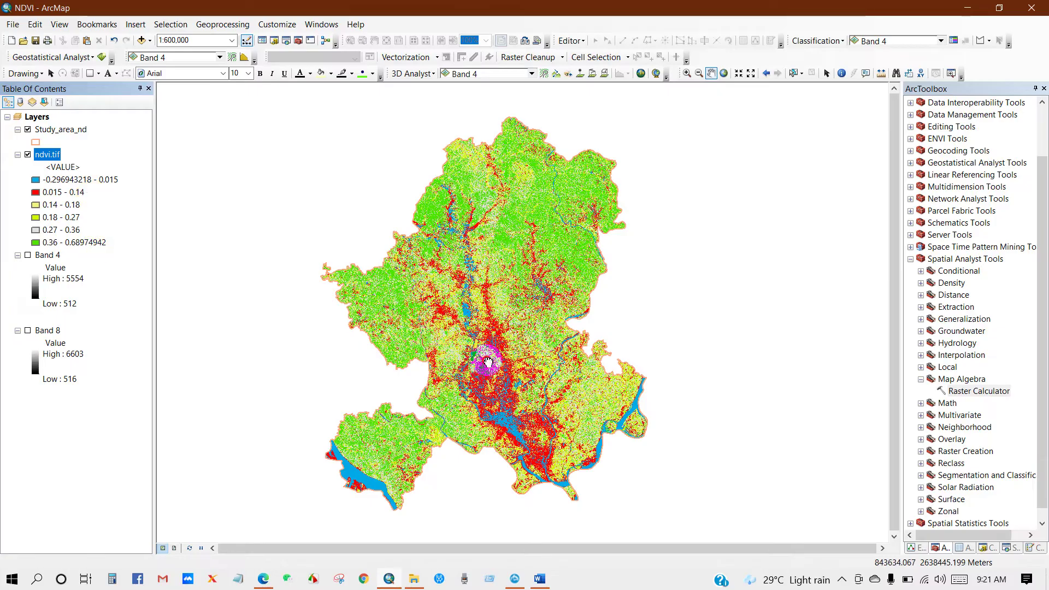
- Examine the distribution of the six colored NDVI classes across the study area map
left_click_drag(487, 367, 473, 364)
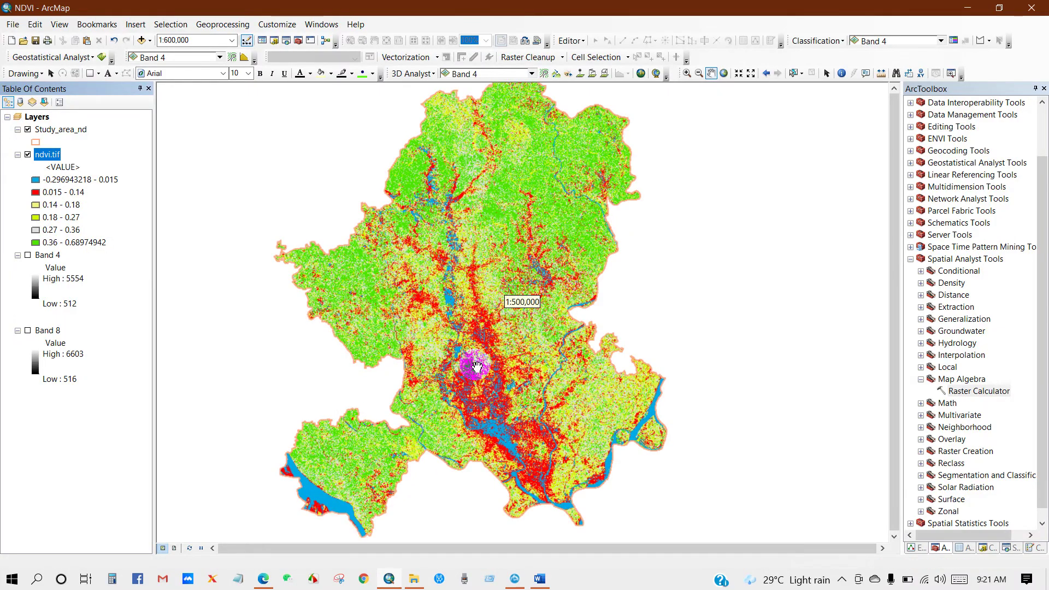
scroll(476, 366, "up", 1)
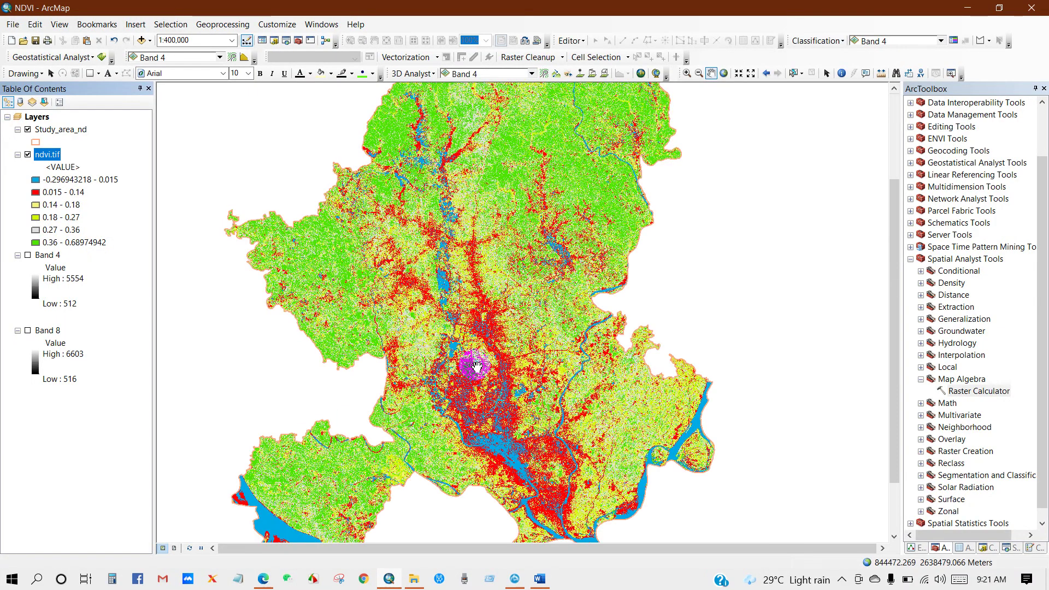
scroll(478, 361, "down", 1)
left_click(496, 294)
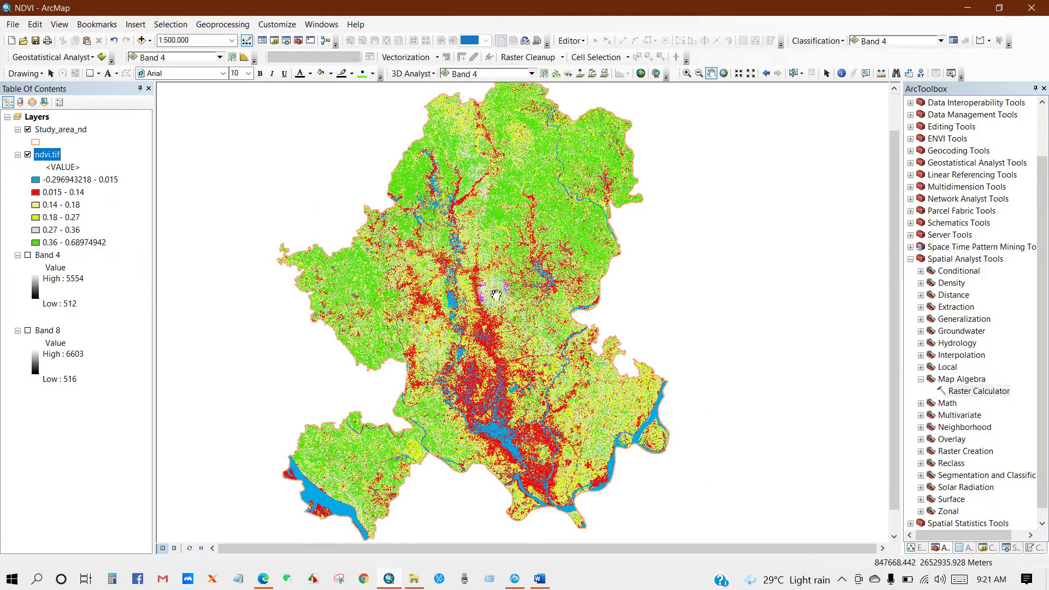
left_click(540, 399)
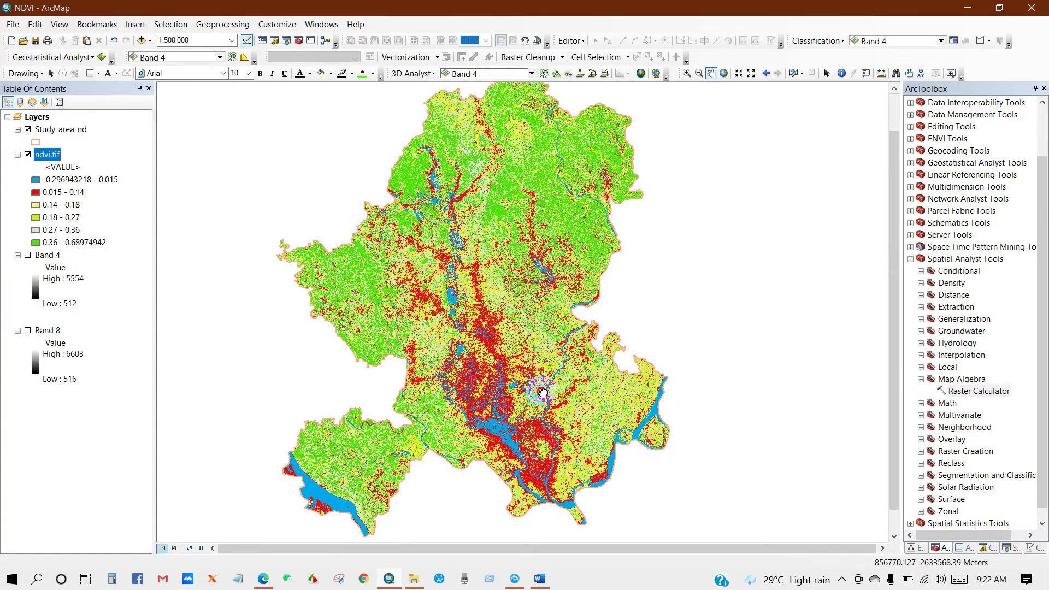
left_click(516, 358)
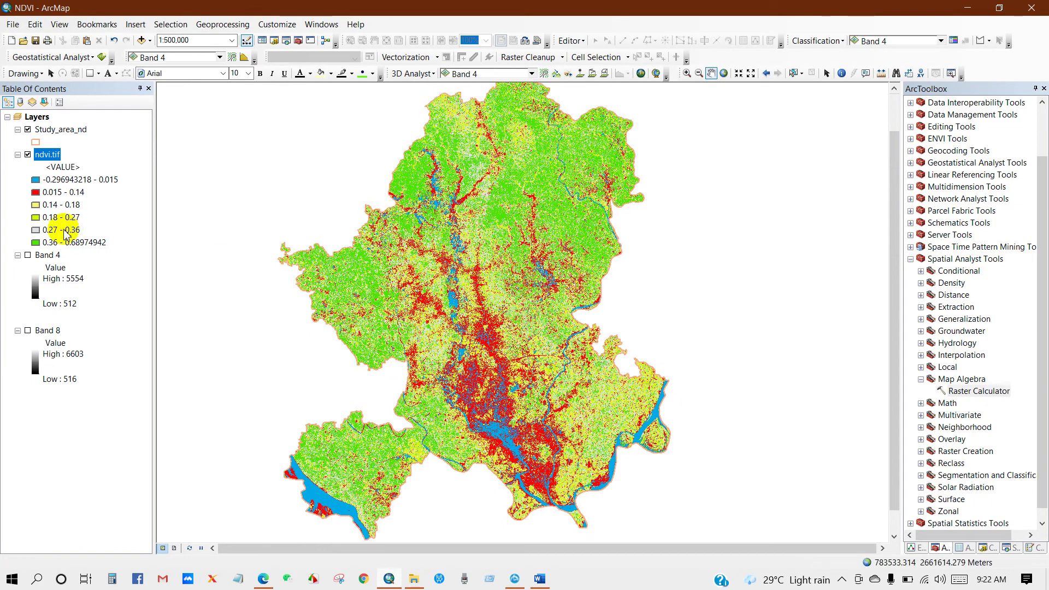
- Remove the Band 4 and Band 8 layers from the map
left_click(44, 255)
right_click(43, 255)
left_click(45, 275)
left_click(44, 256)
right_click(43, 257)
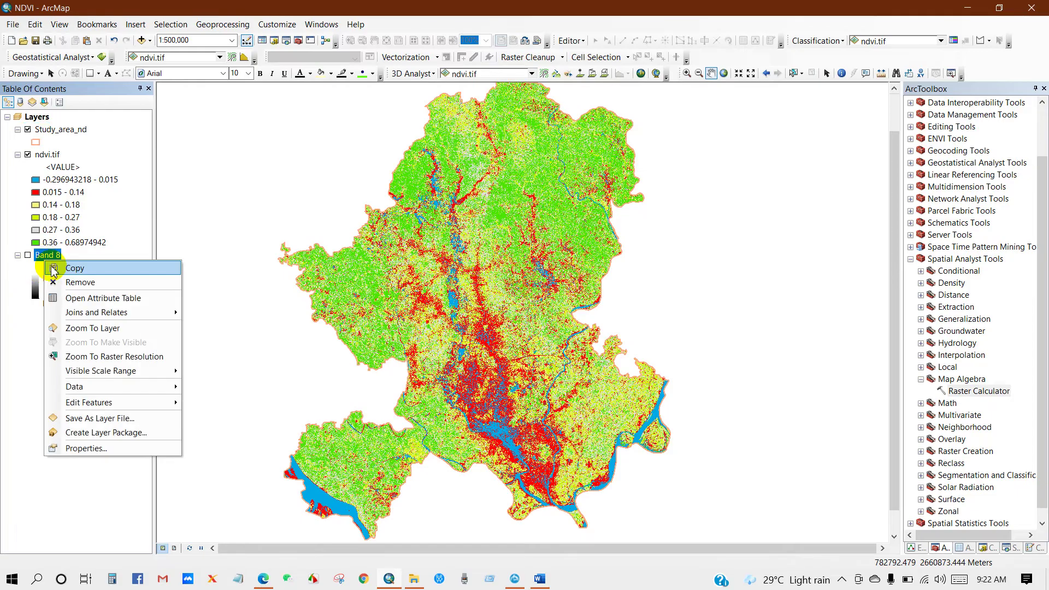
left_click(57, 283)
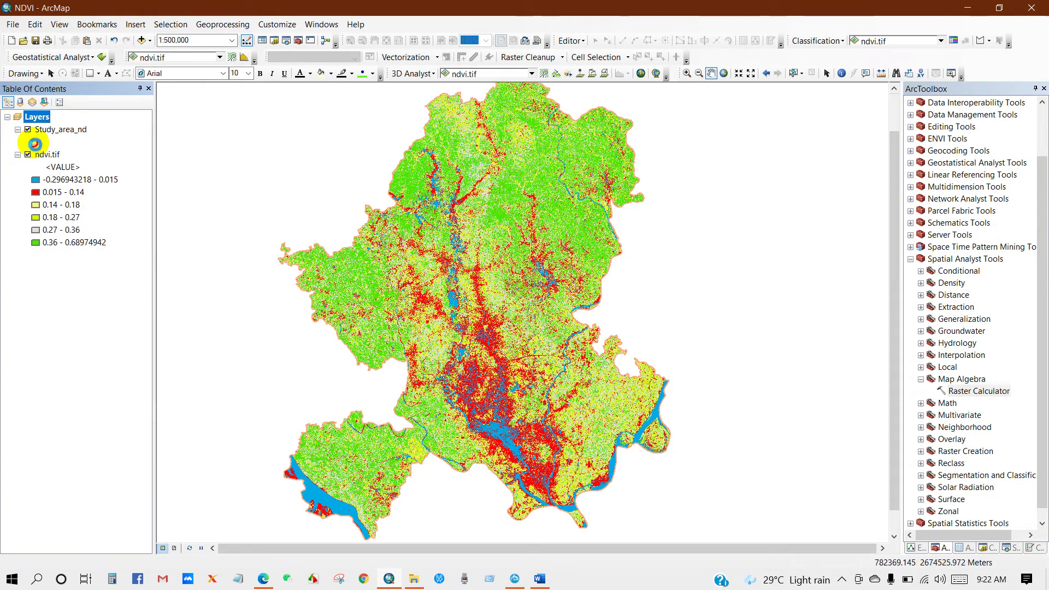
- Change the outline color of the Study_area_nd boundary to dark gray
left_click(36, 142)
left_click(754, 304)
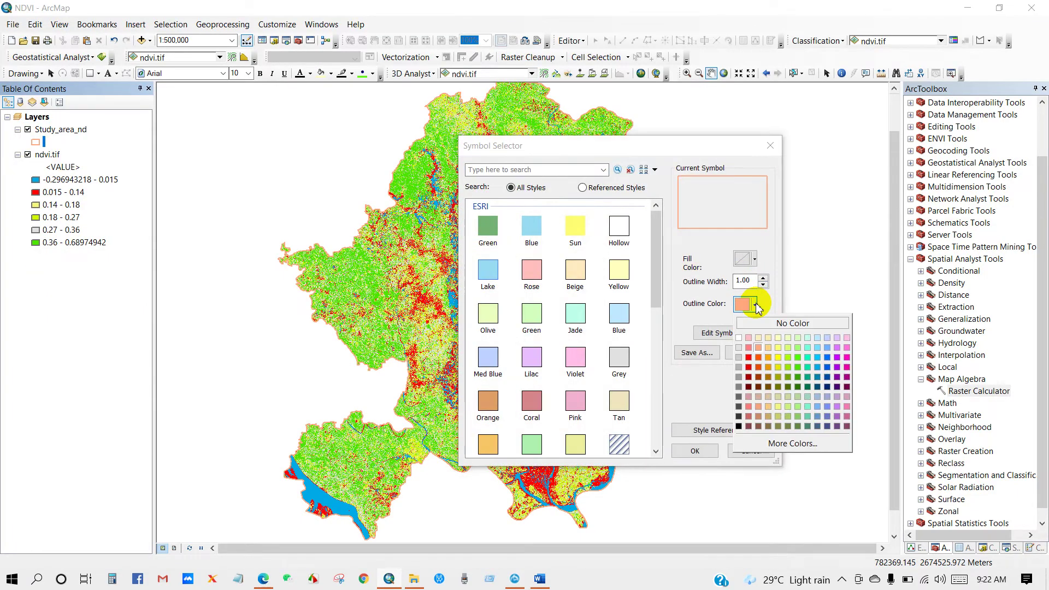
left_click(739, 417)
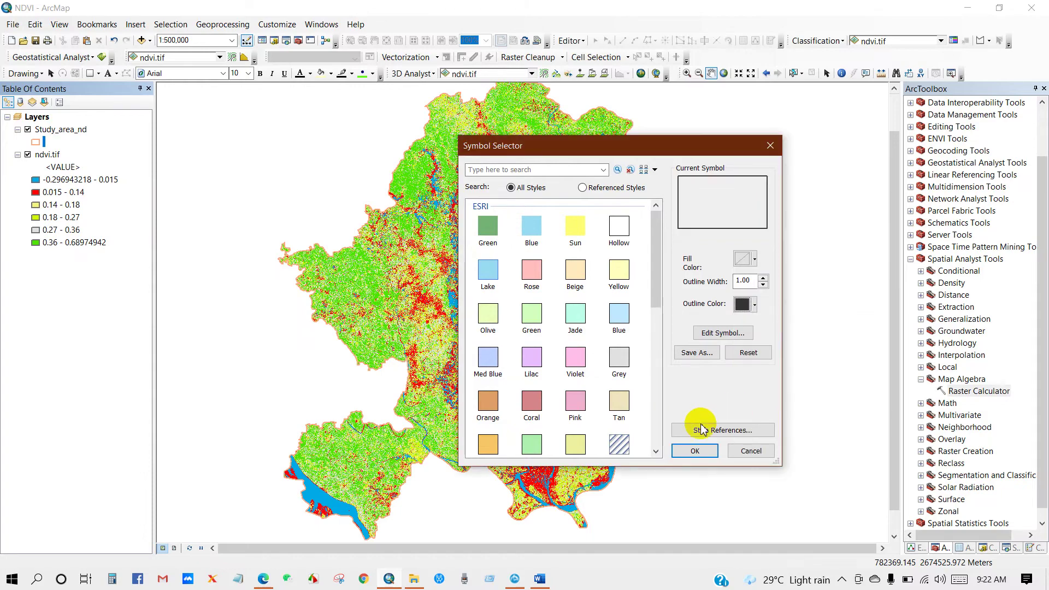
left_click(695, 450)
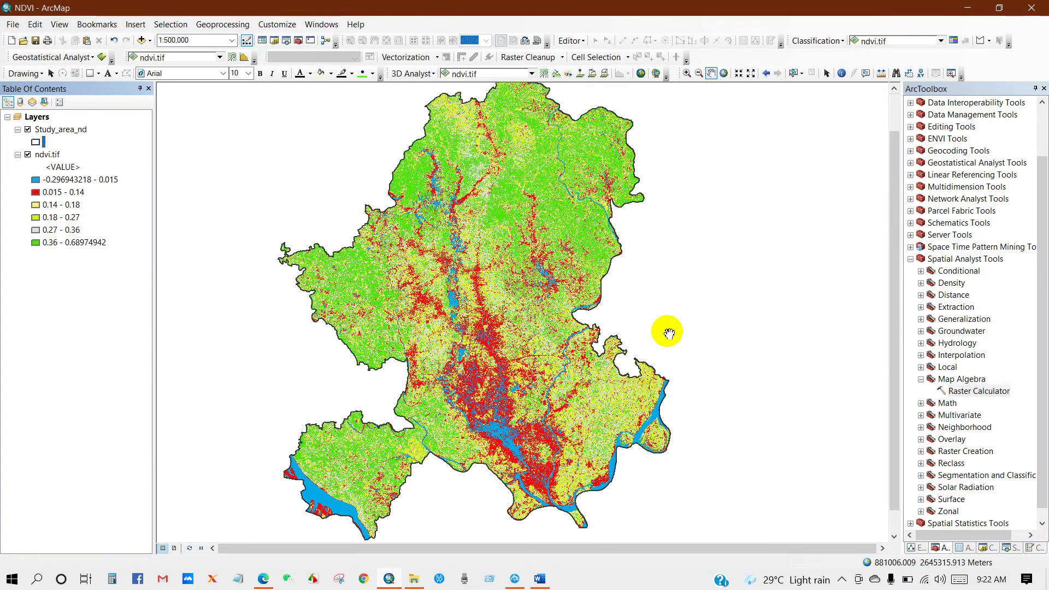
left_click_drag(577, 325, 582, 330)
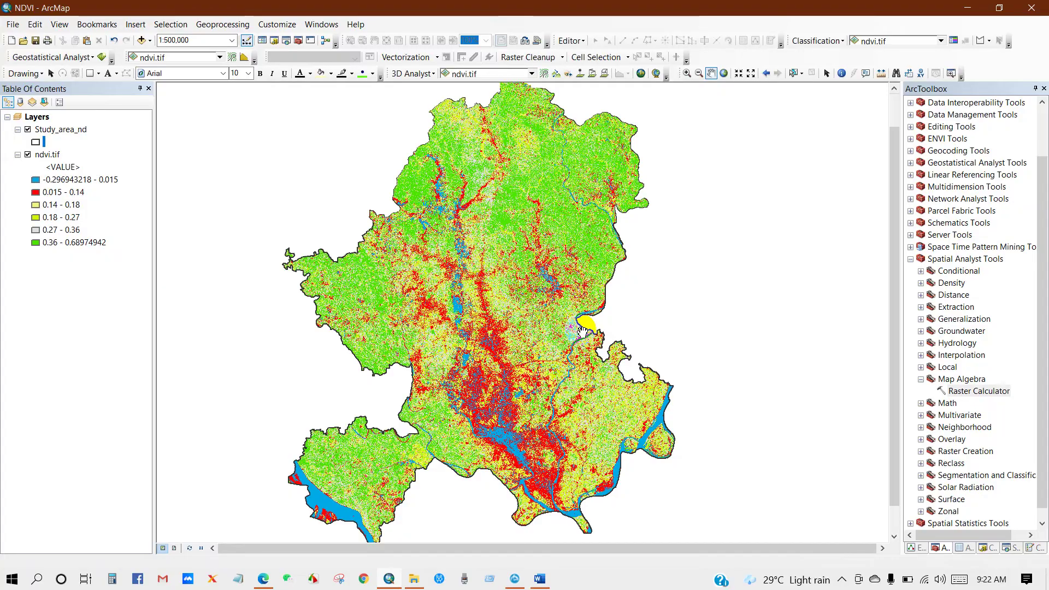
- Switch to the page layout, enlarge the data frame to nearly fill the portrait page, and show the map at full extent
left_click(175, 548)
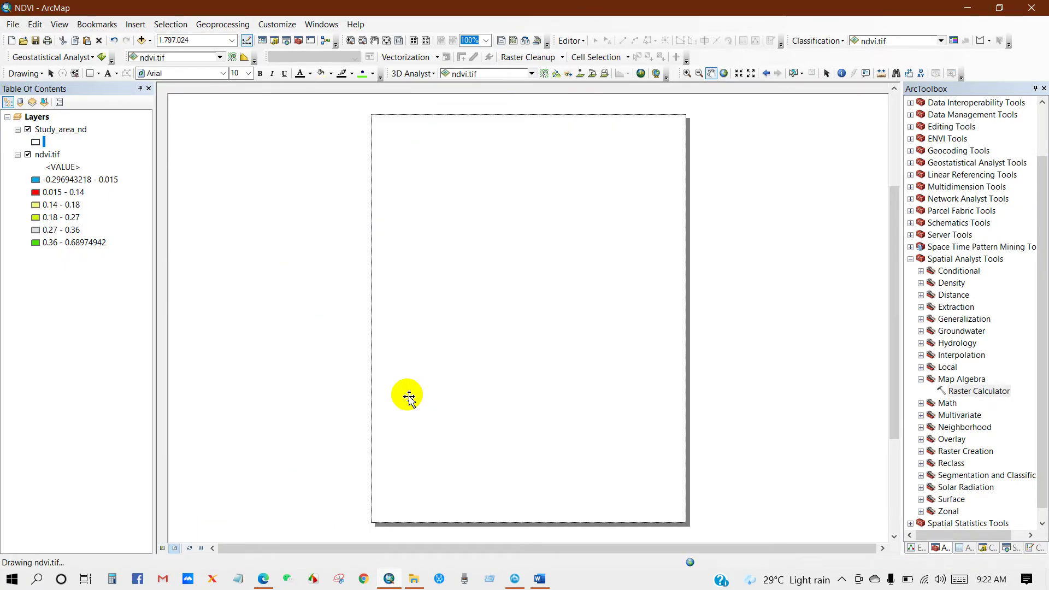
left_click_drag(398, 142, 381, 124)
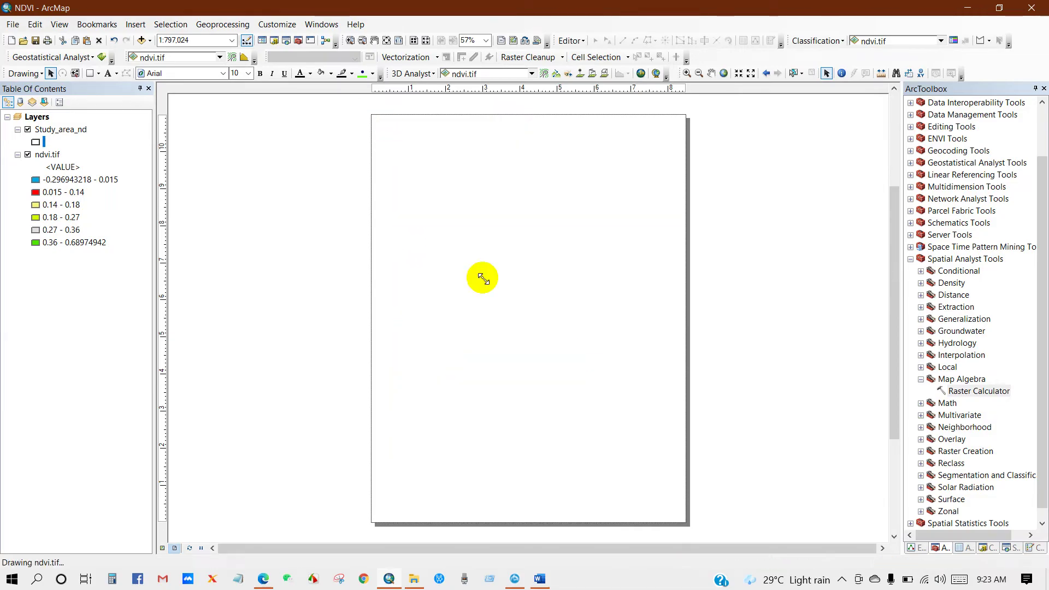
mouse_move(658, 495)
left_mouse_down()
mouse_move(675, 506)
mouse_move(622, 432)
left_mouse_up()
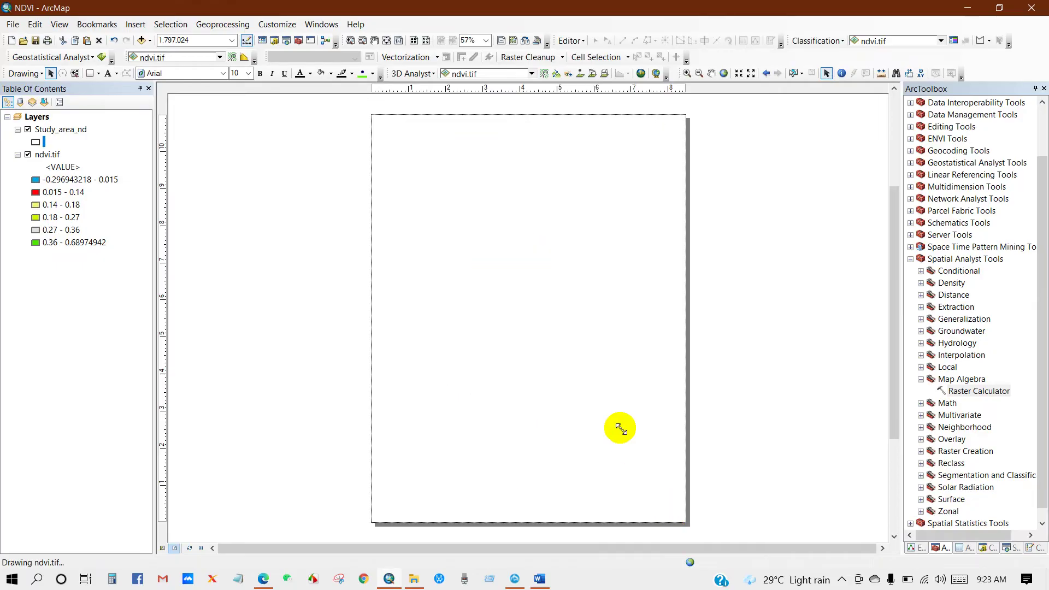
left_click(725, 75)
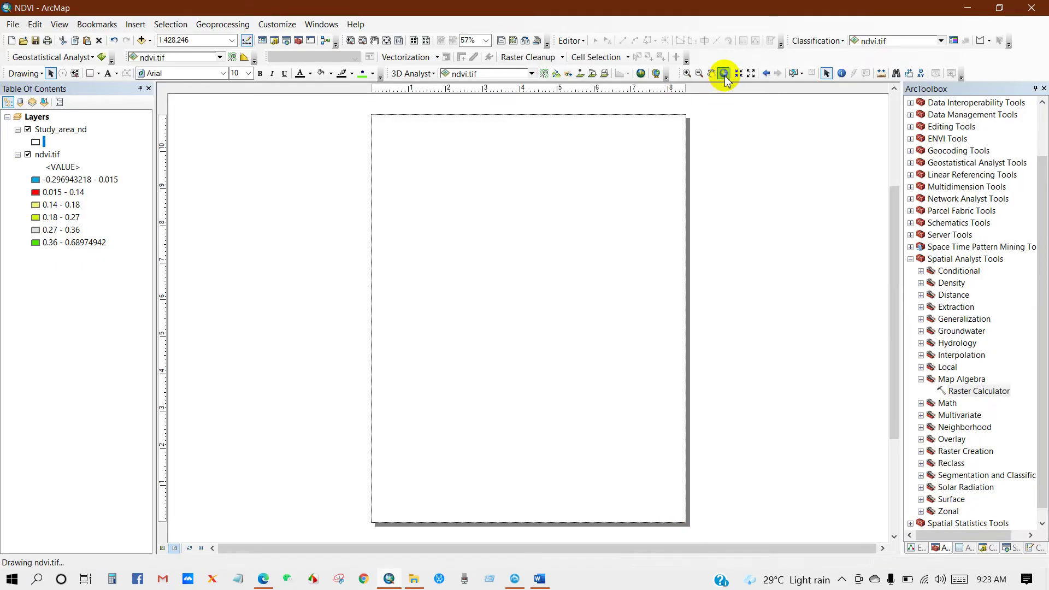
left_click(739, 322)
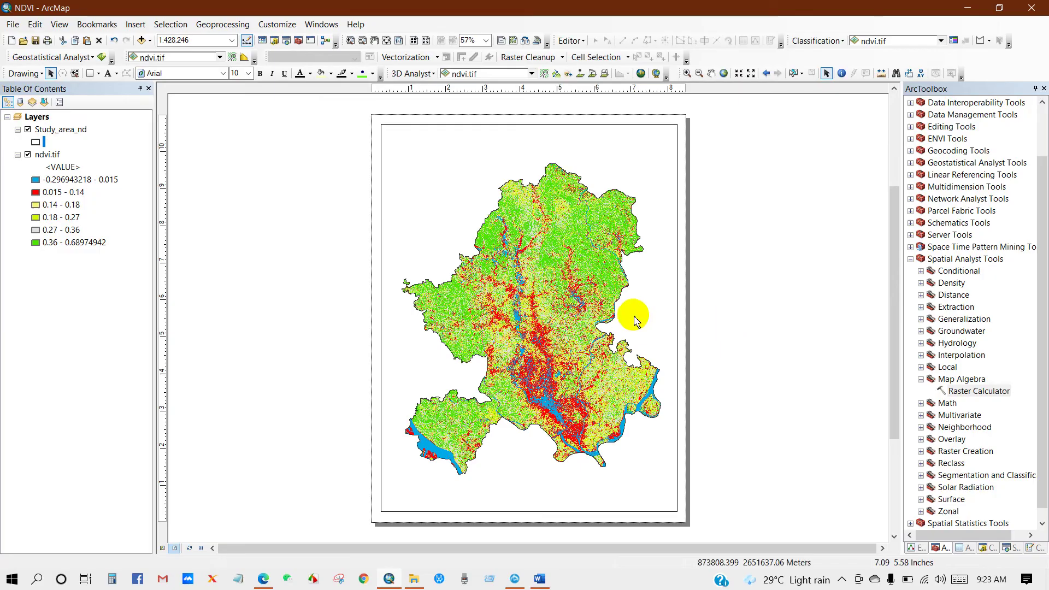
- Label the lowest class of ndvi.tif "Water (-0.296943218 - 0.015)", taking the class name from the table in Word
left_click(63, 183)
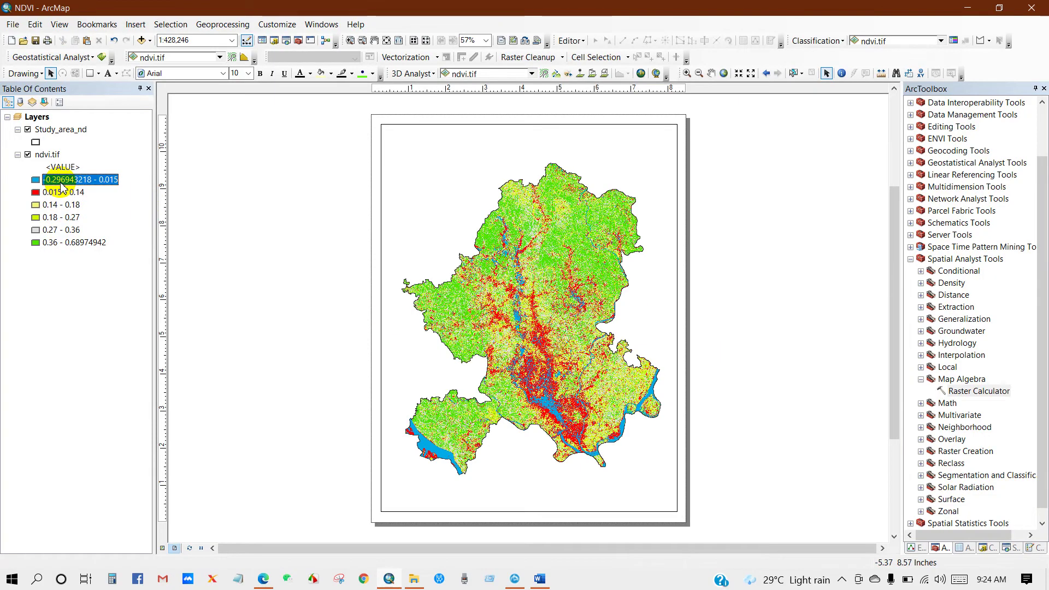
left_click(539, 580)
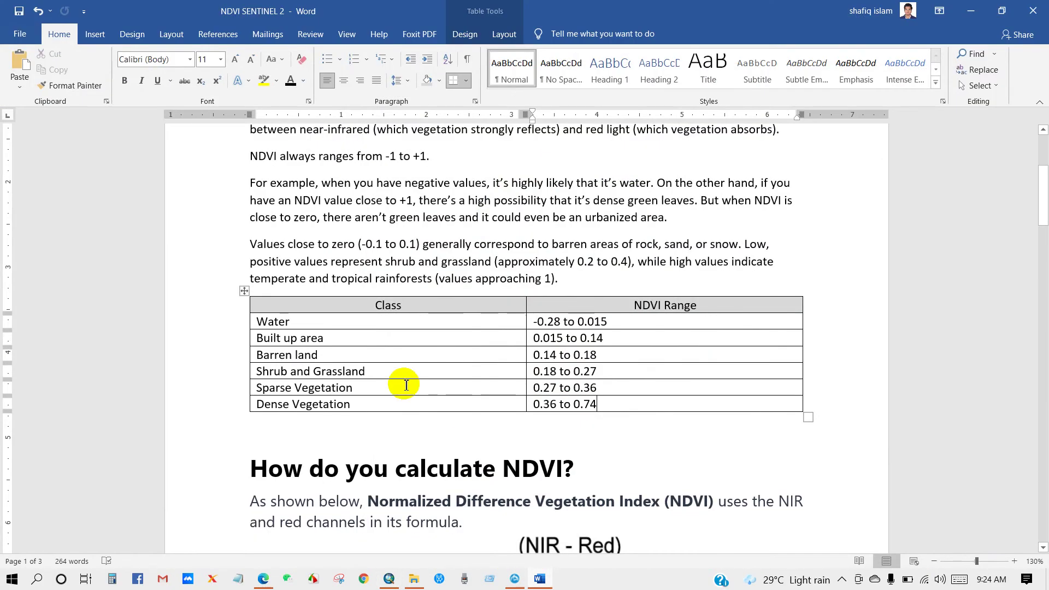
left_click_drag(280, 322, 257, 322)
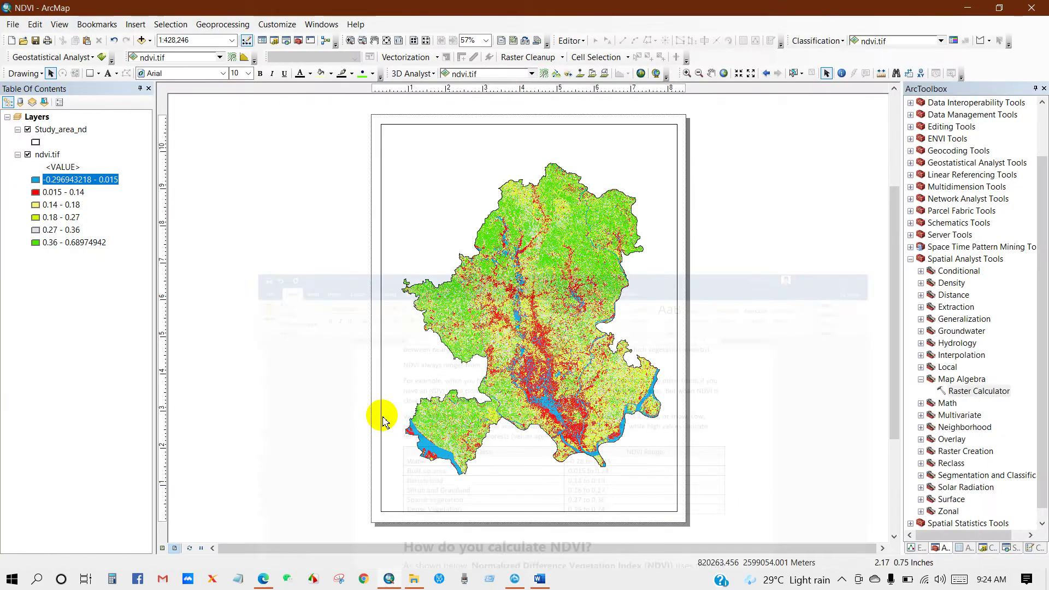
left_click(538, 580)
left_click(57, 183)
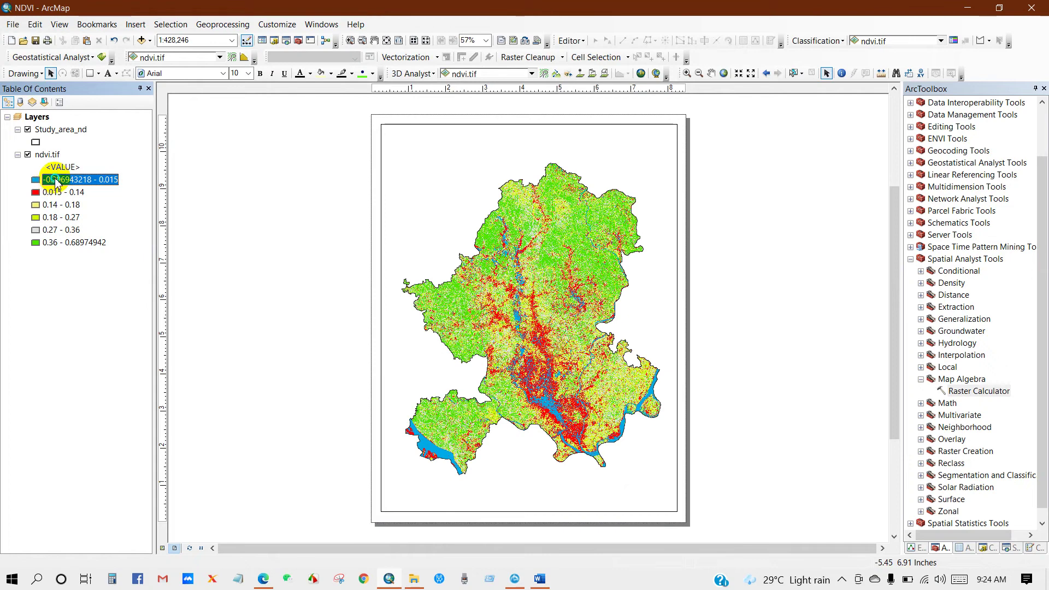
right_click(47, 155)
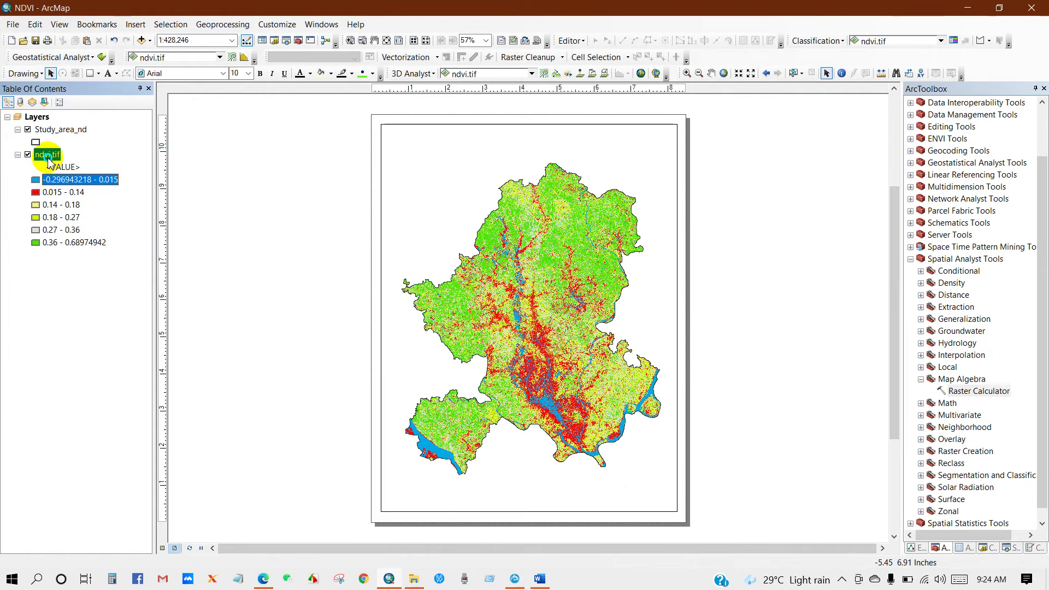
left_click(87, 352)
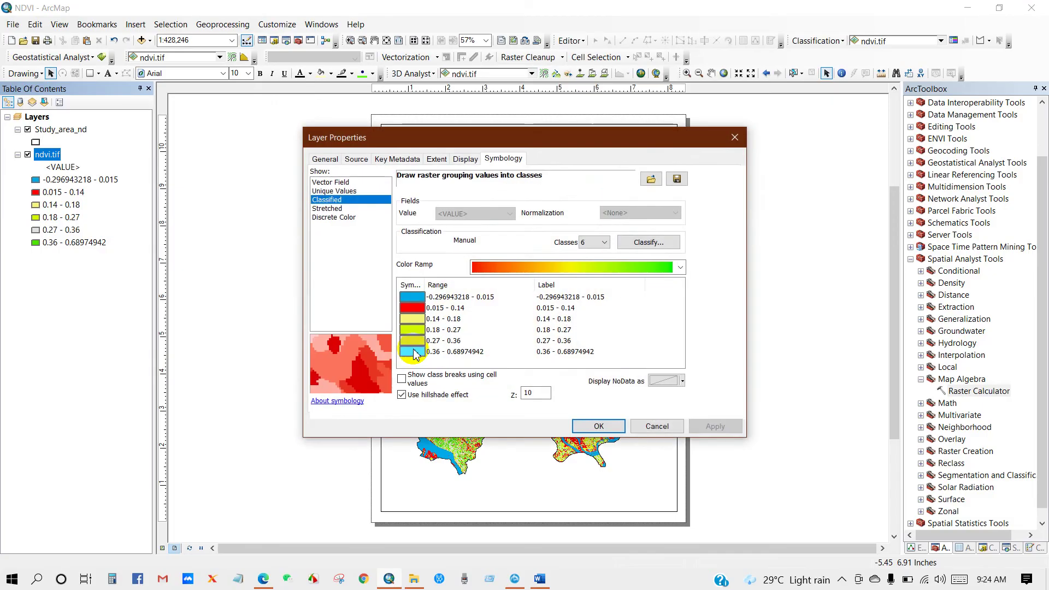
left_click(558, 297)
type("Water (")
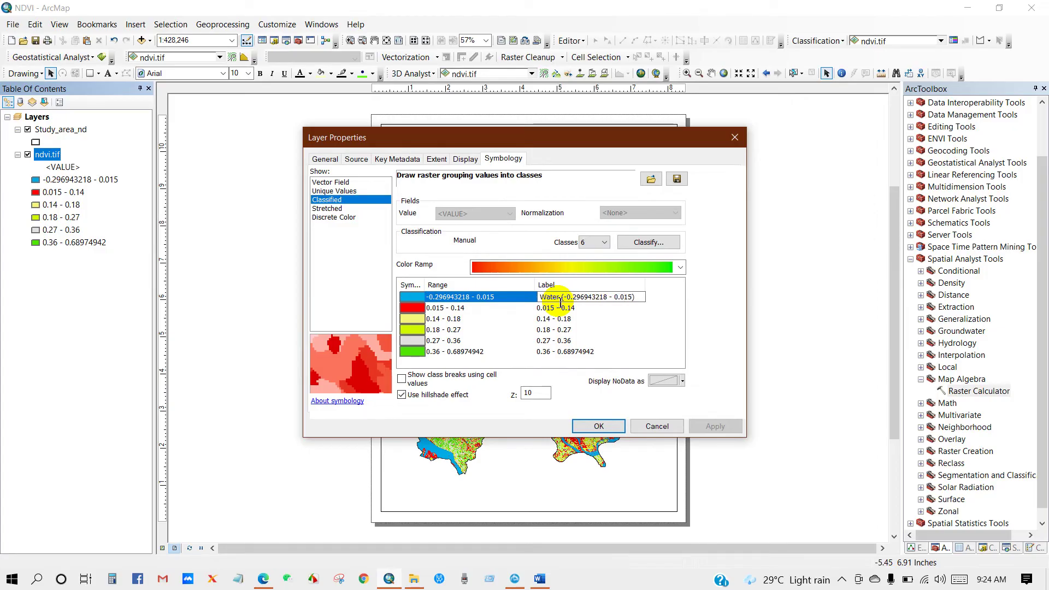
- Label the other classes Built Up Area, Barren land, Shrub & Grassland, Sparse Vegetation and Dense Vegetation, each with its range in parentheses, and apply the labels
left_click(546, 308)
left_click(543, 308)
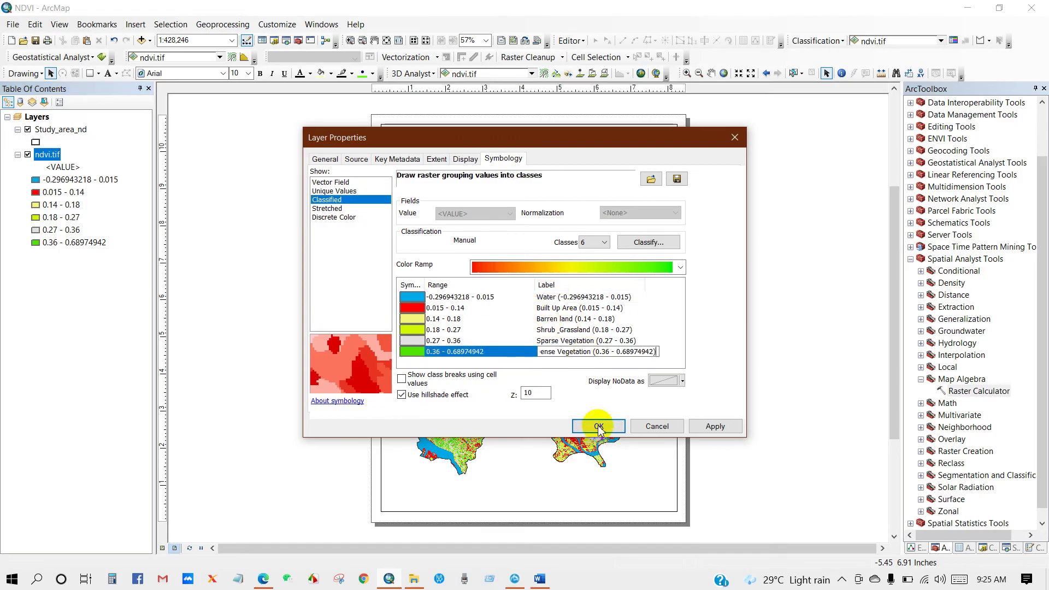
key("Return")
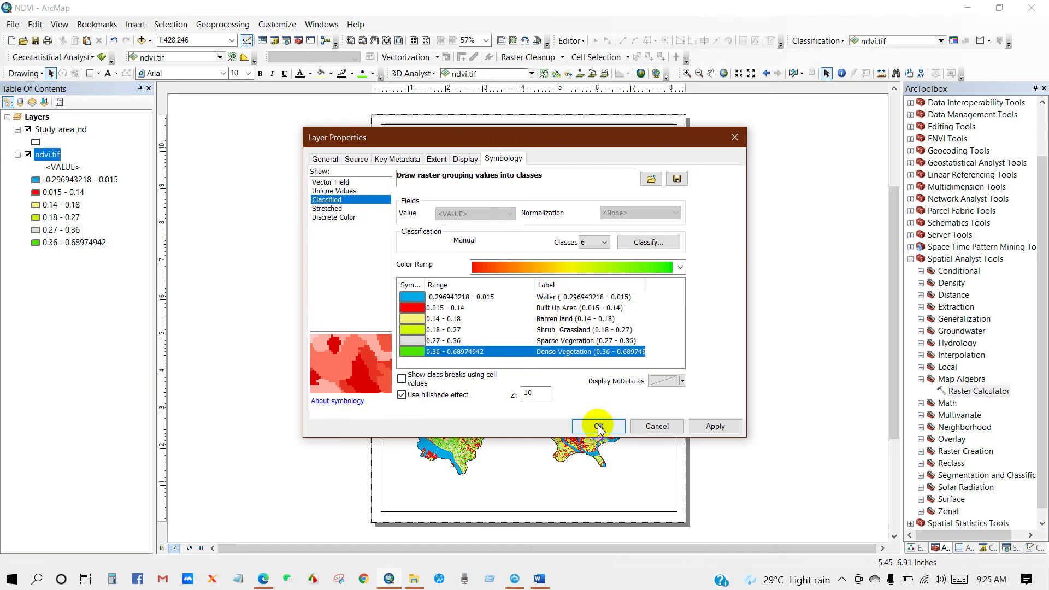
left_click(599, 426)
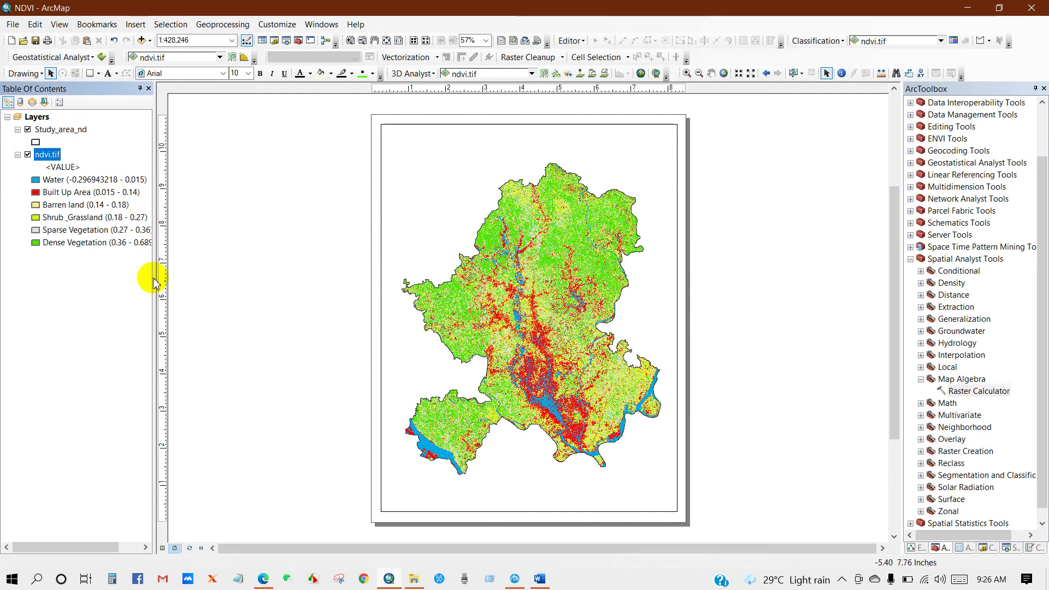
left_click_drag(154, 282, 166, 281)
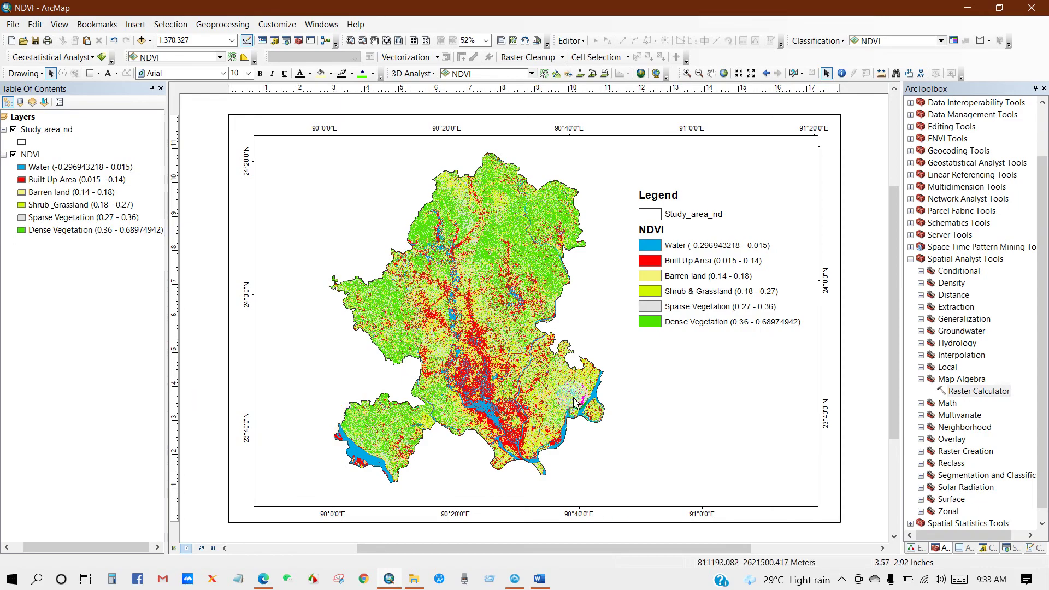
left_click(695, 407)
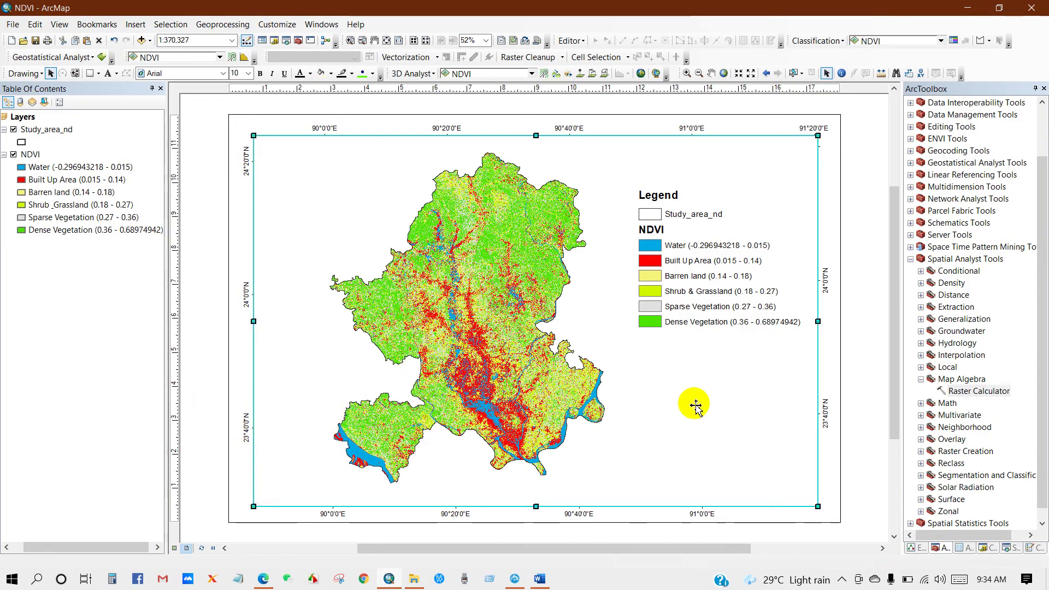